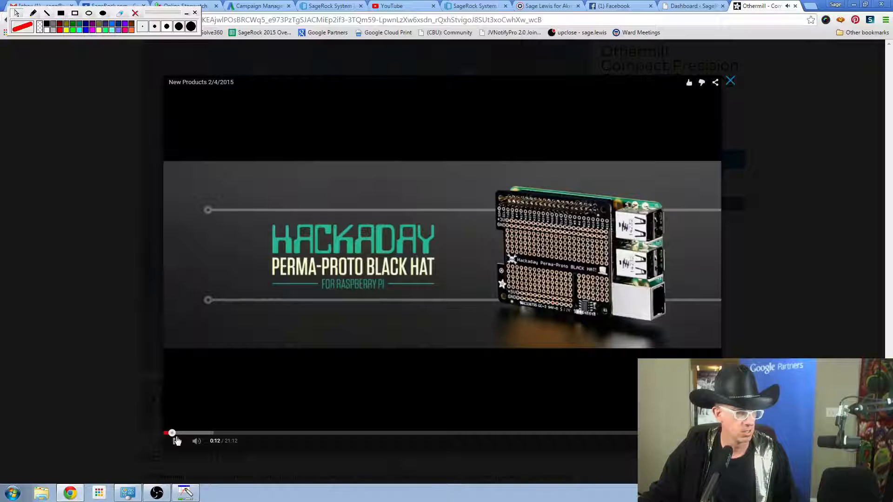
# Skip the New Products video ahead to about 3:59, pause it and close the player.
pyautogui.click(268, 433)
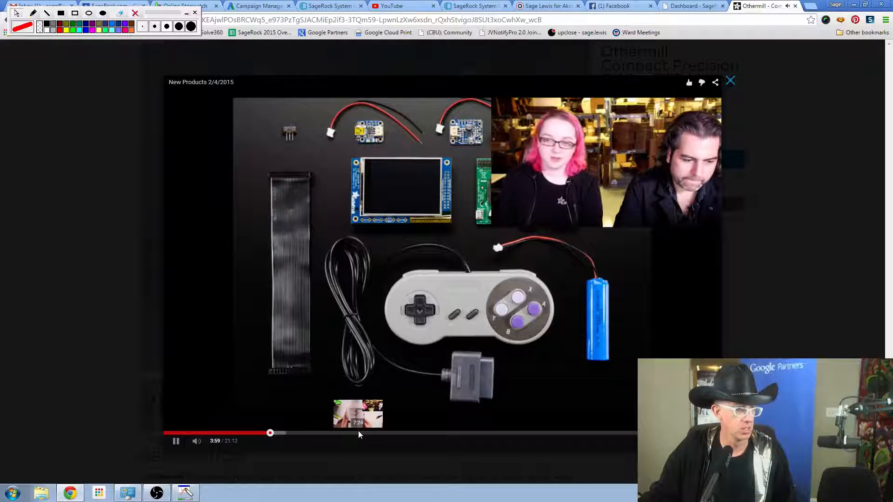
pyautogui.click(173, 446)
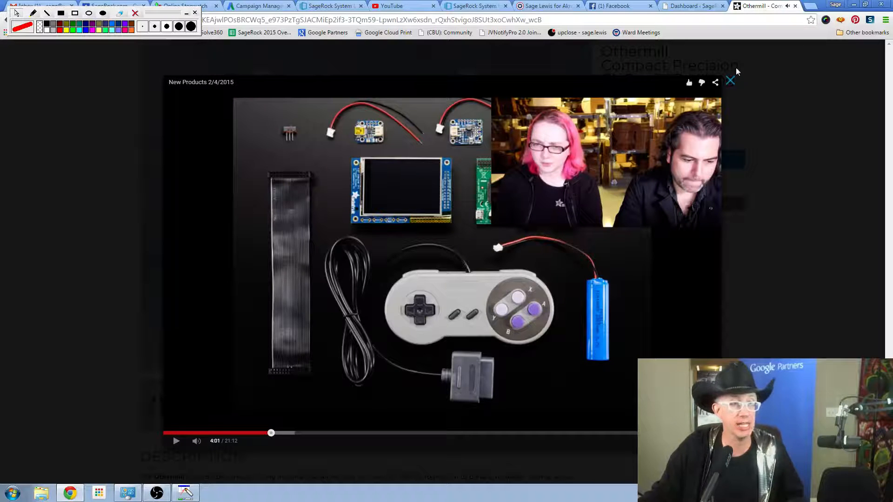
pyautogui.click(731, 82)
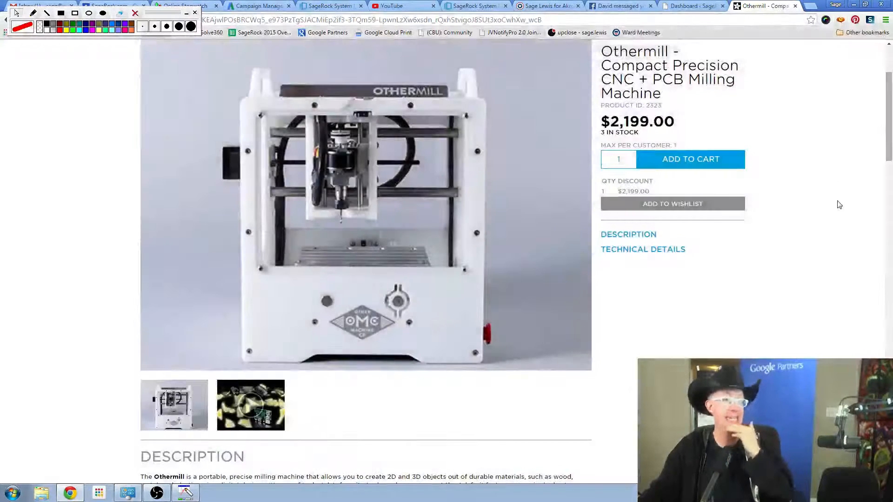
# Look over the Othermill product description, and bookmark the page in the Other bookmarks folder.
pyautogui.moveTo(886, 137); pyautogui.dragTo(887, 307)
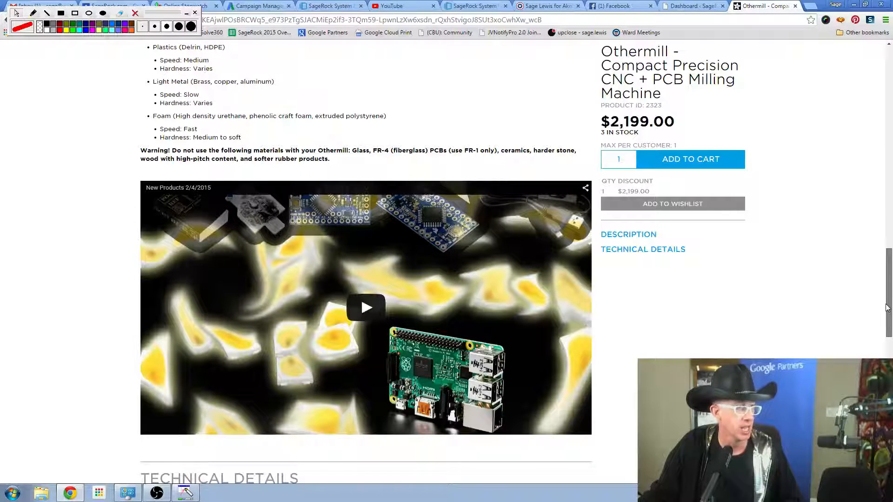
pyautogui.moveTo(886, 304); pyautogui.dragTo(886, 305)
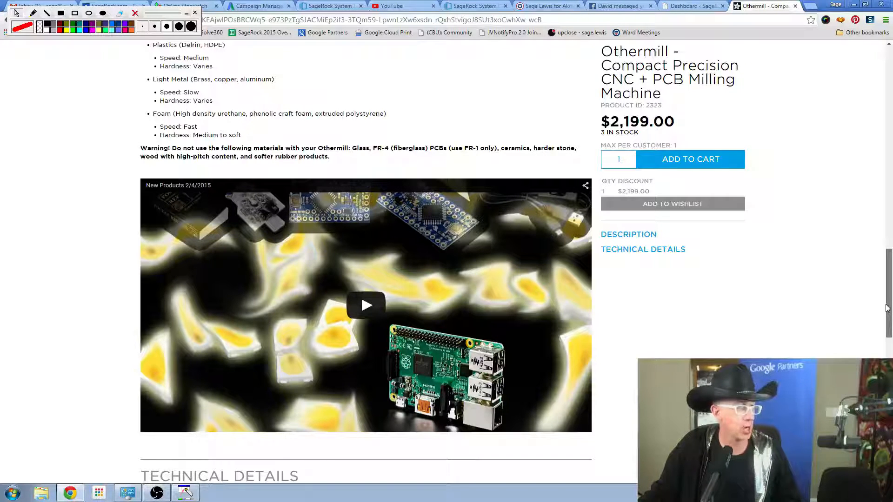
pyautogui.moveTo(886, 307); pyautogui.dragTo(871, 96)
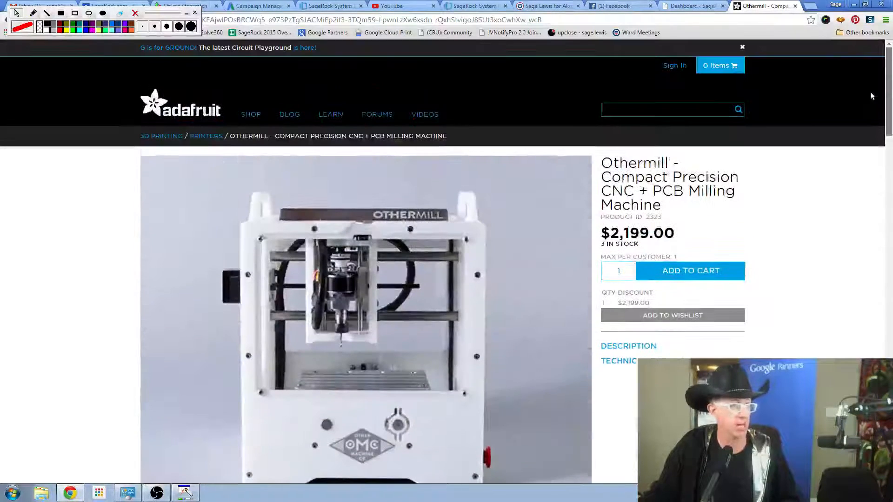
pyautogui.click(811, 21)
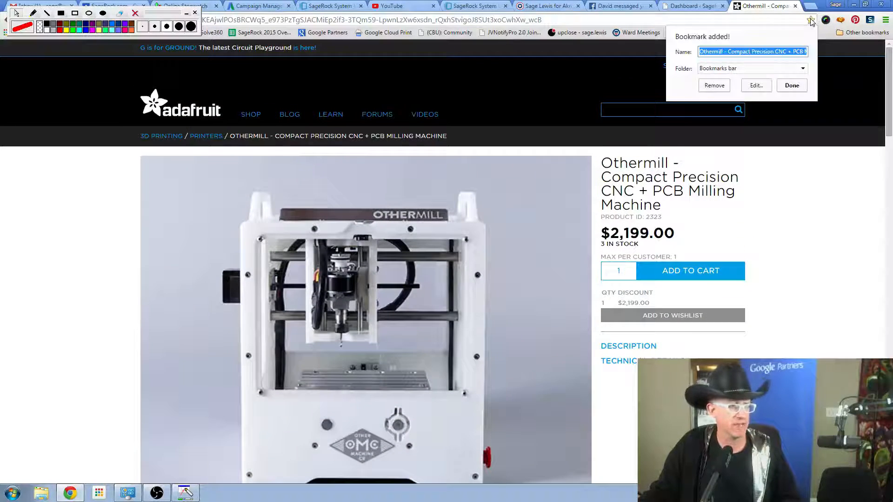
pyautogui.click(734, 69)
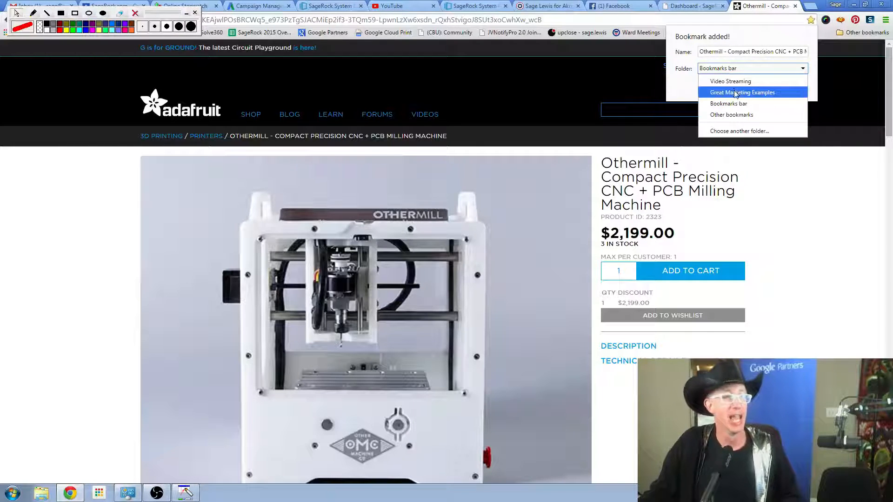
pyautogui.click(740, 115)
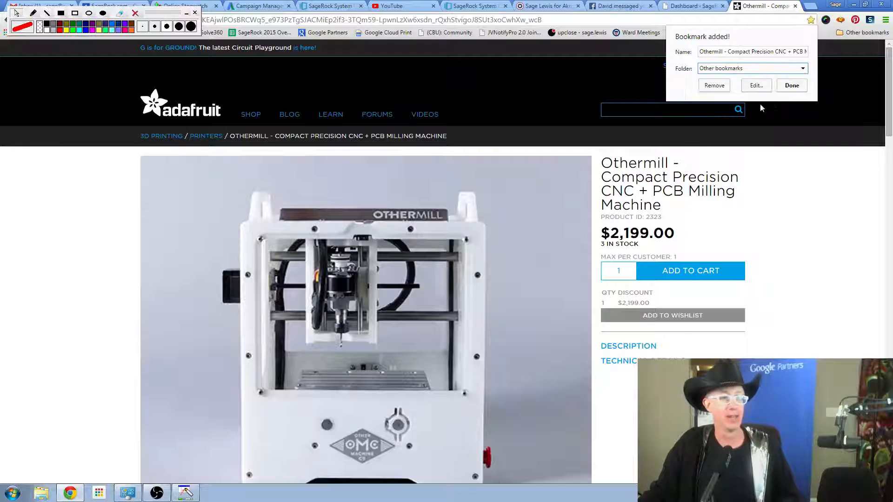
pyautogui.click(792, 85)
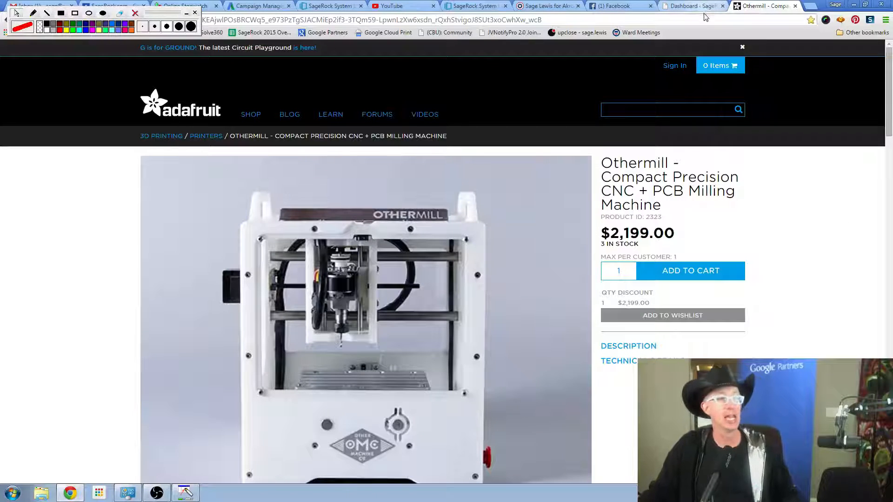
# Move the annotation toolbar clear of the Back control, and open Bolton Tools' 20" x 60" CNC lathe ad from the previous search results.
pyautogui.moveTo(155, 18)
pyautogui.mouseDown()
pyautogui.moveTo(364, 71)
pyautogui.moveTo(583, 83)
pyautogui.mouseUp()
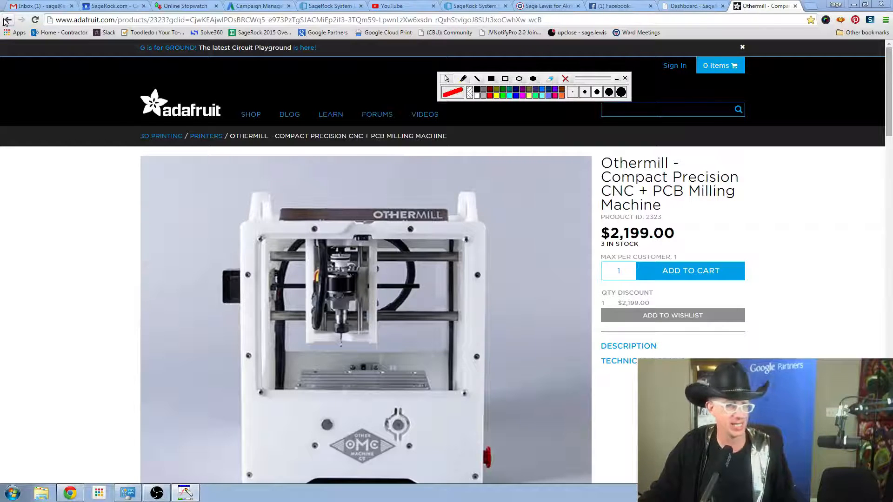
pyautogui.click(5, 21)
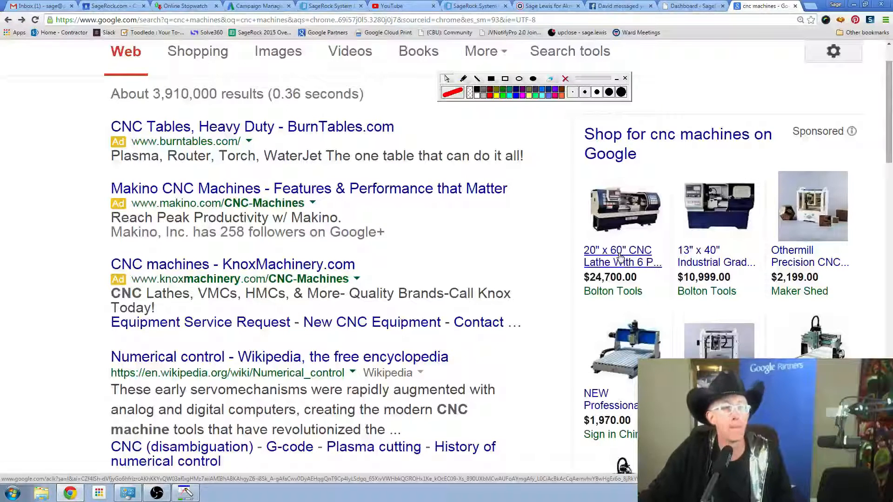
pyautogui.click(620, 257)
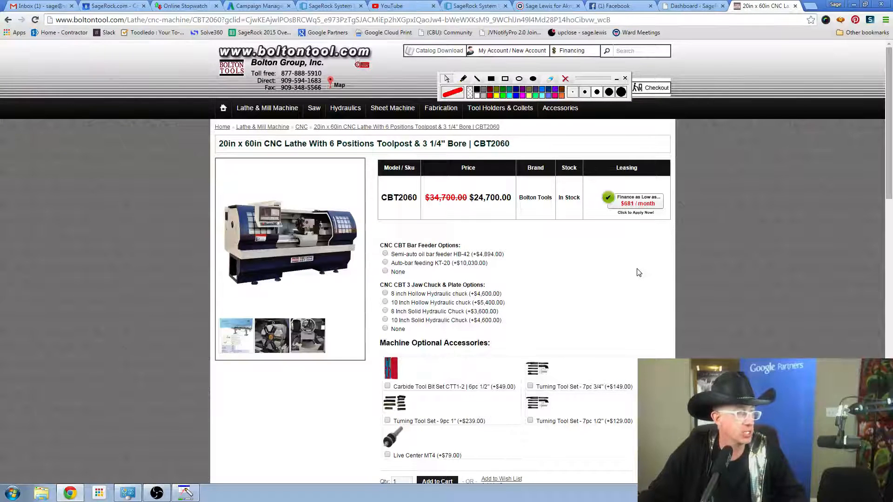
# Enlarge the lathe's product page and add one CBT2060 lathe without optional accessories to the cart, dismissing the confirmation.
pyautogui.hotkey('ctrl', '+')
pyautogui.hotkey('ctrl', '+')
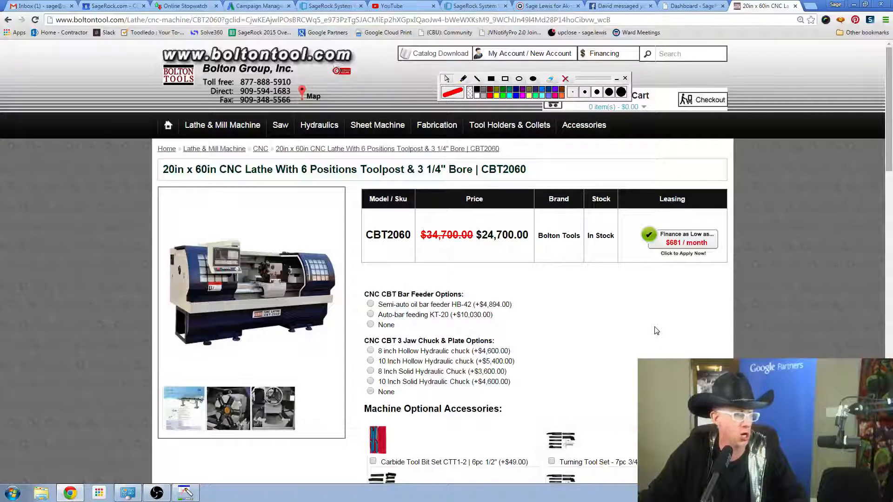
pyautogui.scroll(-3, 656, 330)
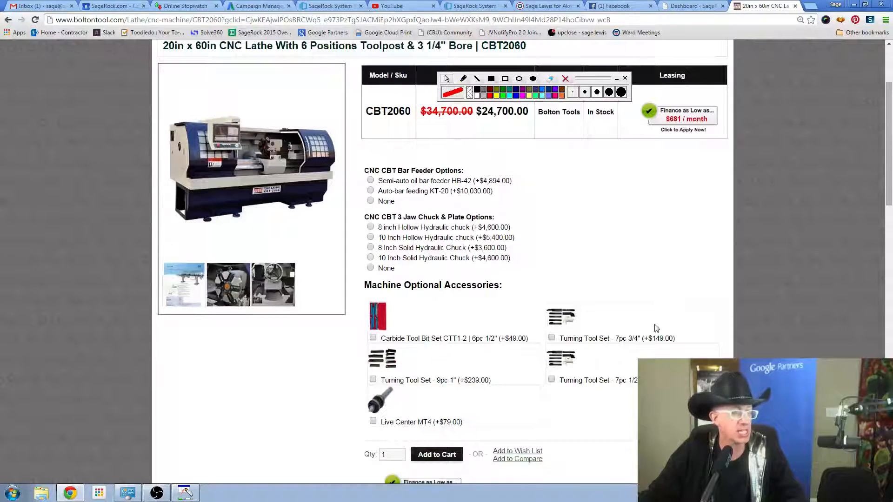
pyautogui.scroll(-2, 656, 329)
pyautogui.scroll(1, 653, 328)
pyautogui.scroll(-1, 653, 329)
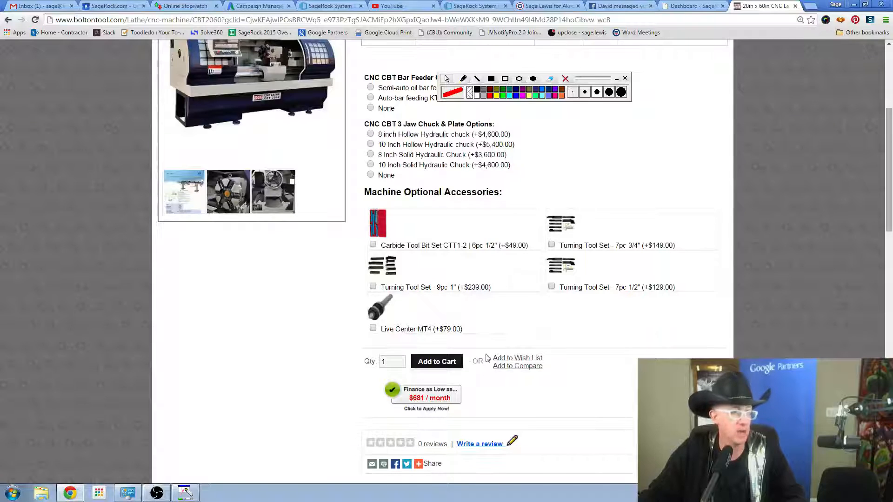
pyautogui.click(441, 361)
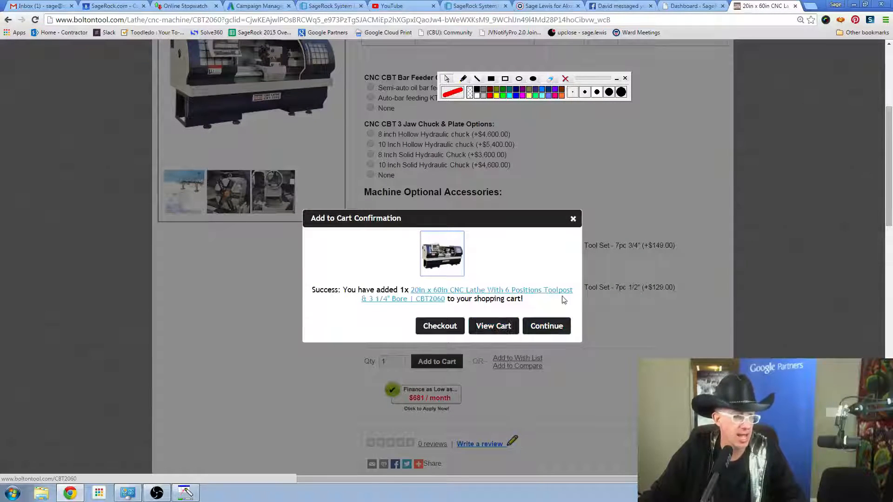
pyautogui.click(573, 218)
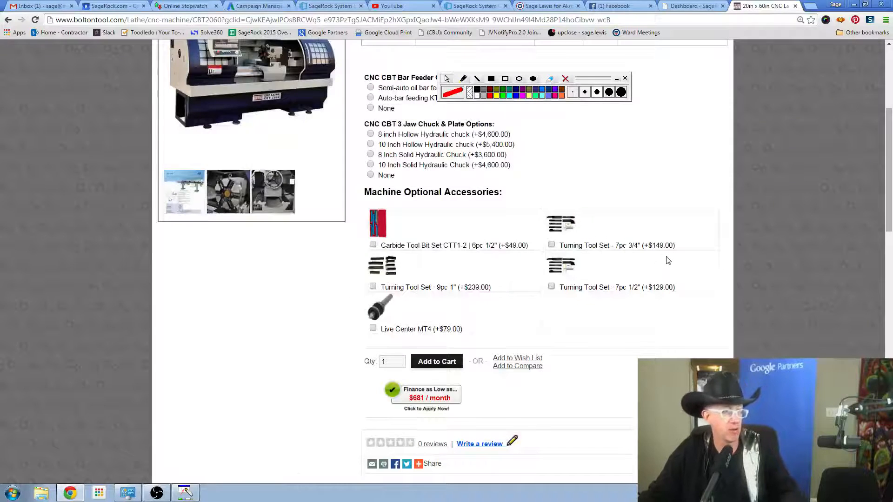
# Open the $681 / month financing application for the CBT2060 lathe and review its form.
pyautogui.scroll(3, 668, 260)
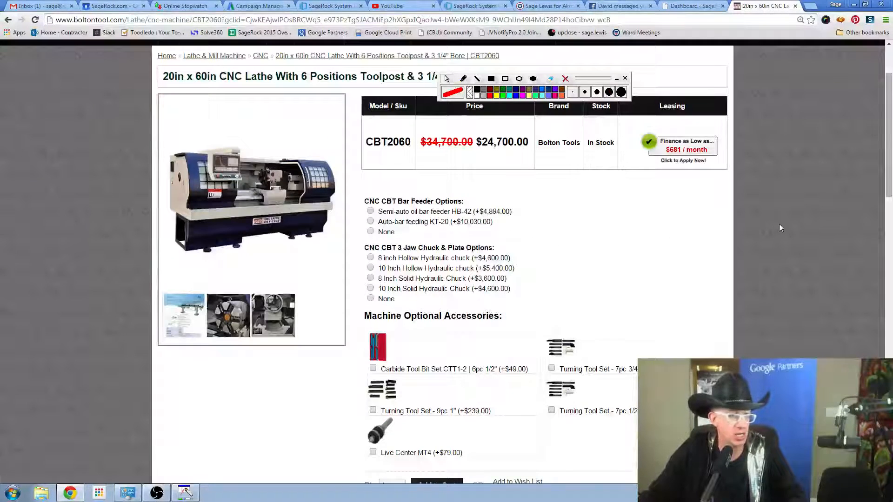
pyautogui.scroll(2, 779, 224)
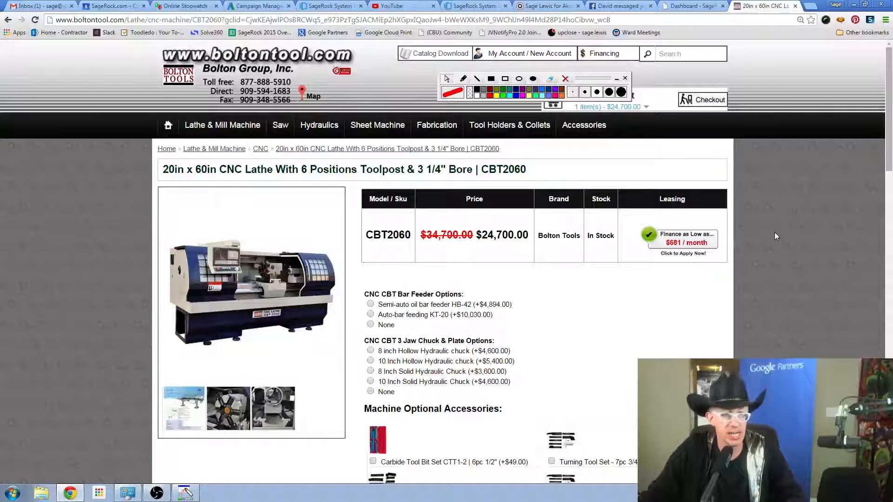
pyautogui.click(694, 246)
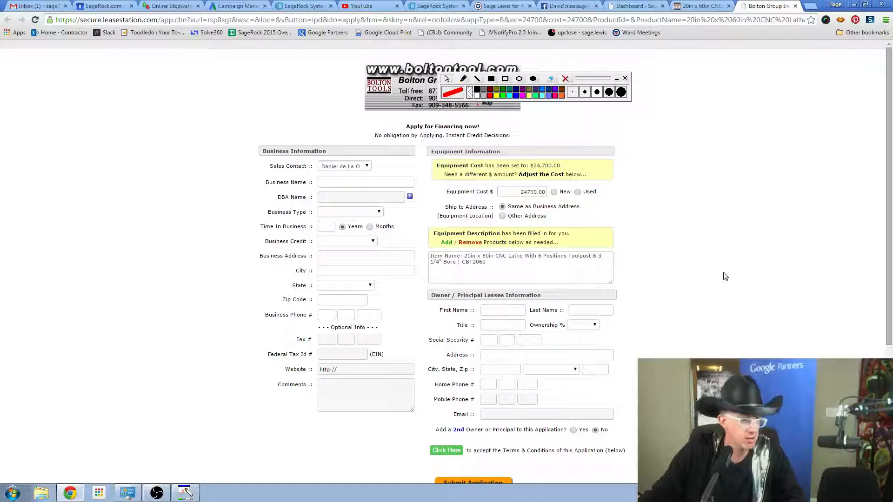
pyautogui.scroll(-2, 726, 279)
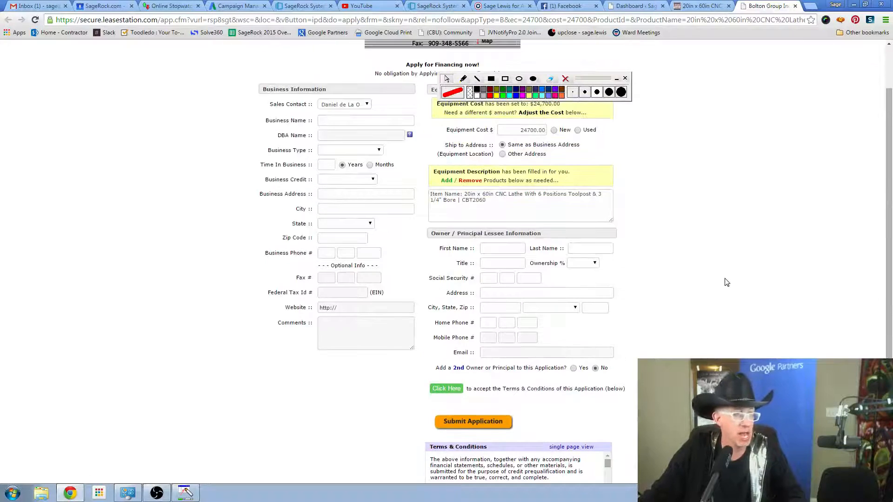
pyautogui.scroll(2, 726, 279)
# Go back from the lathe's product page to the "cnc machines" search results and examine the text and shopping ads.
pyautogui.click(701, 5)
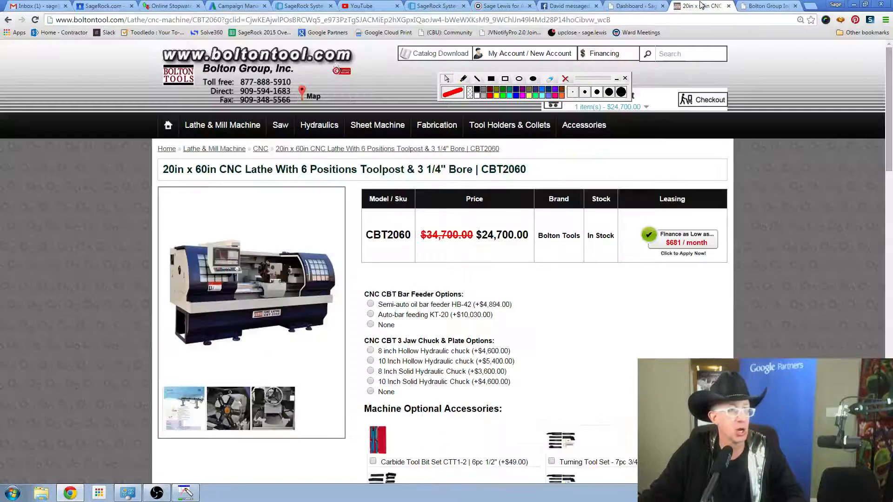
pyautogui.click(8, 19)
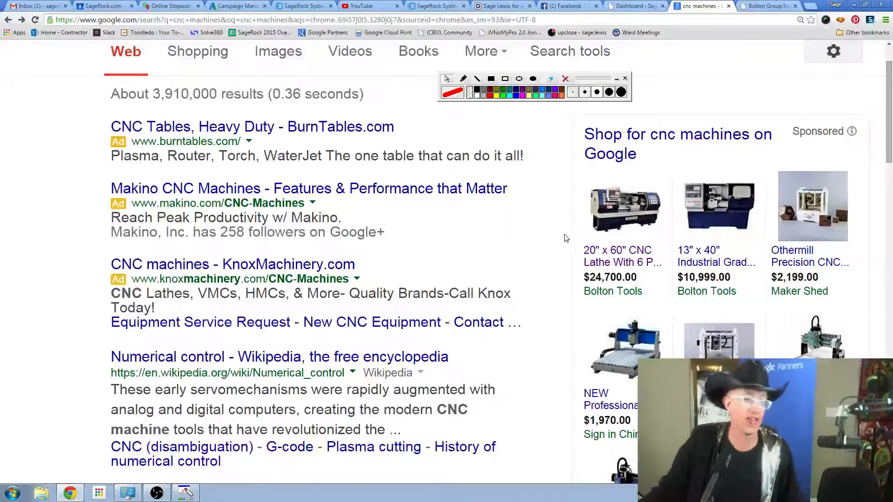
pyautogui.scroll(1, 566, 238)
pyautogui.scroll(-5, 566, 238)
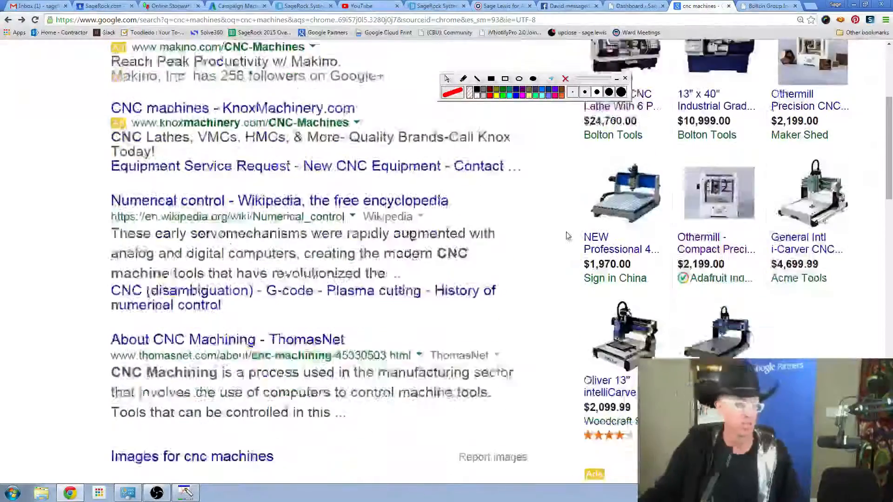
pyautogui.scroll(3, 571, 215)
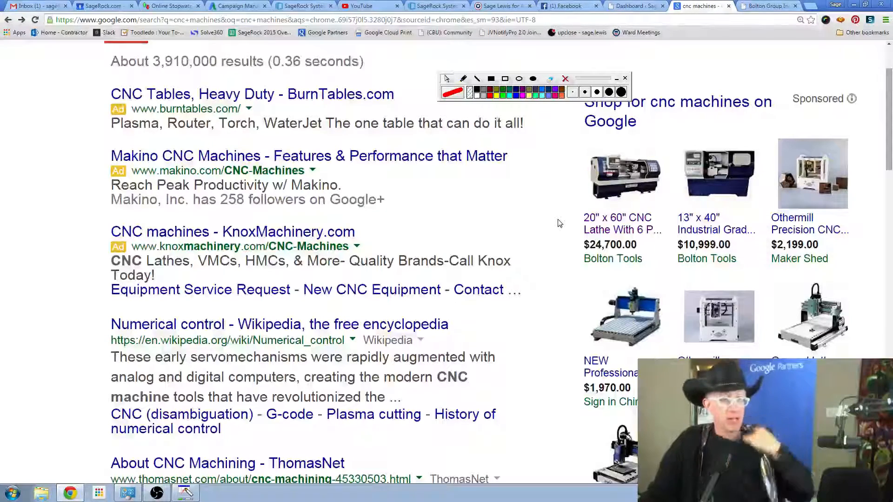
pyautogui.scroll(2, 556, 223)
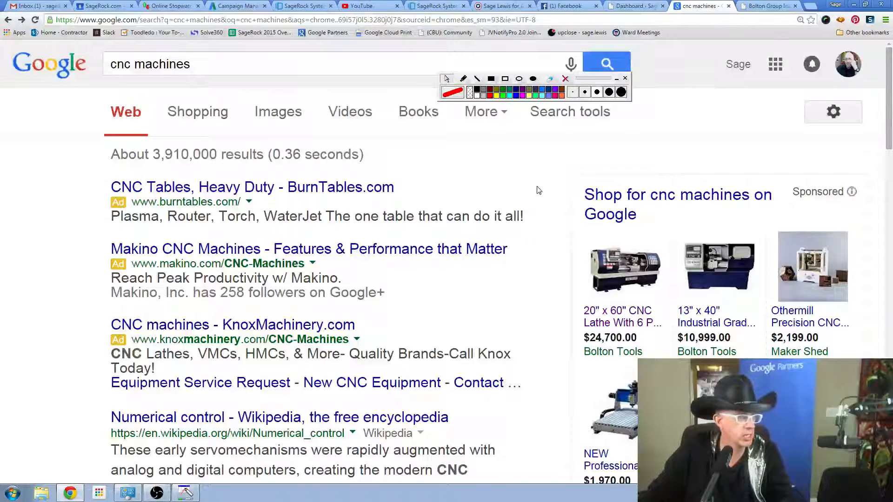
# Underline the Makino ad's Google+ followers line and KnoxMachinery's sitelinks in red, and draw a red arrow pointing to the Makino ad.
pyautogui.scroll(-1, 539, 192)
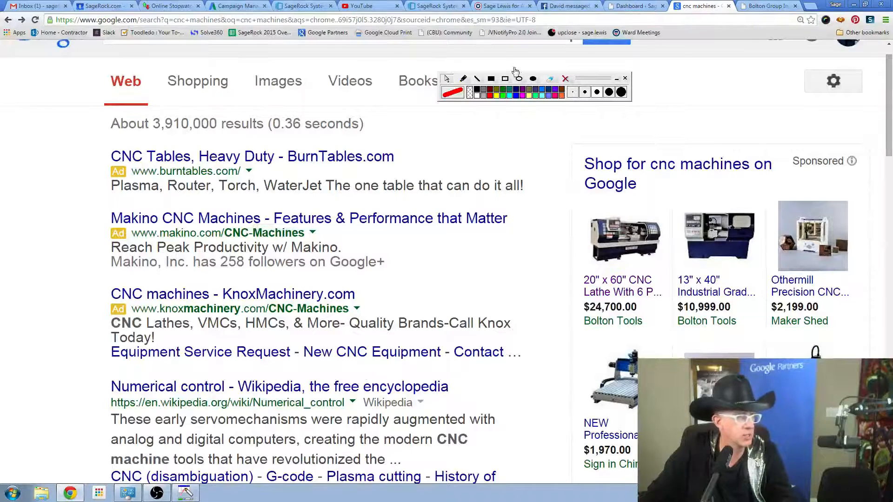
pyautogui.click(463, 78)
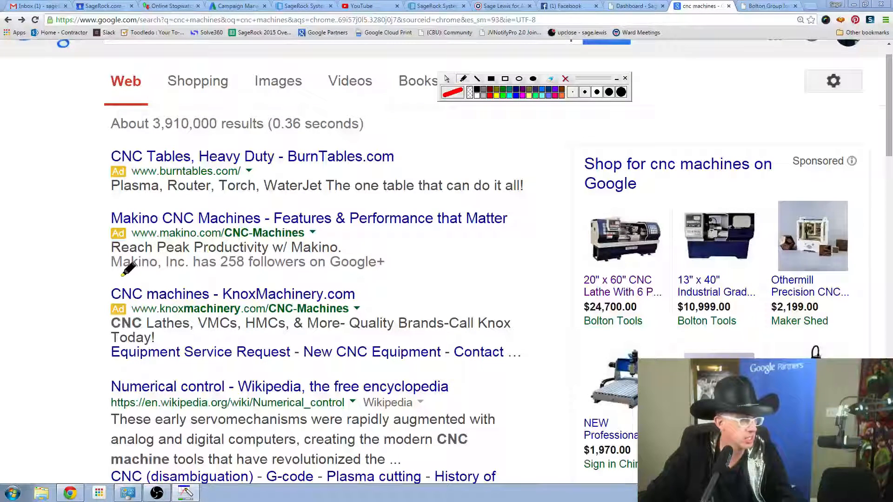
pyautogui.moveTo(117, 277); pyautogui.dragTo(391, 267)
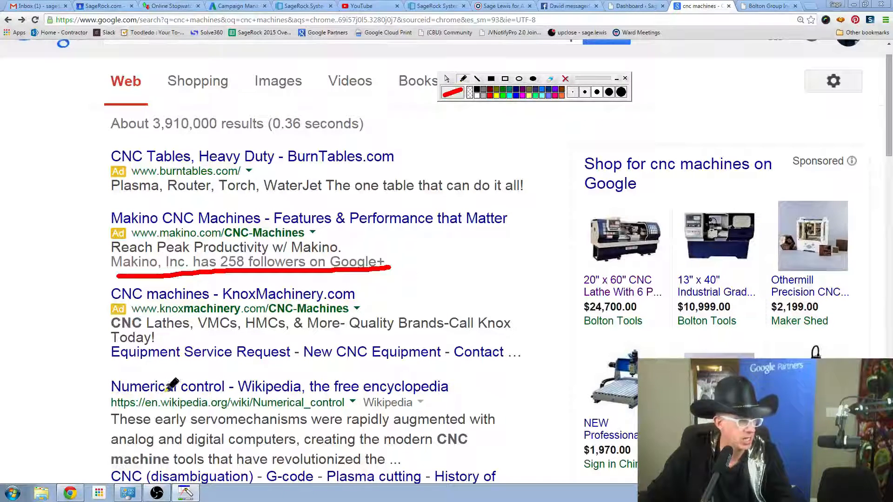
pyautogui.moveTo(101, 366); pyautogui.dragTo(512, 364)
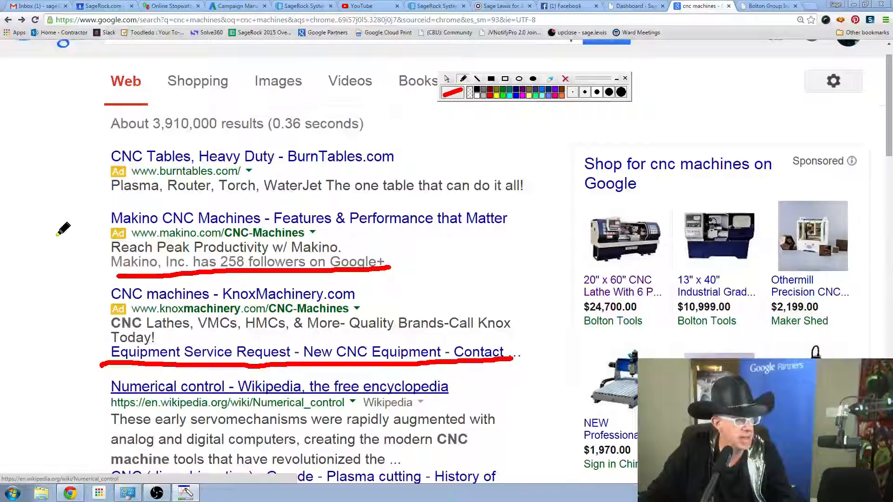
pyautogui.moveTo(49, 266)
pyautogui.mouseDown()
pyautogui.moveTo(97, 242)
pyautogui.moveTo(87, 239)
pyautogui.moveTo(94, 253)
pyautogui.mouseUp()
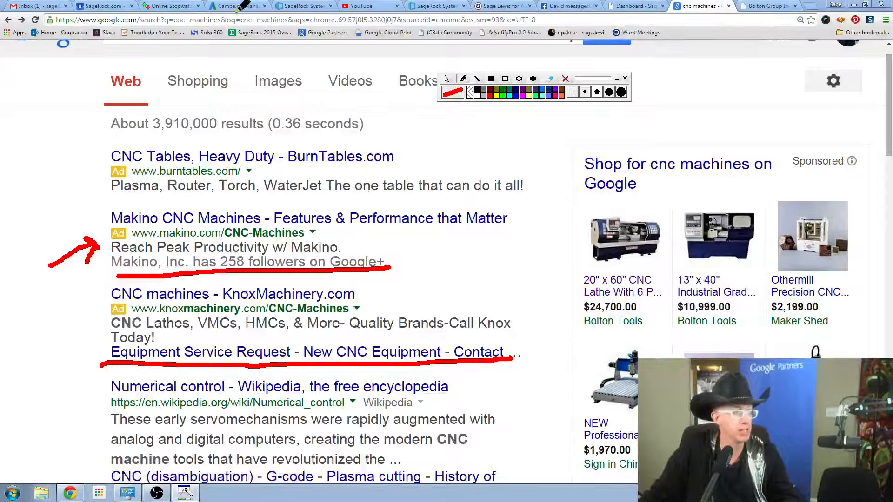
pyautogui.click(447, 78)
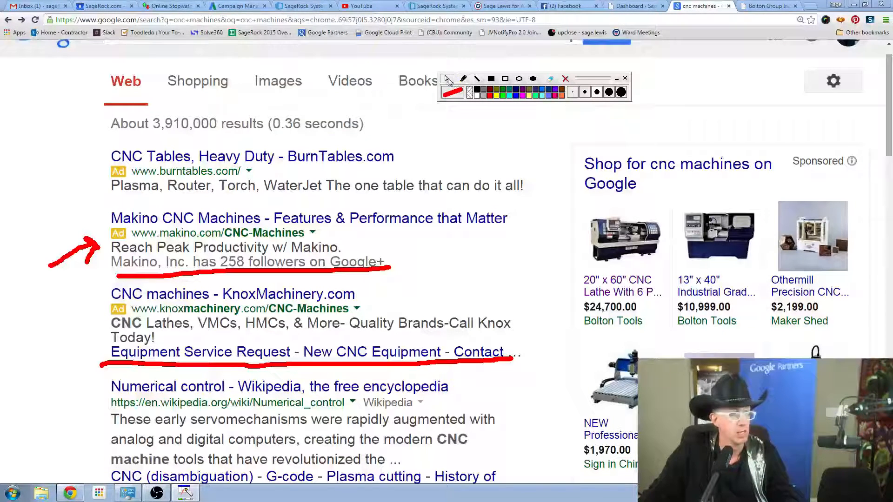
# Launch Mozilla Firefox, clearing the red annotations from the screen and moving the drawing toolbar clear of the browser window.
pyautogui.click(12, 493)
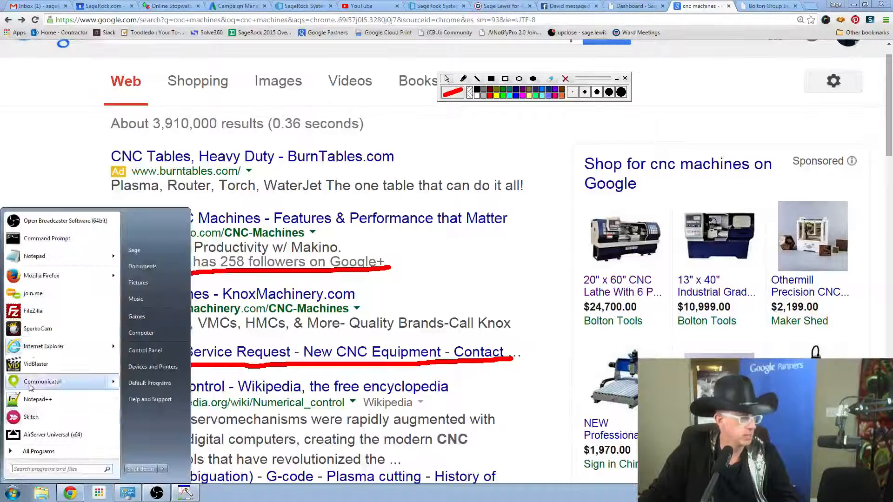
pyautogui.click(34, 275)
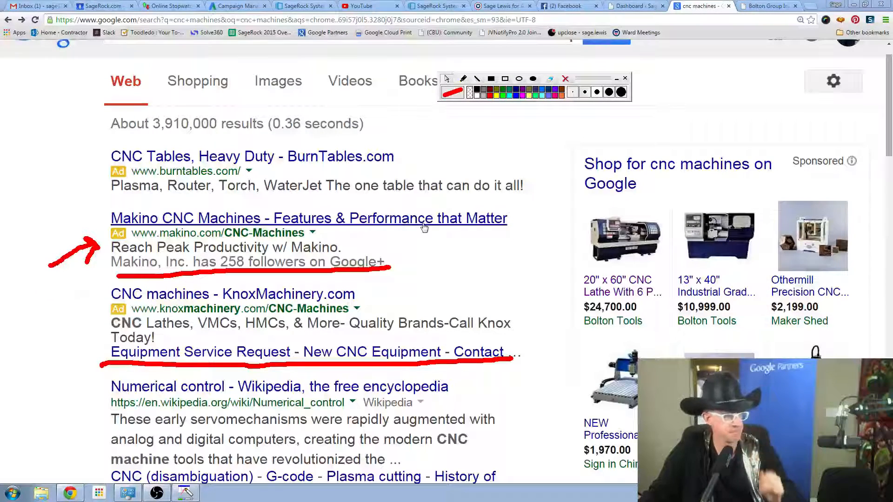
pyautogui.click(565, 78)
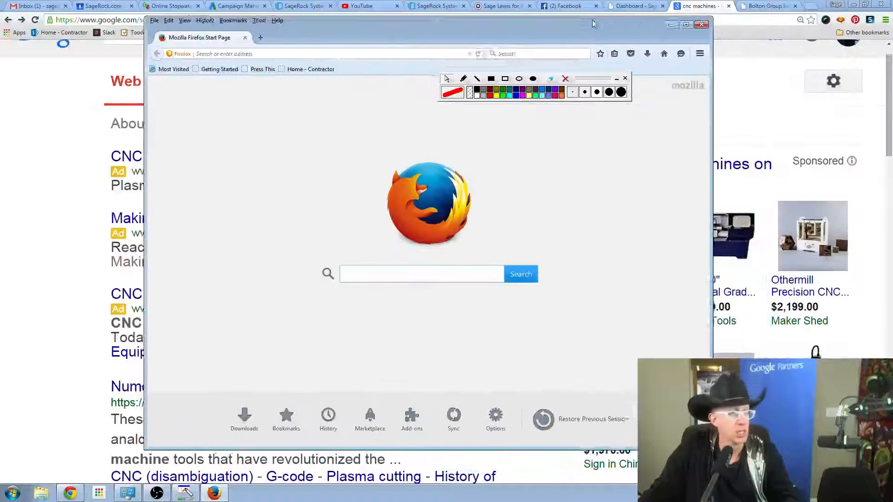
pyautogui.moveTo(602, 78); pyautogui.dragTo(849, 8)
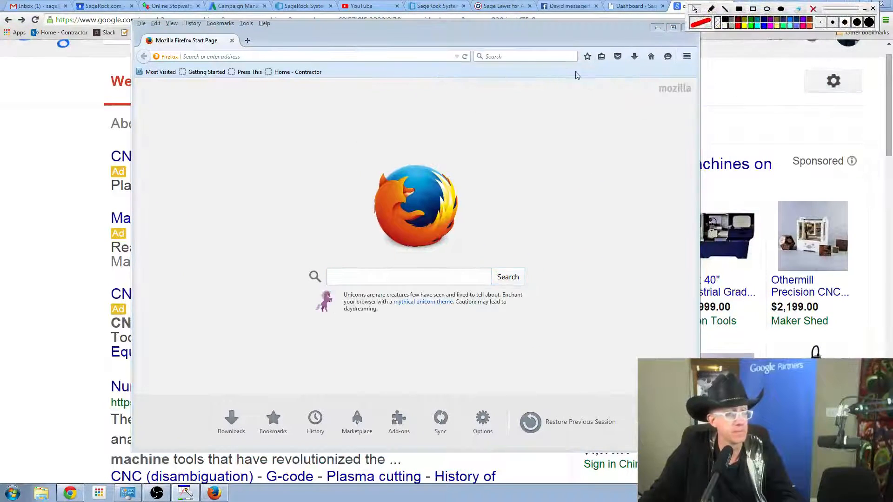
# Open adwords.com in Firefox and maximize the browser window.
pyautogui.click(401, 57)
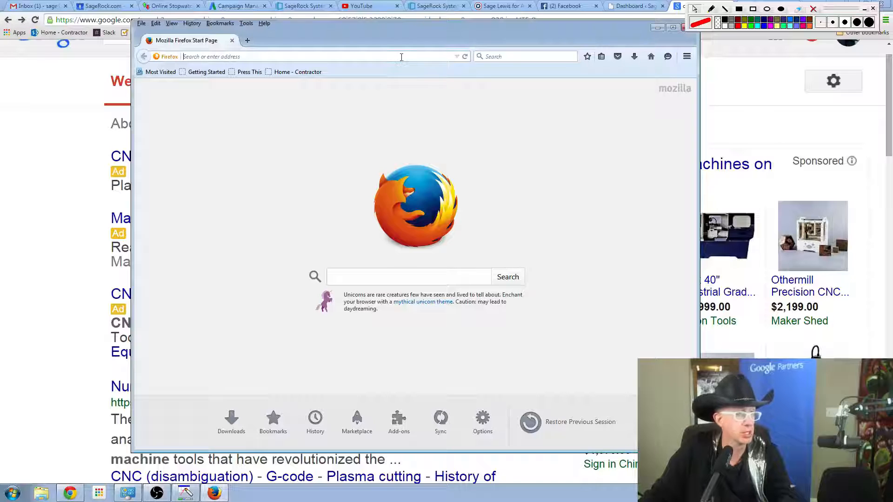
pyautogui.write('adwords.com/')
pyautogui.press('Return')
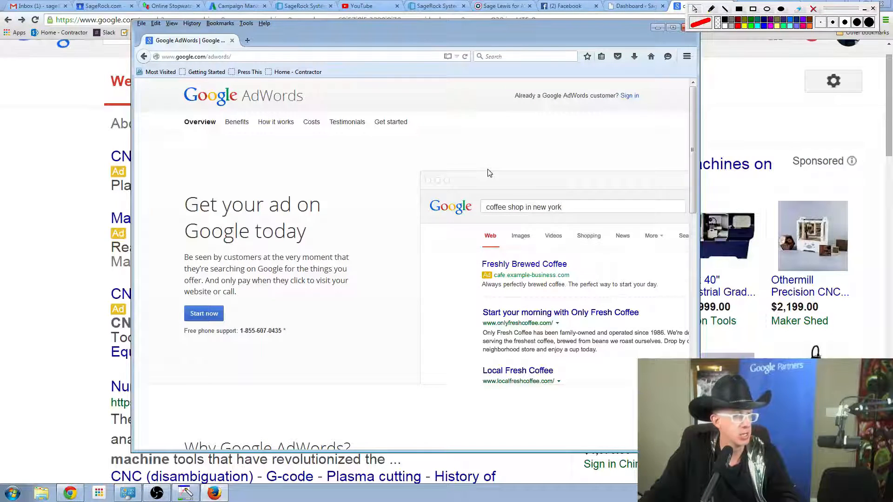
pyautogui.click(673, 27)
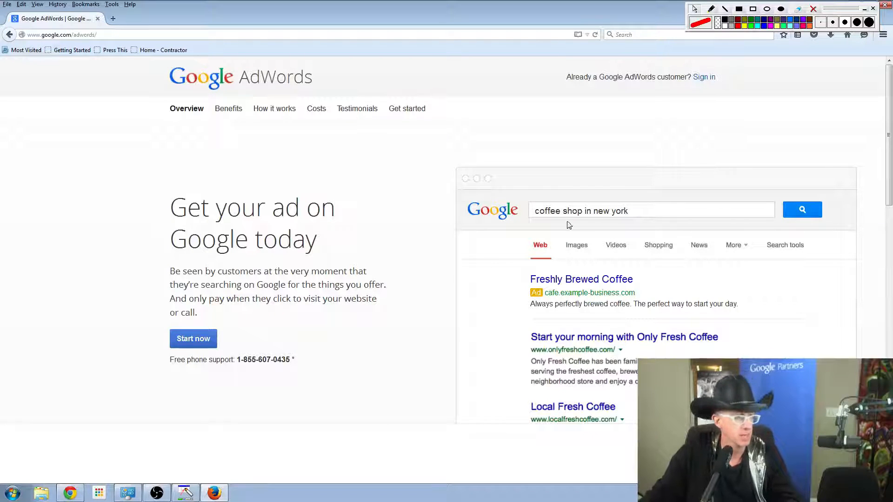
# Draw crossing red pen strokes and a dense red scribble over the Start now area of the AdWords page, then leave drawing mode.
pyautogui.click(710, 11)
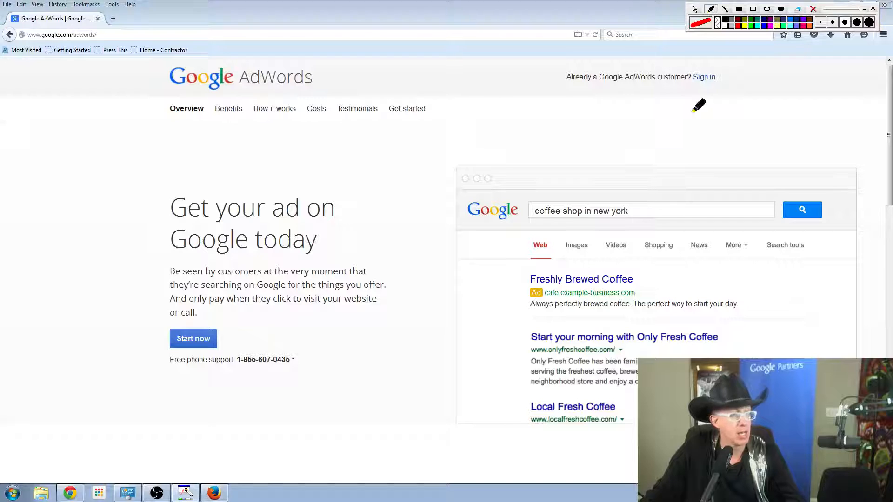
pyautogui.moveTo(217, 380); pyautogui.dragTo(307, 375)
pyautogui.moveTo(302, 322); pyautogui.dragTo(239, 409)
pyautogui.moveTo(215, 271); pyautogui.dragTo(330, 426)
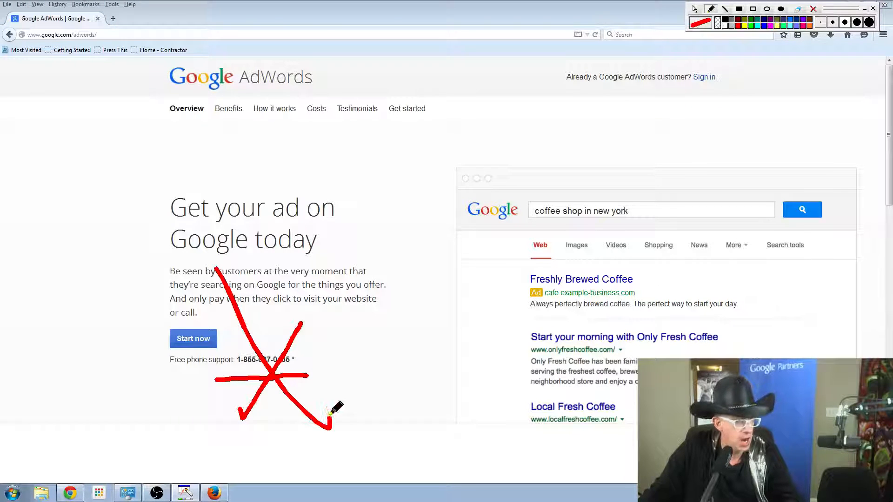
pyautogui.moveTo(348, 290)
pyautogui.mouseDown()
pyautogui.moveTo(86, 484)
pyautogui.moveTo(49, 500)
pyautogui.mouseUp()
pyautogui.moveTo(93, 294); pyautogui.dragTo(506, 459)
pyautogui.moveTo(370, 254); pyautogui.dragTo(257, 500)
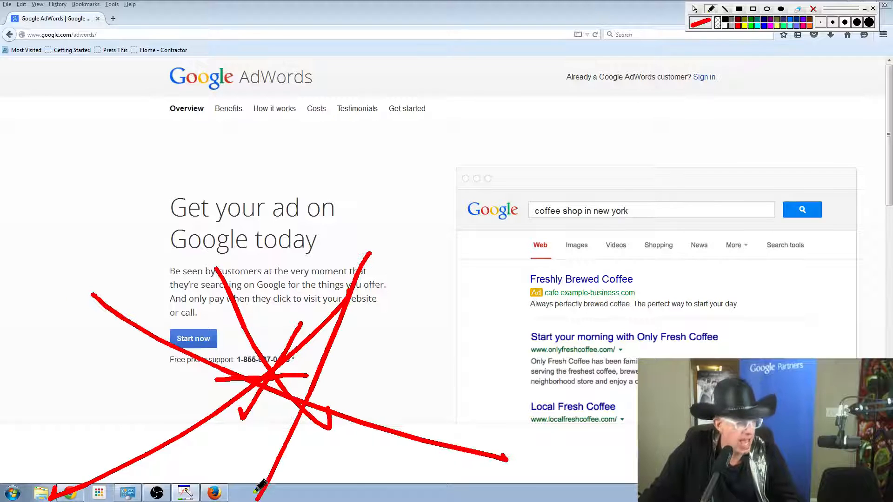
pyautogui.moveTo(150, 204); pyautogui.dragTo(297, 430)
pyautogui.moveTo(359, 246); pyautogui.dragTo(252, 461)
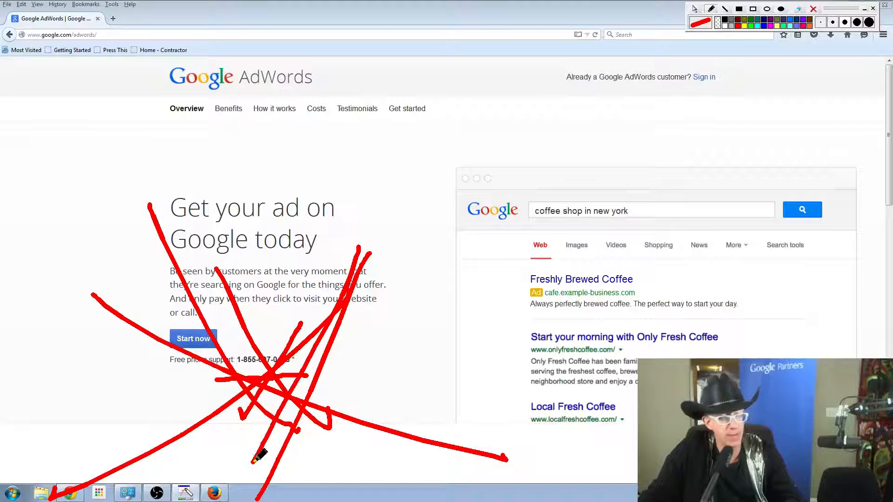
pyautogui.moveTo(162, 179)
pyautogui.mouseDown()
pyautogui.moveTo(225, 281)
pyautogui.moveTo(376, 445)
pyautogui.mouseUp()
pyautogui.moveTo(320, 252)
pyautogui.mouseDown()
pyautogui.moveTo(96, 386)
pyautogui.moveTo(19, 344)
pyautogui.moveTo(385, 319)
pyautogui.moveTo(540, 334)
pyautogui.moveTo(523, 316)
pyautogui.mouseUp()
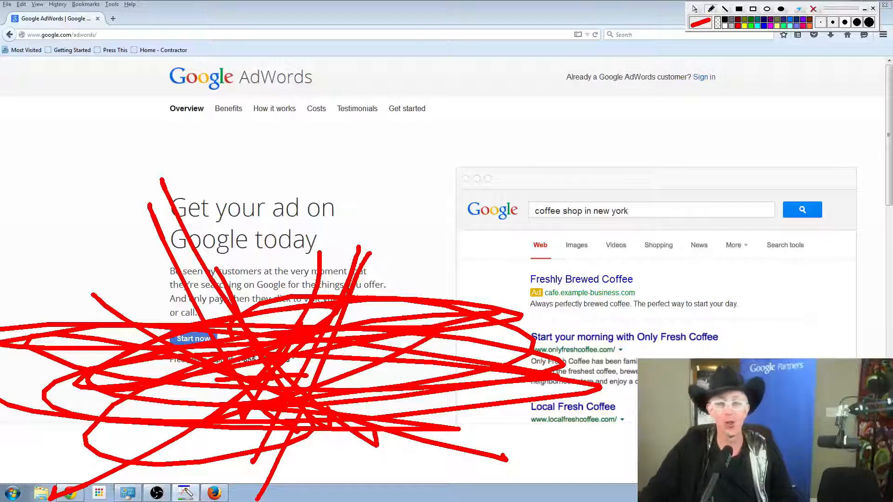
pyautogui.click(695, 9)
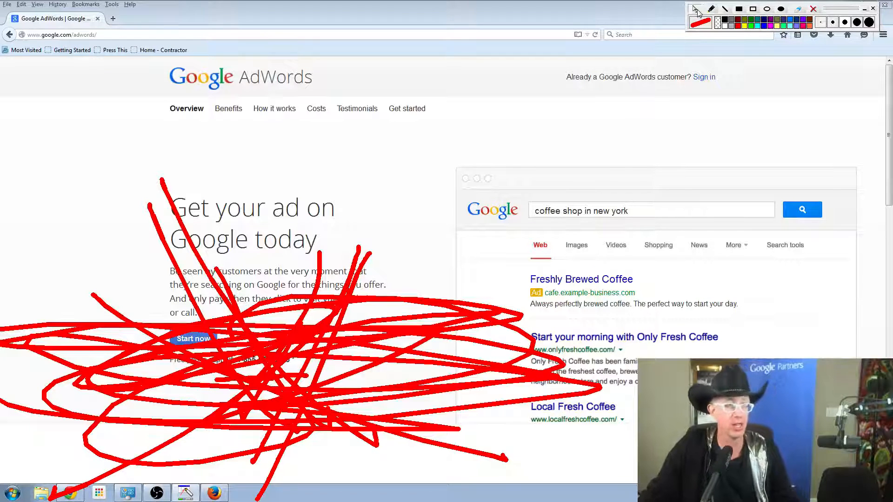
# Clear all red annotations from the AdWords page and close Firefox, moving the drawing toolbar off the window controls.
pyautogui.click(812, 8)
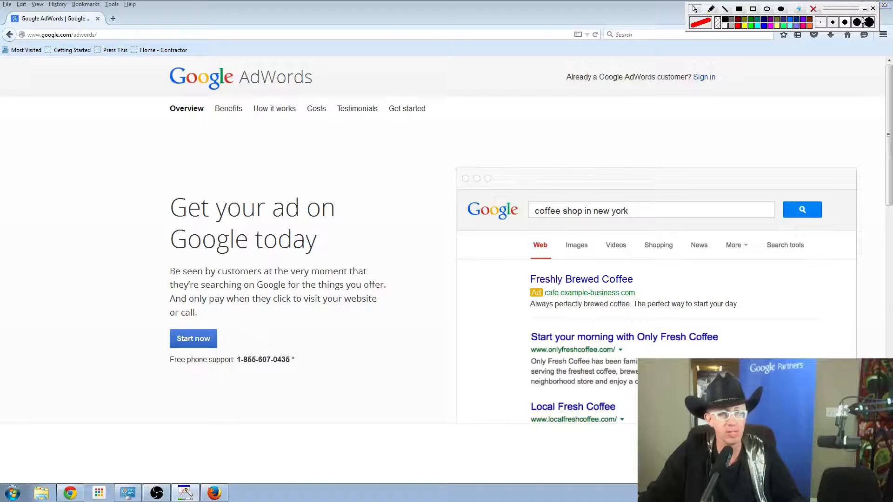
pyautogui.moveTo(847, 8); pyautogui.dragTo(836, 27)
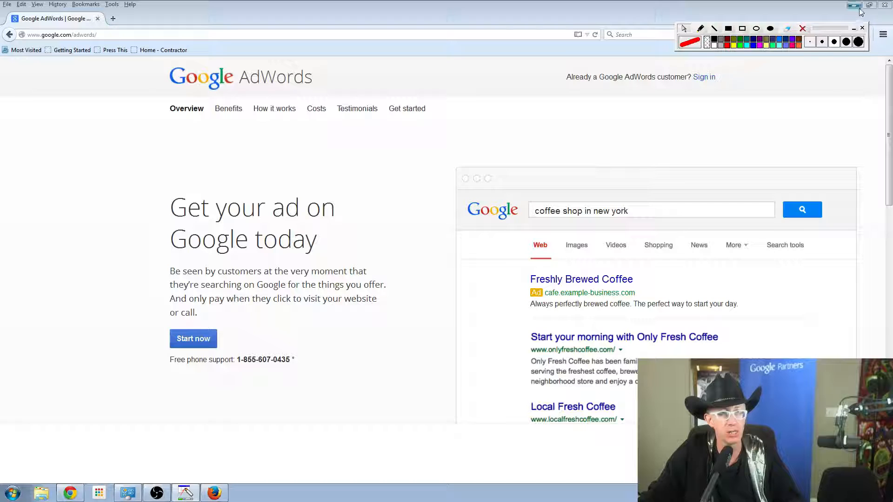
pyautogui.click(884, 5)
# Search Google in a new Chrome tab for "what is the minimum budget for google adwords".
pyautogui.click(809, 8)
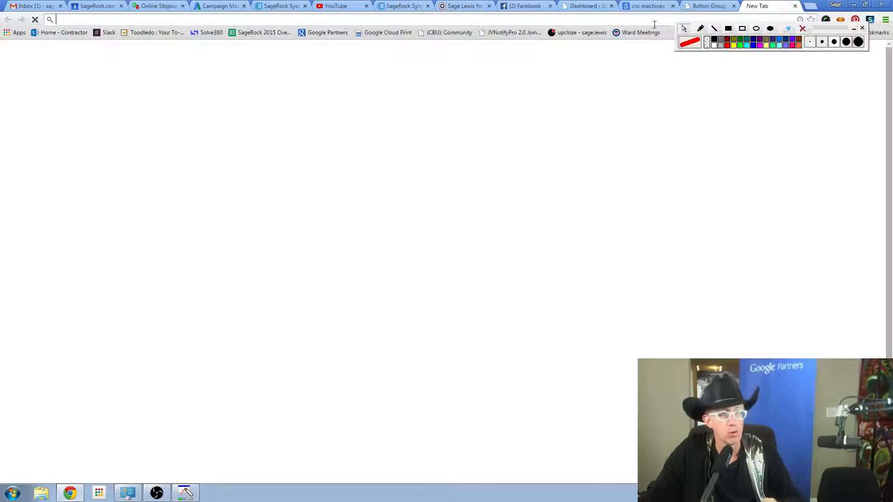
pyautogui.write('what is the mim')
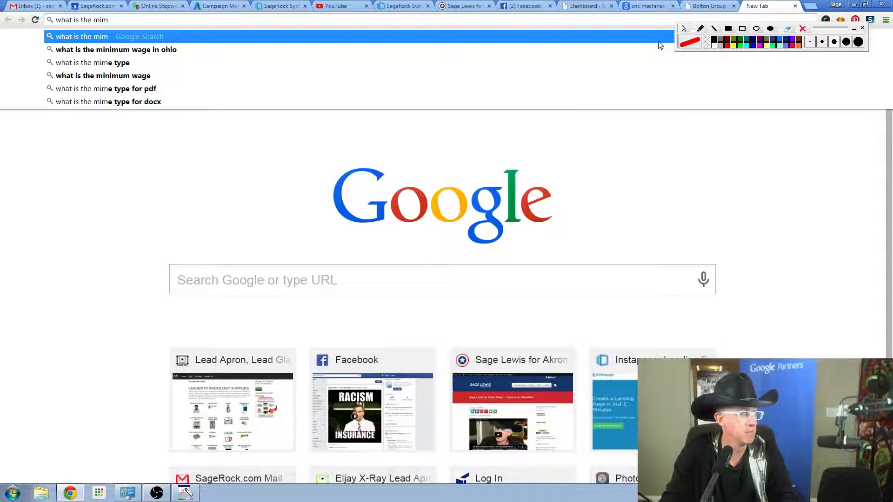
pyautogui.press('BackSpace')
pyautogui.write('ni')
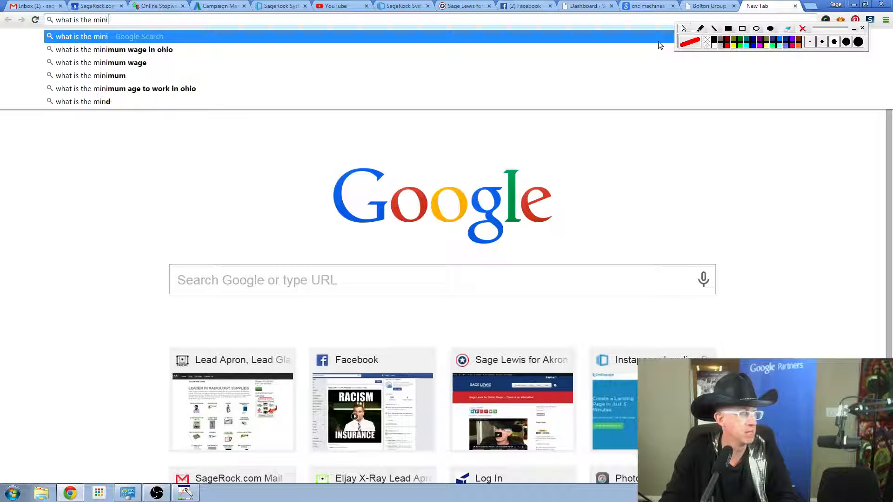
pyautogui.write('mum adwords')
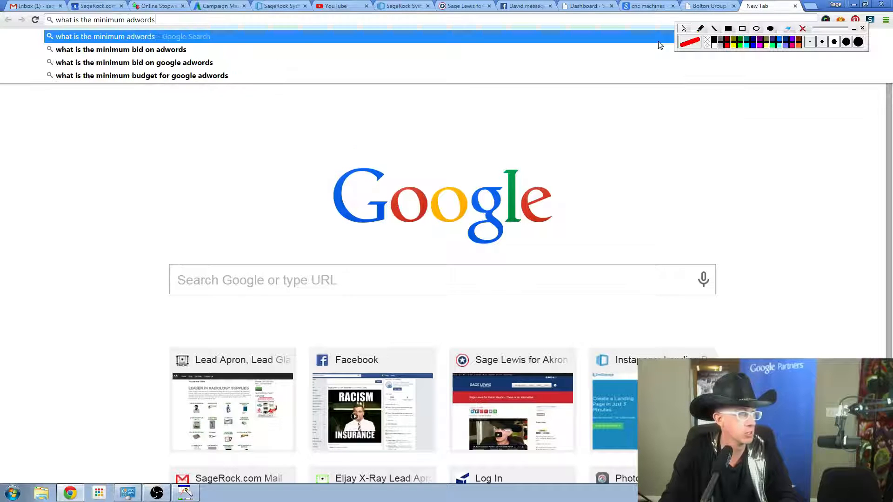
pyautogui.press('Down')
pyautogui.press('Down')
pyautogui.press('Down')
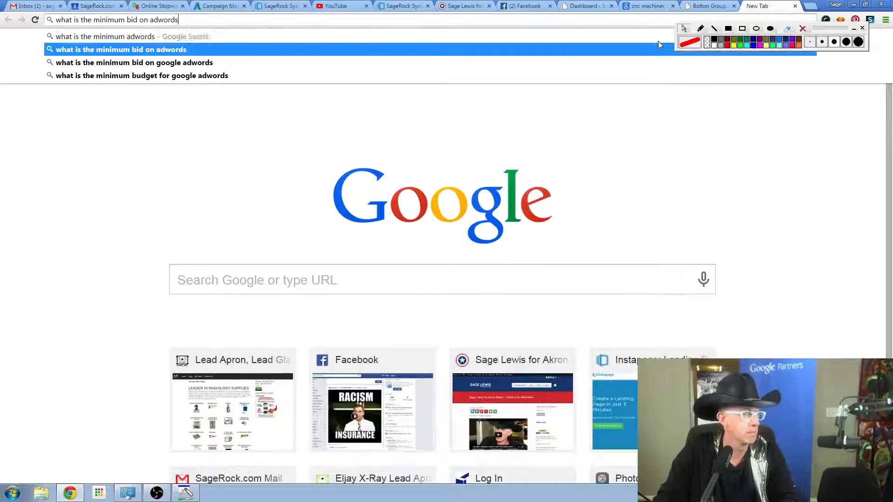
pyautogui.press('Return')
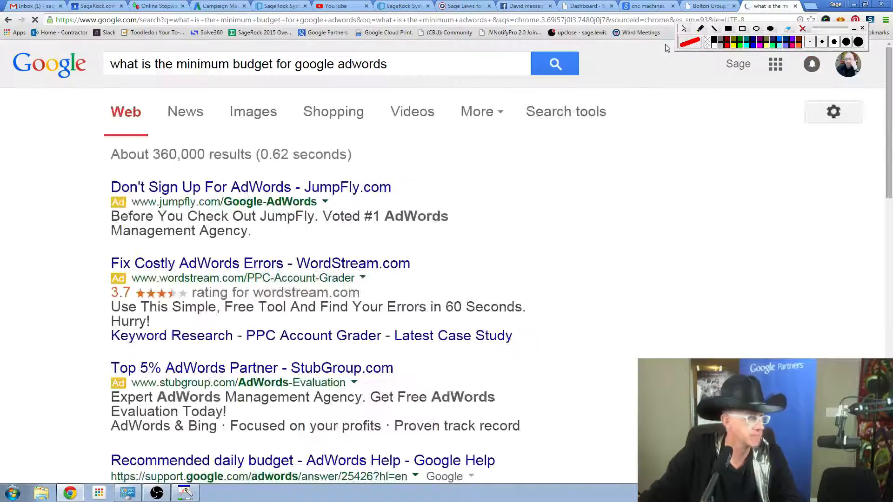
# Open the "Recommended daily budget" AdWords Help result and read the article at a larger text size.
pyautogui.scroll(-3, 514, 304)
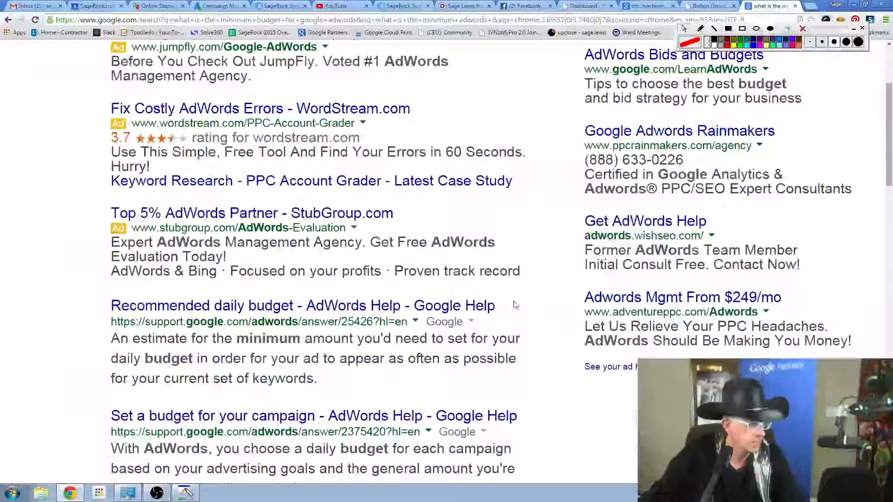
pyautogui.click(463, 310)
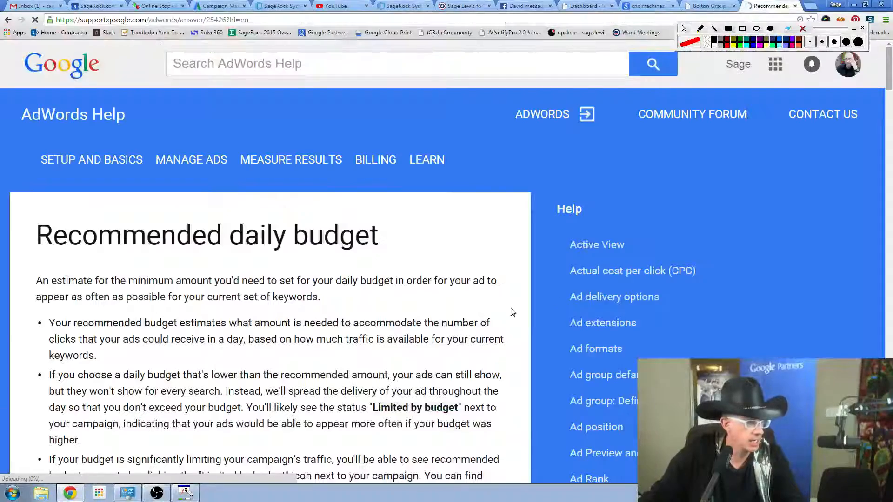
pyautogui.scroll(-2, 449, 305)
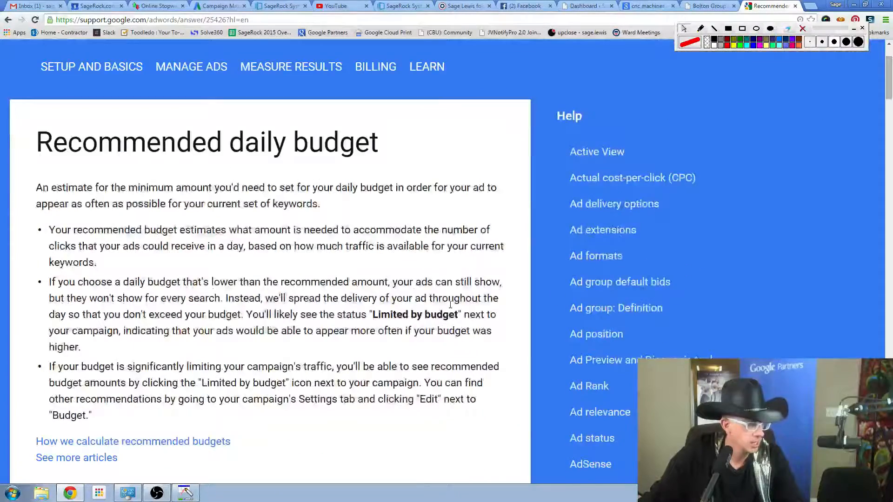
pyautogui.scroll(-4, 450, 304)
pyautogui.scroll(2, 451, 309)
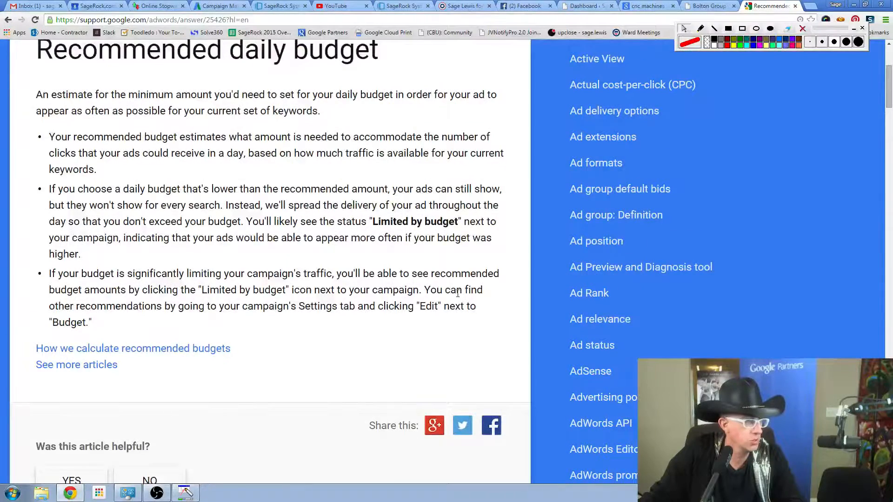
pyautogui.scroll(2, 457, 295)
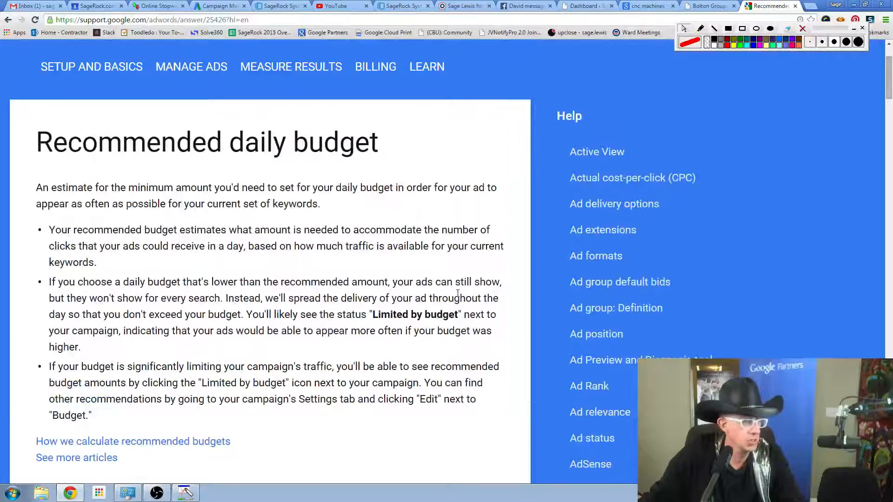
pyautogui.scroll(-1, 458, 294)
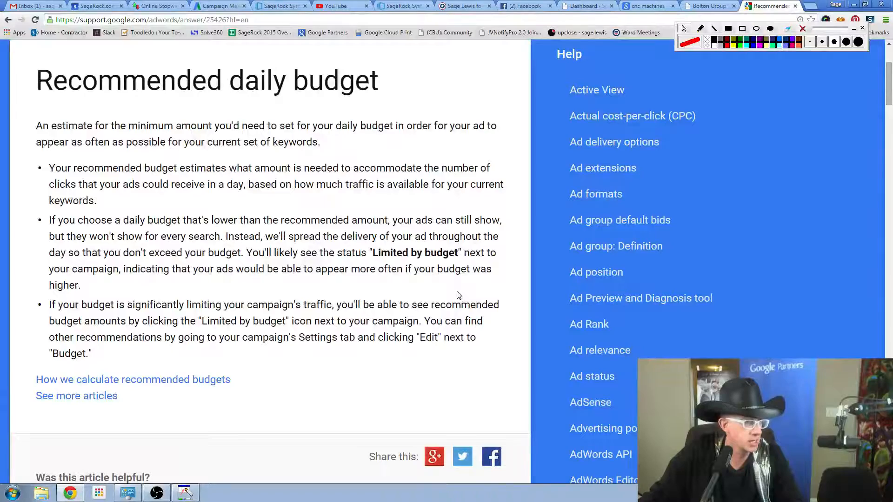
pyautogui.hotkey('ctrl', '+')
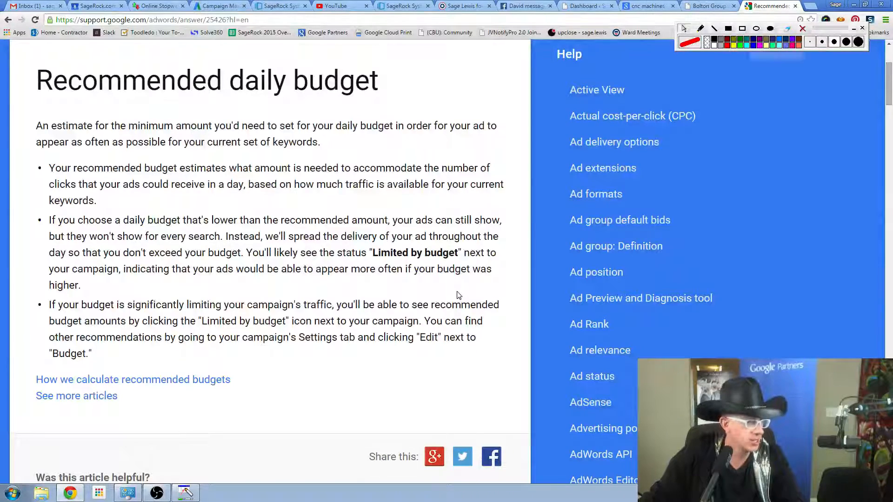
pyautogui.scroll(-2, 457, 292)
pyautogui.scroll(4, 457, 294)
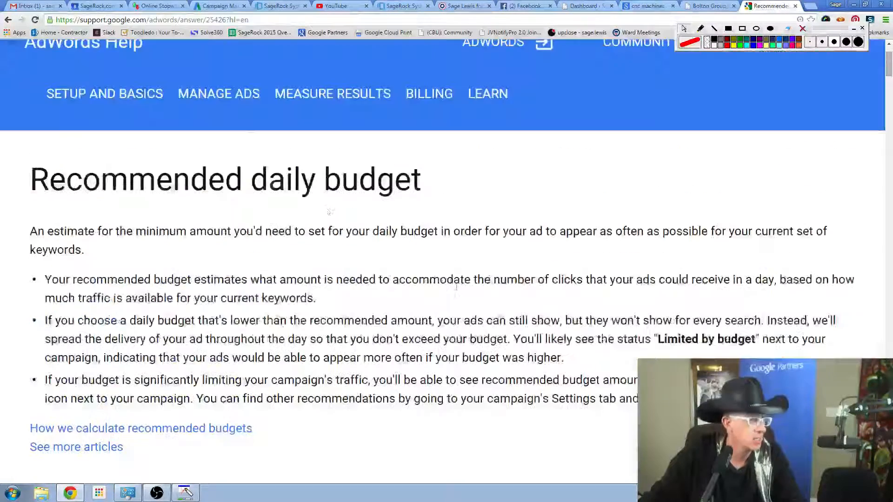
# Return to the search results and look through them for a page about the minimum AdWords daily budget.
pyautogui.click(8, 20)
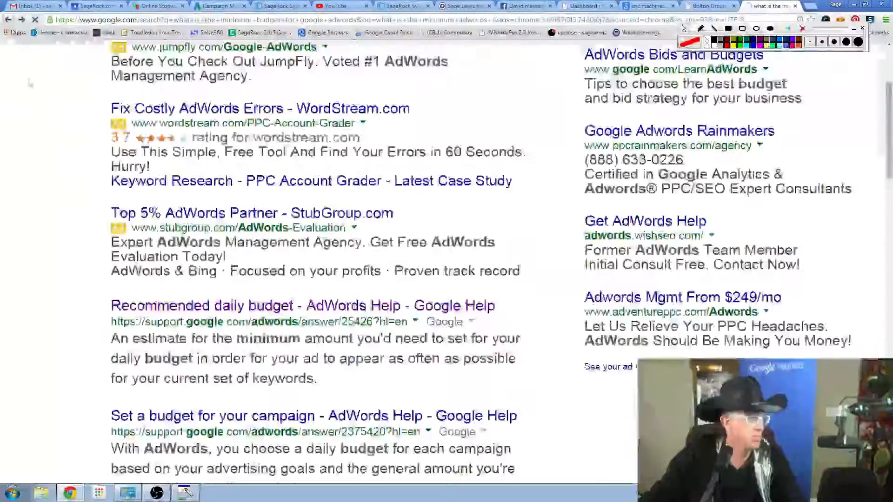
pyautogui.scroll(-3, 30, 214)
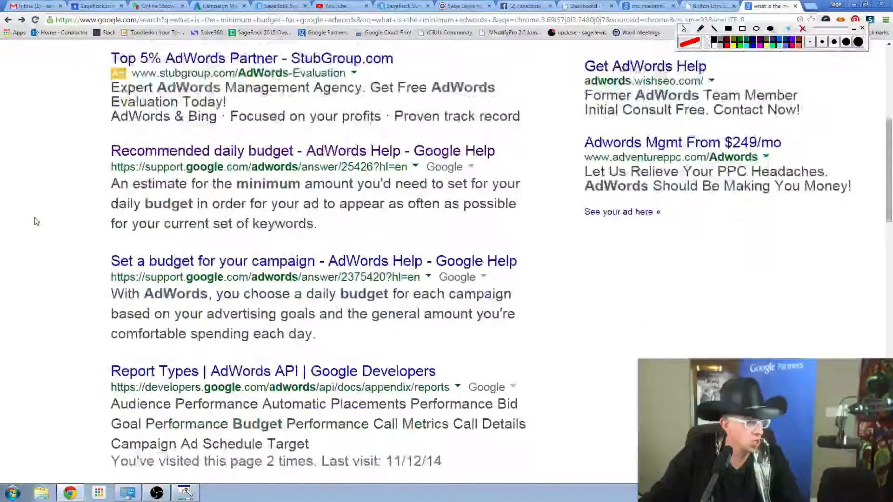
pyautogui.scroll(2, 35, 221)
pyautogui.scroll(4, 36, 222)
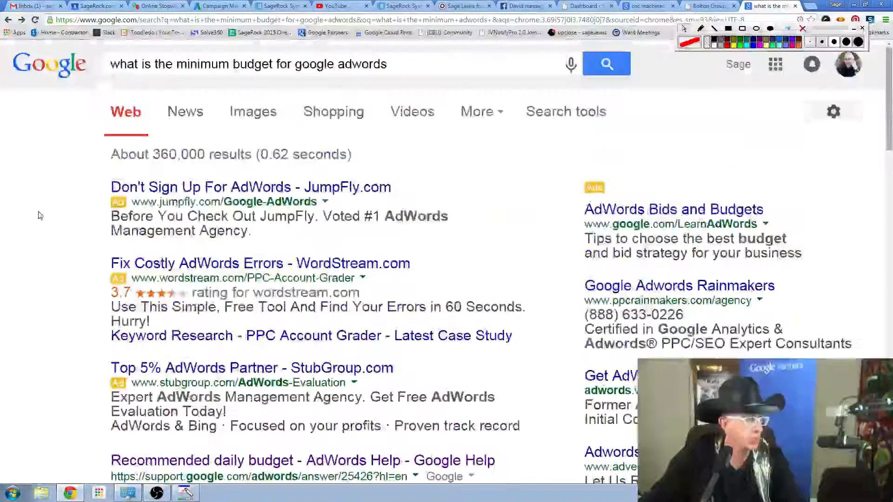
pyautogui.scroll(-1, 40, 215)
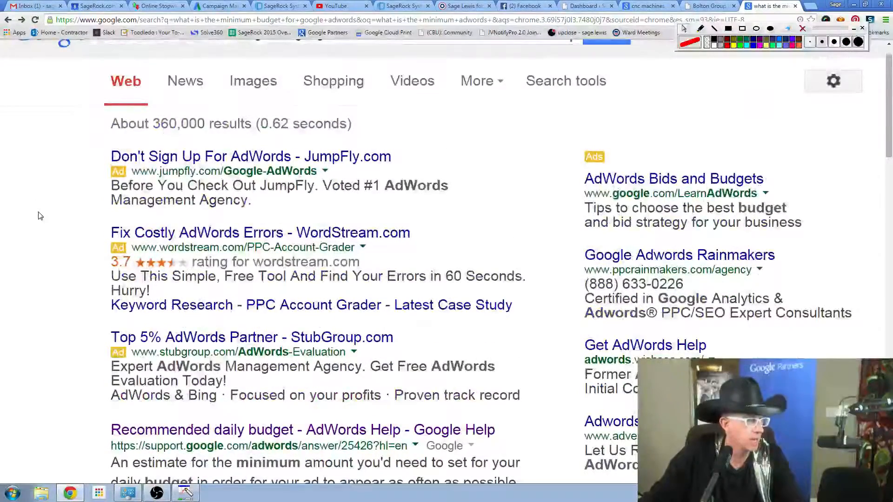
pyautogui.scroll(-8, 40, 215)
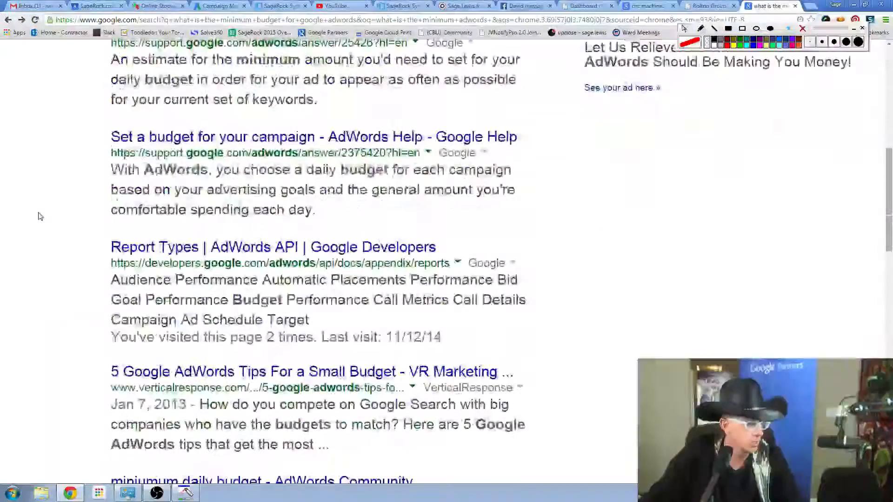
pyautogui.scroll(-3, 39, 216)
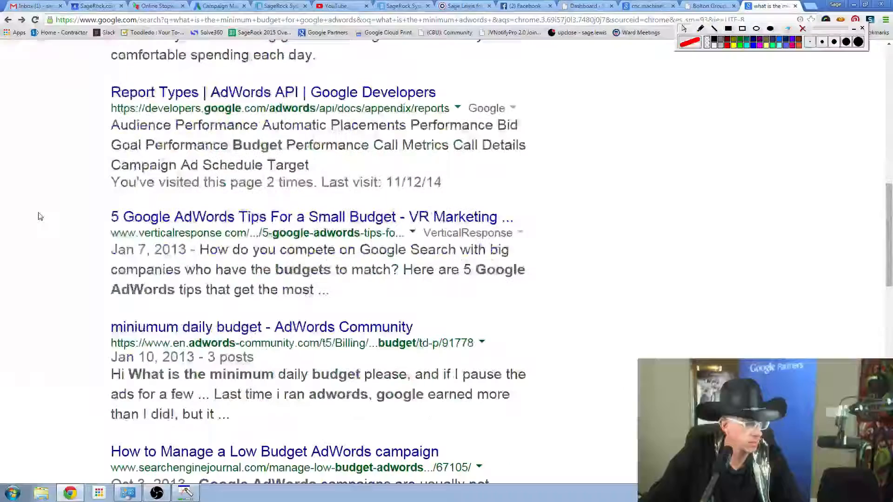
# Open the "miniumum daily budget" AdWords Community result and read the question and replies at a larger text size.
pyautogui.click(280, 328)
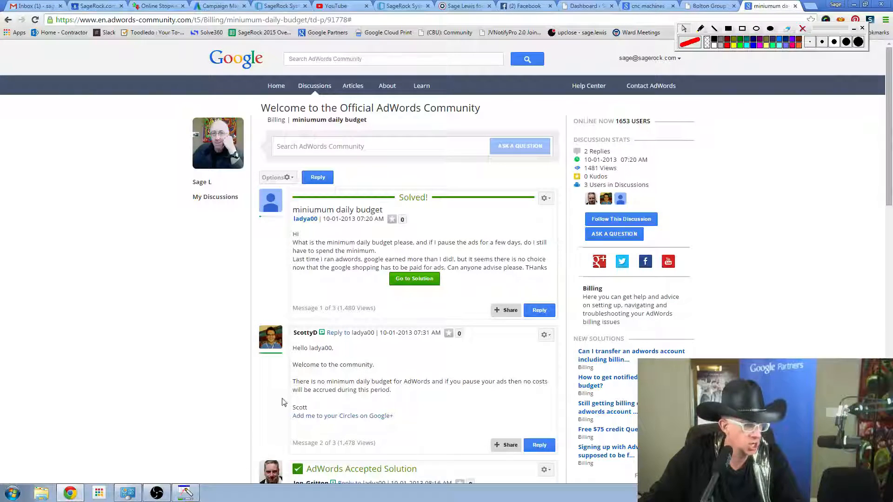
pyautogui.hotkey('ctrl', '+')
pyautogui.hotkey('ctrl', '+')
pyautogui.scroll(-3, 193, 372)
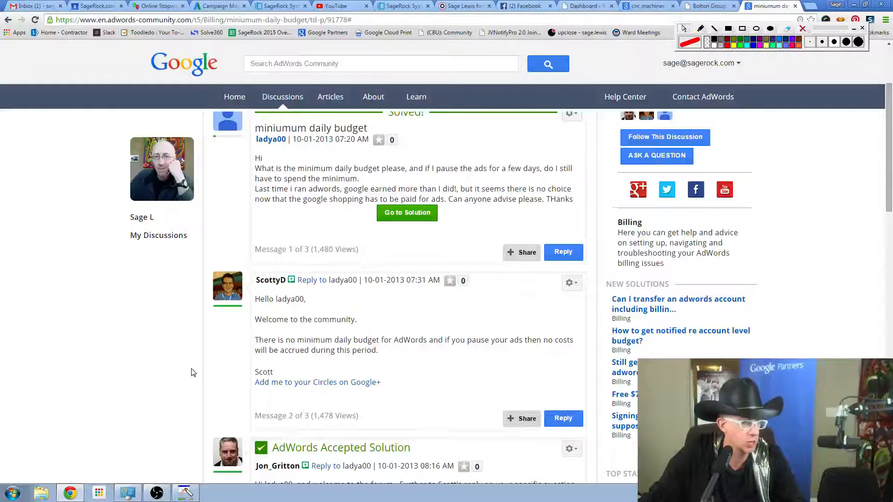
pyautogui.scroll(-3, 193, 372)
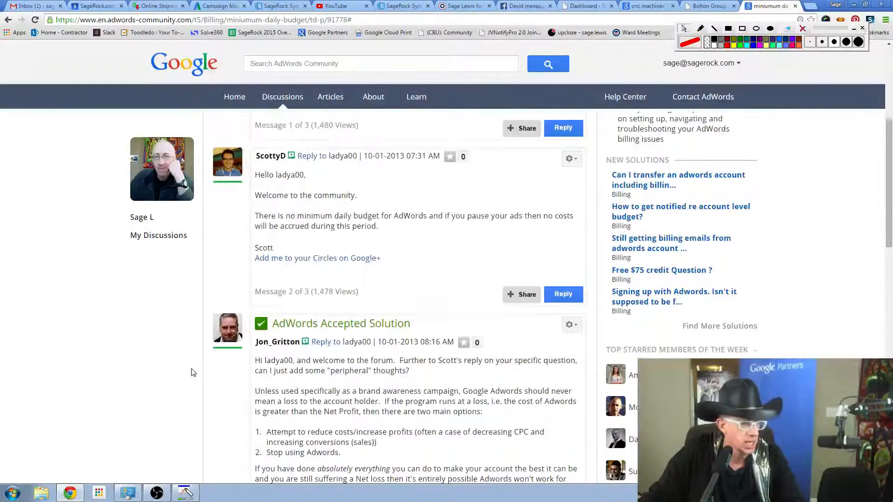
pyautogui.scroll(-1, 193, 372)
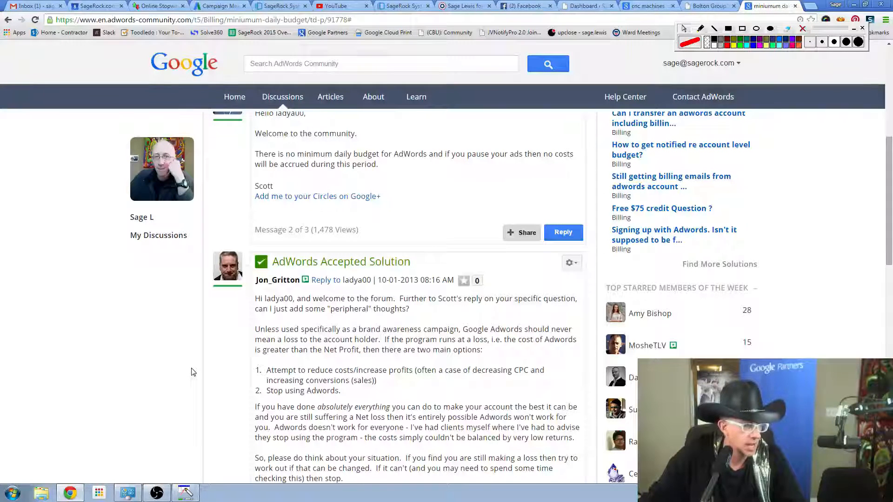
pyautogui.scroll(-1, 193, 372)
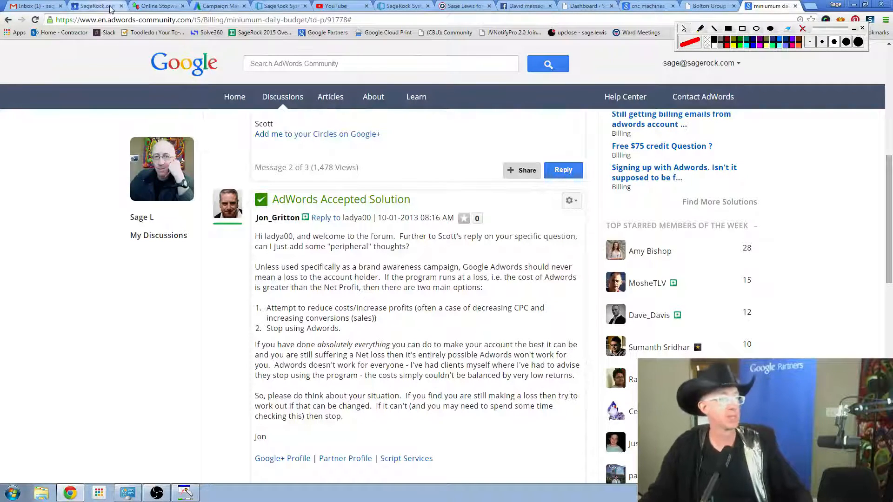
# Switch to the AdWords Campaign Management page and open the manager account's Accounts overview.
pyautogui.click(206, 4)
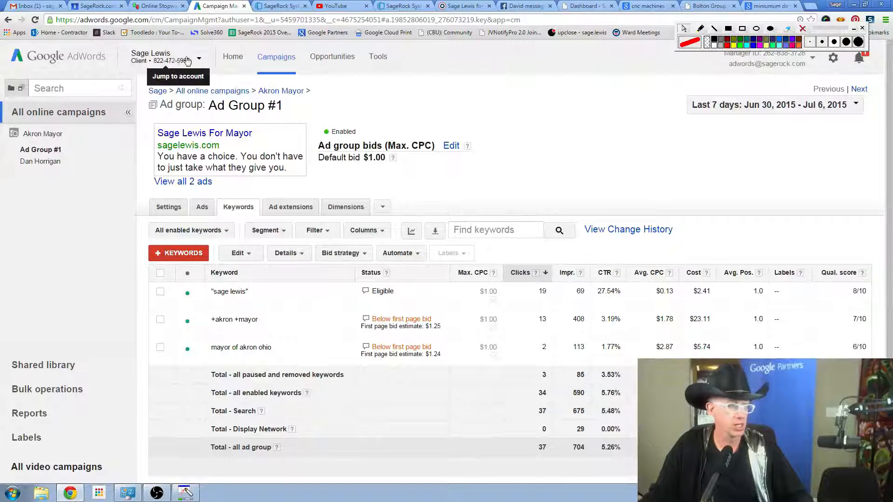
pyautogui.click(64, 60)
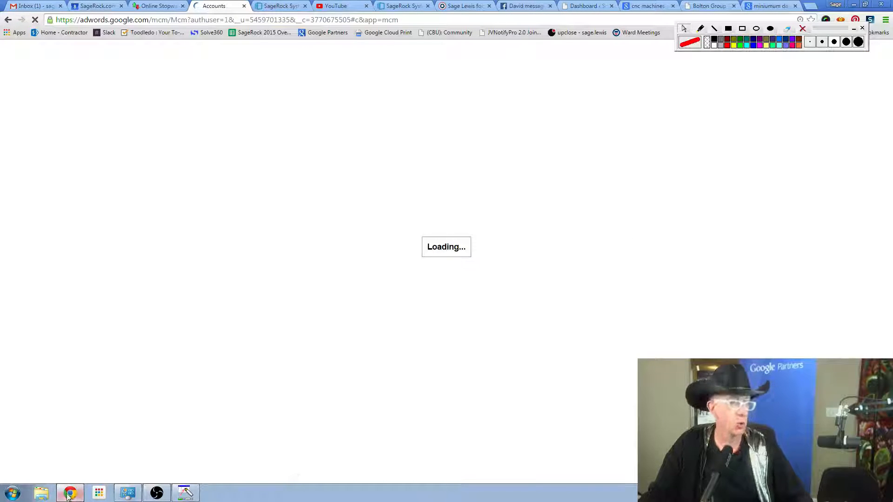
# Launch Firefox and load adwords.com.
pyautogui.click(13, 493)
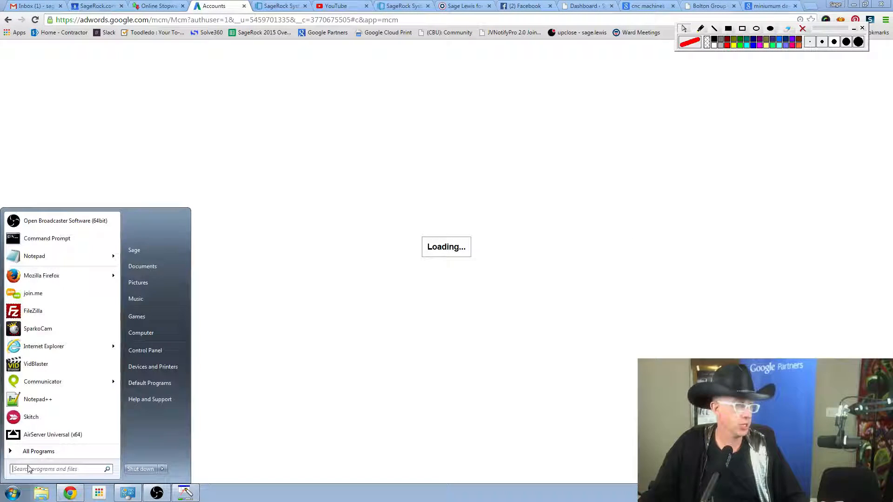
pyautogui.click(47, 276)
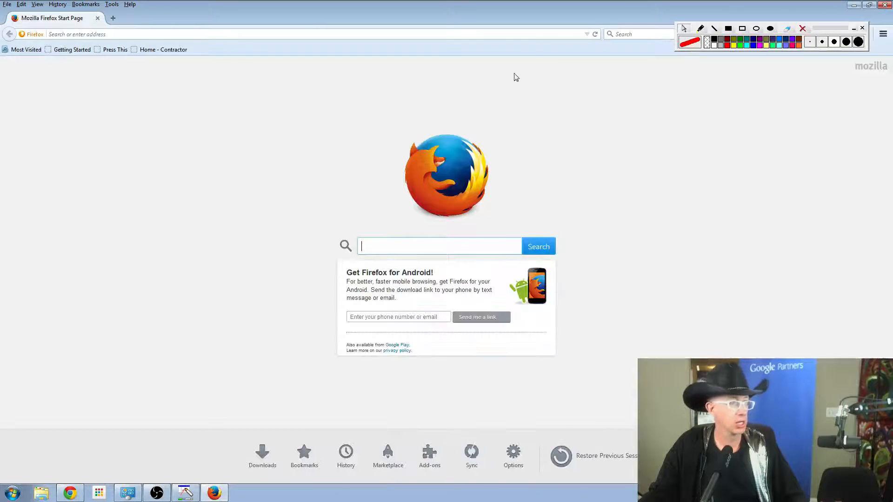
pyautogui.click(507, 34)
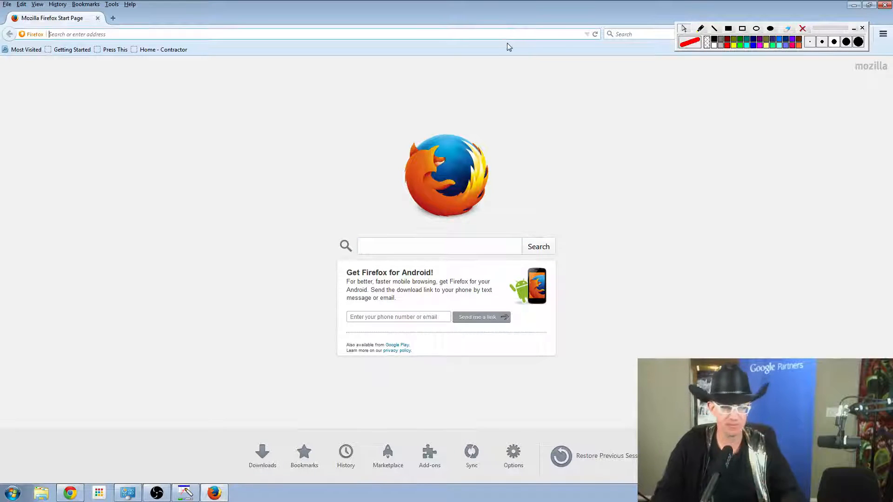
pyautogui.write('adwords.com/')
pyautogui.press('Return')
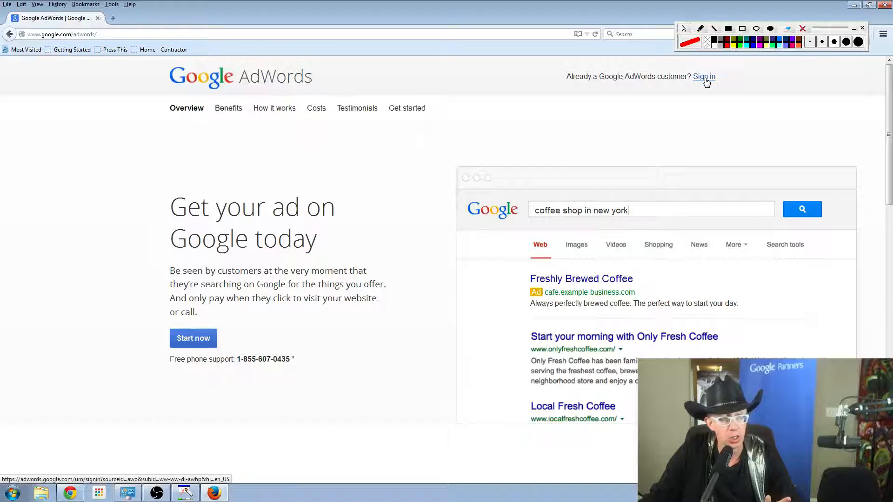
# Start the AdWords sign-up, enlarge the page, and reload it after moving the drawing toolbar out of the way.
pyautogui.click(185, 339)
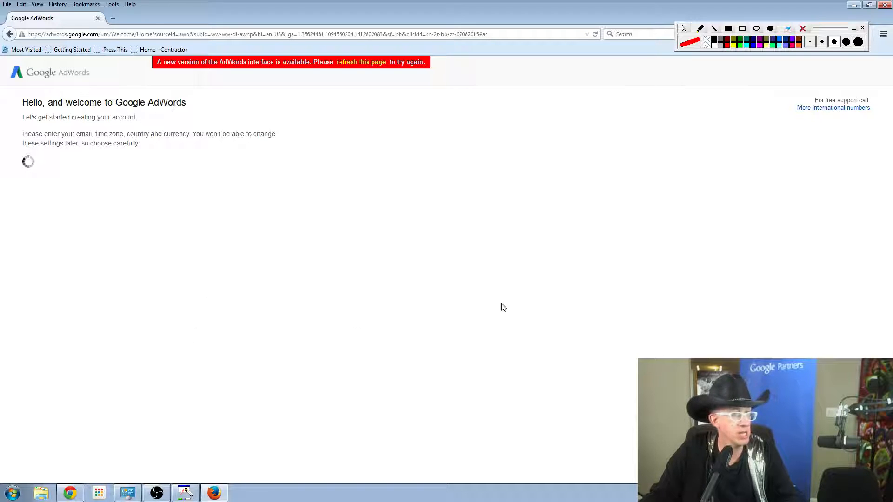
pyautogui.moveTo(831, 33); pyautogui.dragTo(819, 11)
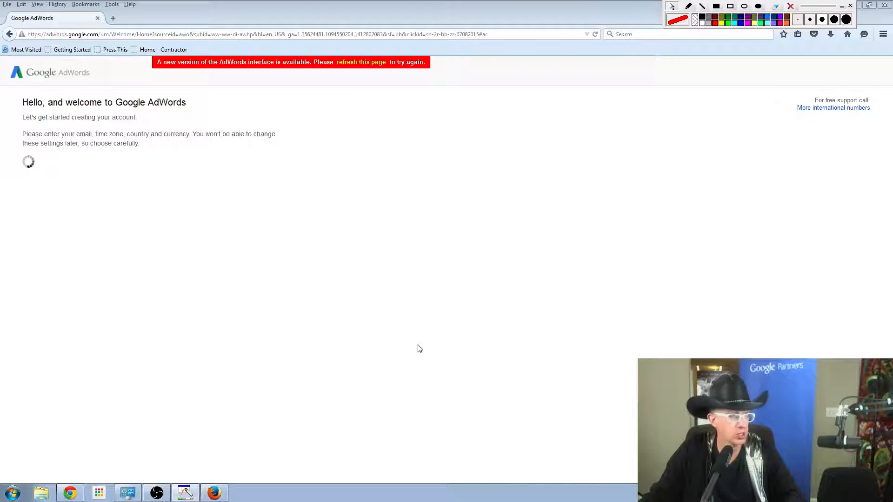
pyautogui.hotkey('ctrl', '+')
pyautogui.hotkey('ctrl', '+')
pyautogui.hotkey('ctrl', '+')
pyautogui.hotkey('ctrl', '+')
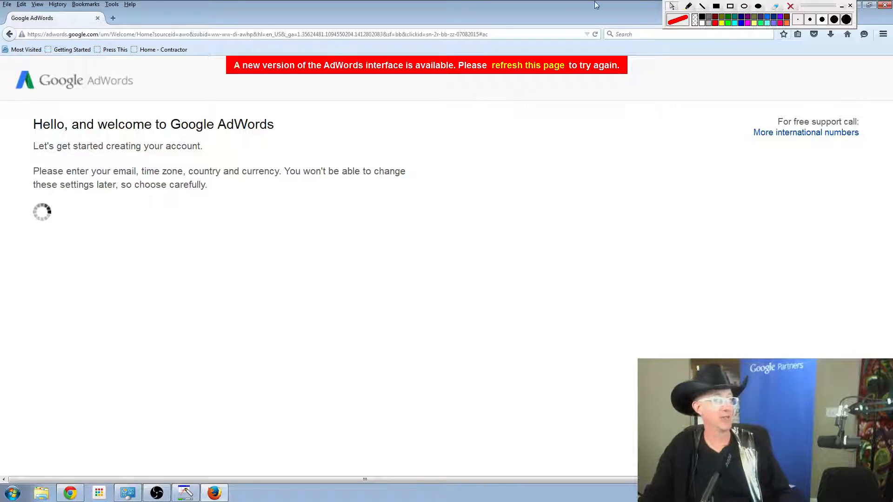
pyautogui.moveTo(820, 9)
pyautogui.mouseDown()
pyautogui.moveTo(862, 145)
pyautogui.moveTo(867, 205)
pyautogui.mouseUp()
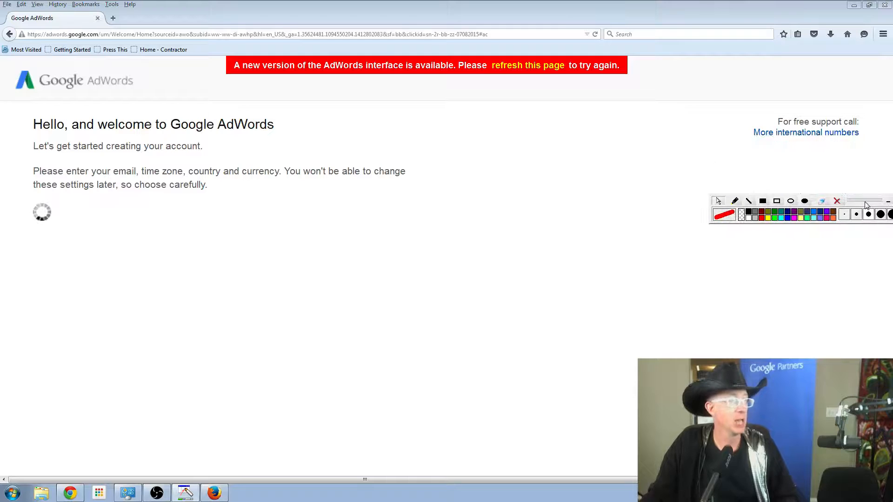
pyautogui.click(596, 34)
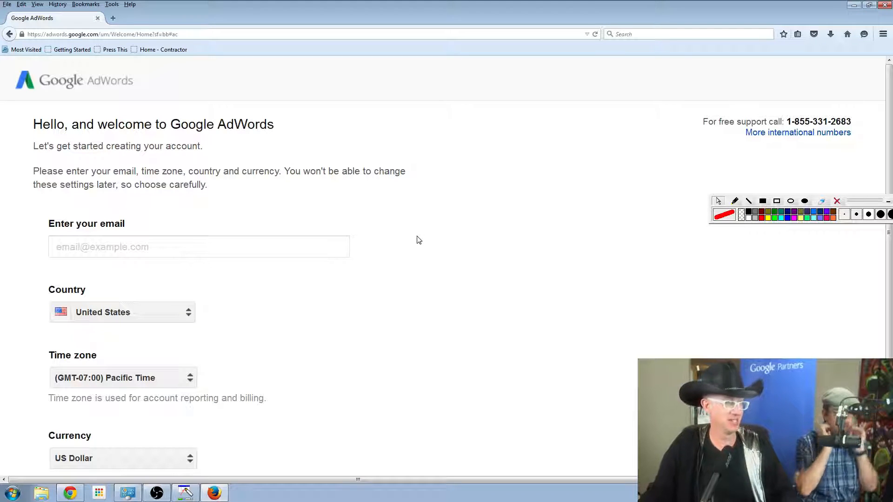
# Look over the account creation form and set its time zone to (GMT-04:00) Eastern Time, leaving the email empty.
pyautogui.scroll(-3, 433, 240)
pyautogui.scroll(1, 433, 240)
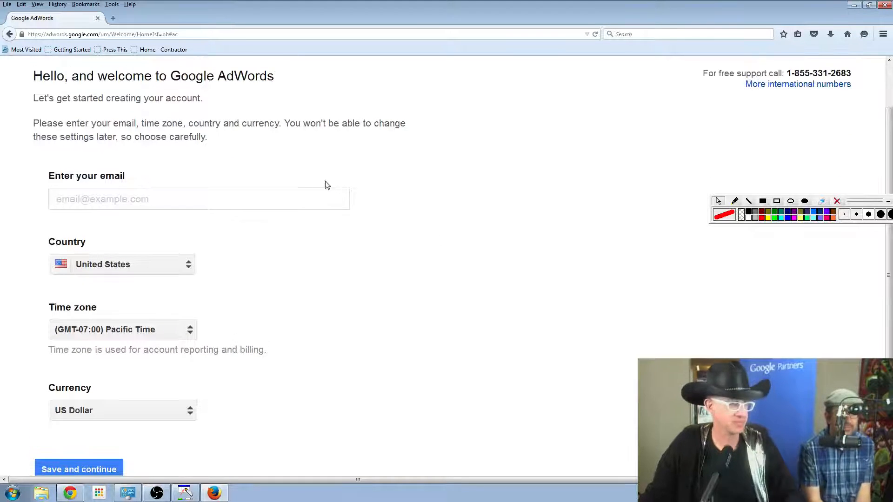
pyautogui.click(317, 198)
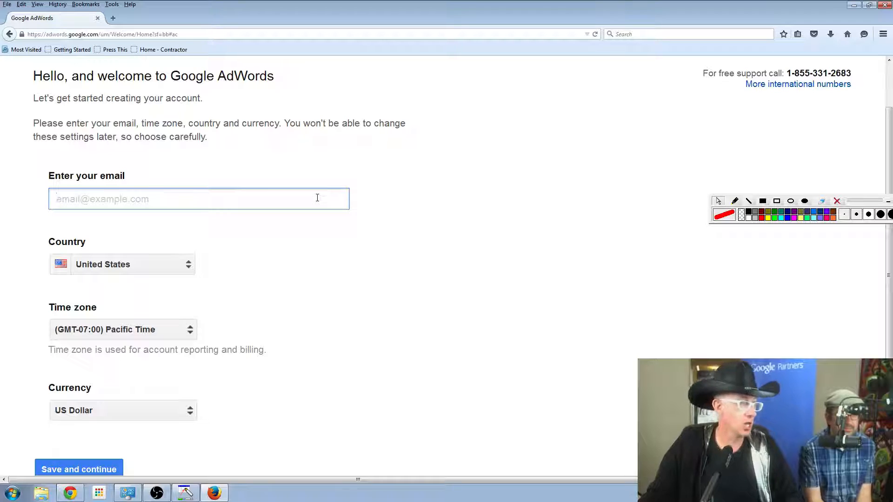
pyautogui.scroll(-1, 375, 261)
pyautogui.scroll(2, 375, 261)
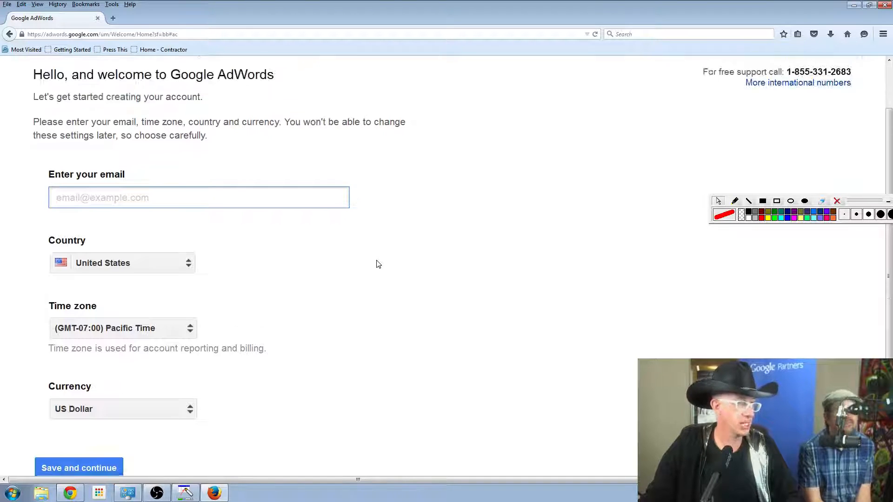
pyautogui.scroll(-2, 378, 262)
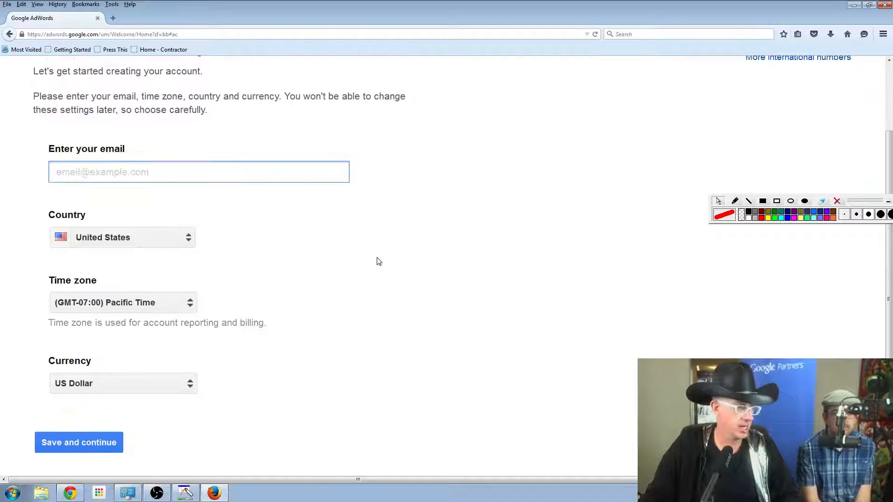
pyautogui.click(140, 309)
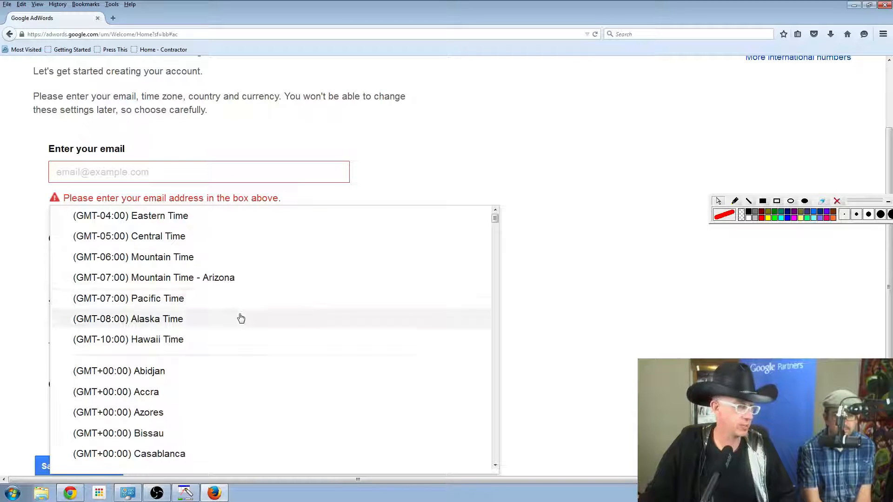
pyautogui.click(206, 219)
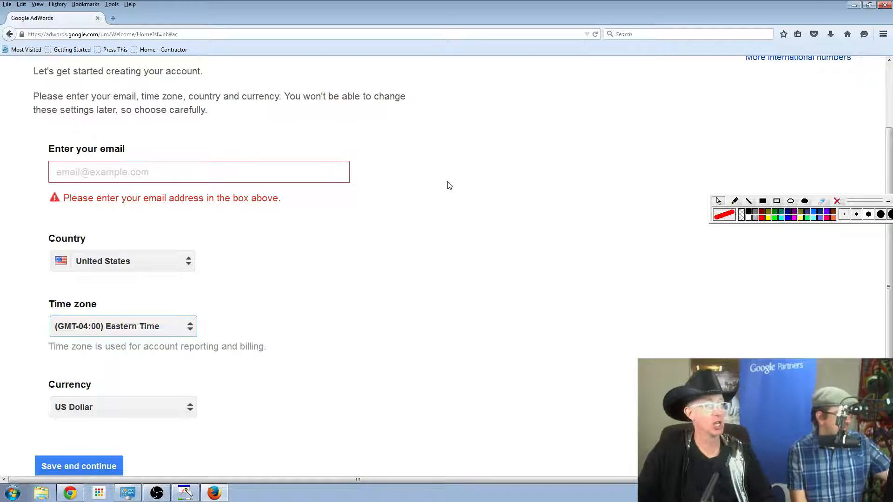
# Review the sign-up form once more and go back through the welcome pages to the Google AdWords home page.
pyautogui.scroll(3, 451, 190)
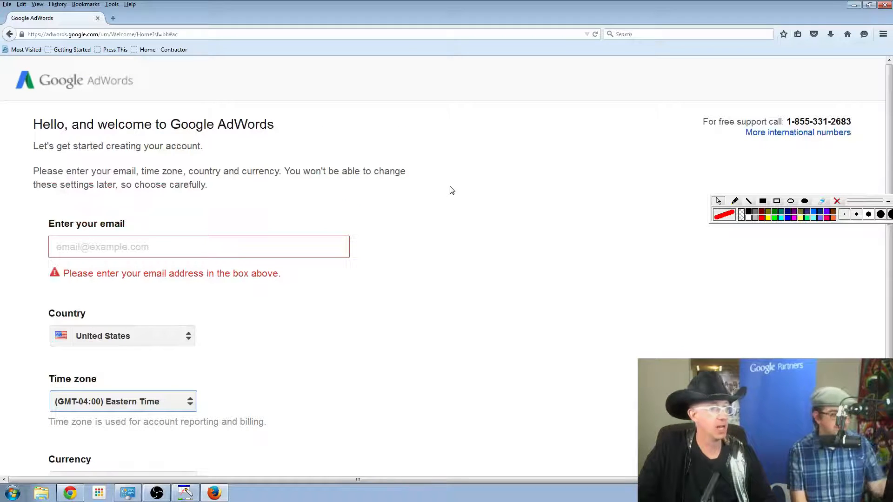
pyautogui.scroll(-2, 451, 191)
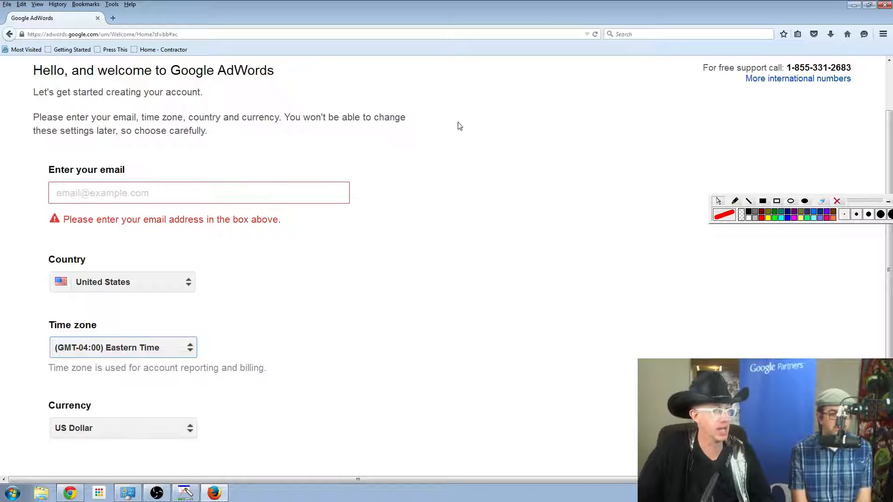
pyautogui.click(9, 34)
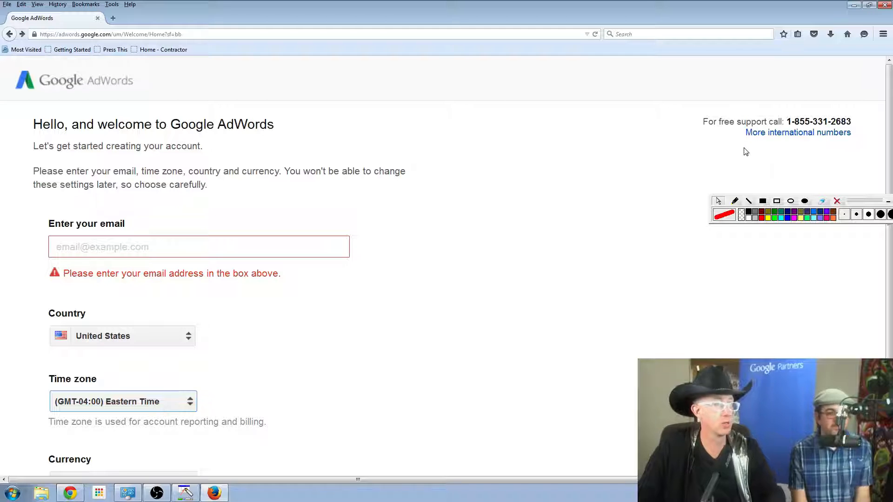
pyautogui.click(9, 34)
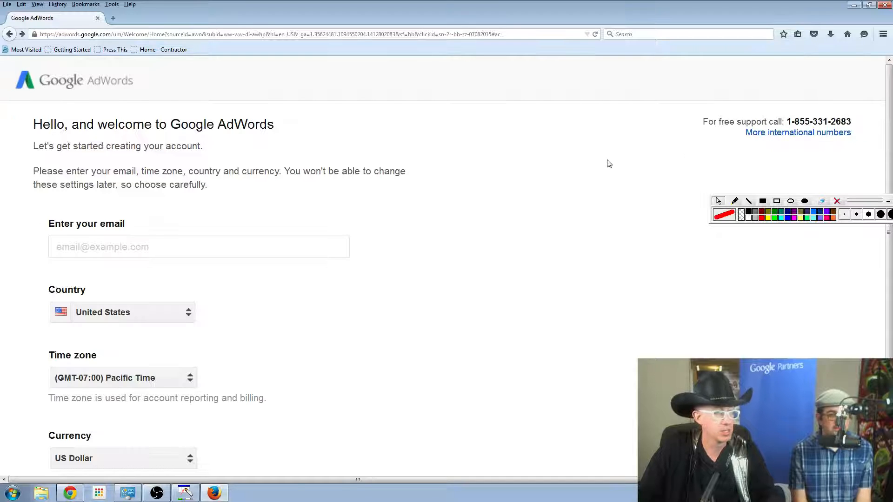
pyautogui.hotkey('ctrl', '+')
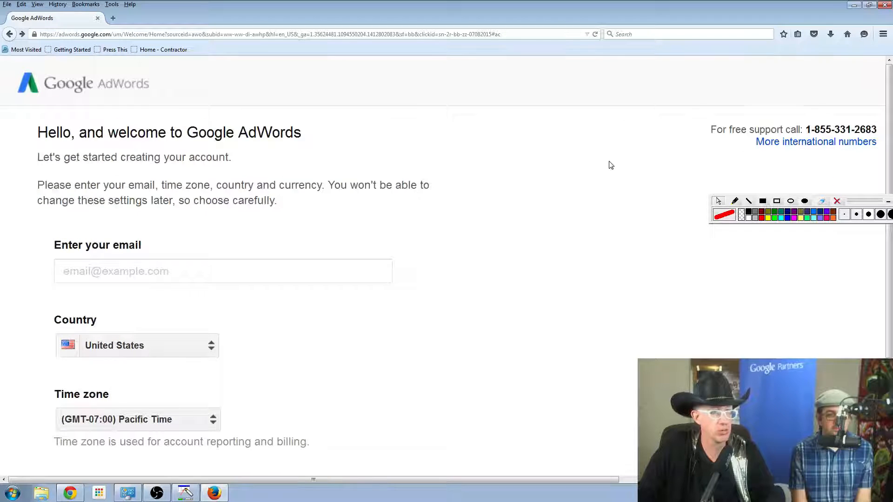
pyautogui.scroll(-4, 609, 166)
pyautogui.scroll(1, 608, 166)
pyautogui.hotkey('ctrl', '-')
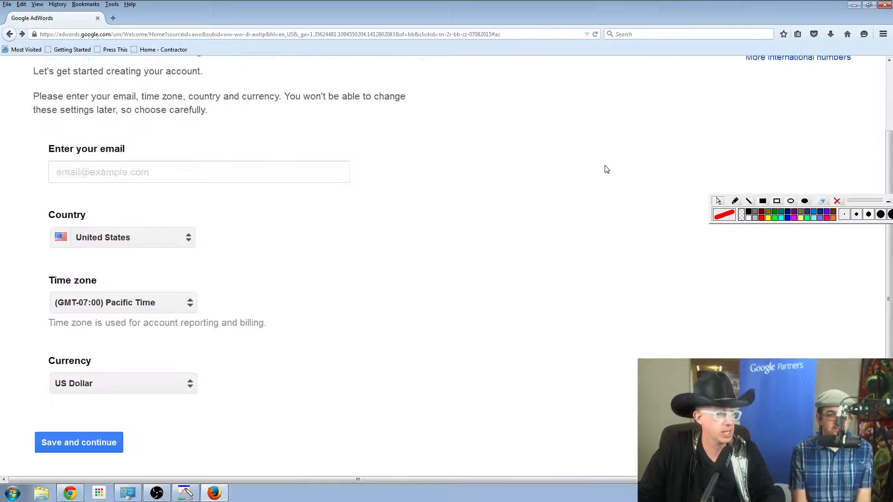
pyautogui.click(9, 35)
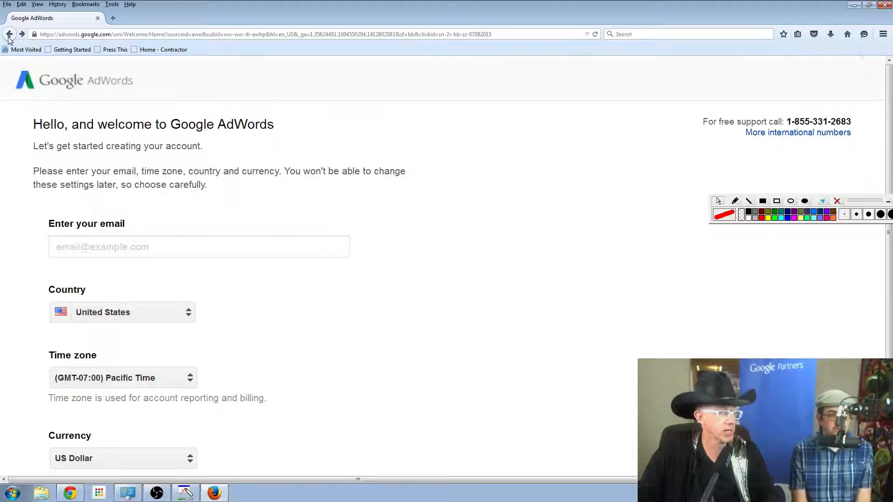
pyautogui.click(9, 35)
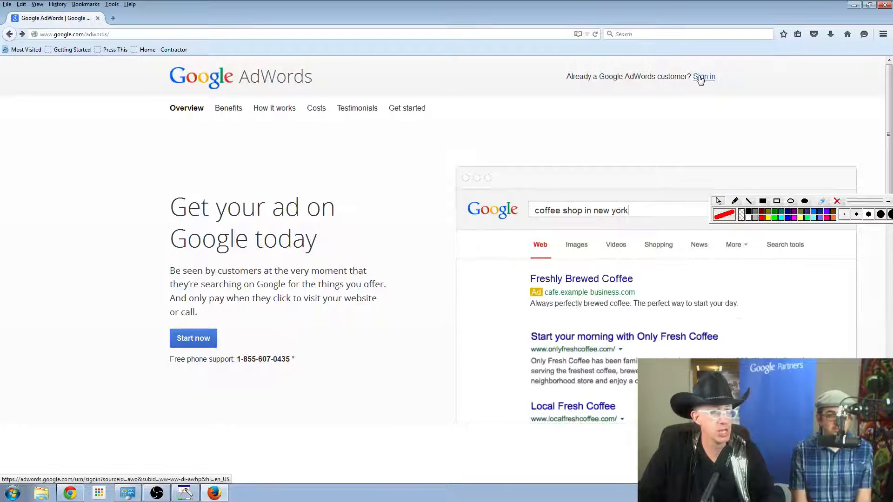
# Sign in to AdWords as an existing customer, choosing the second listed Google account and using its prefilled password.
pyautogui.click(701, 77)
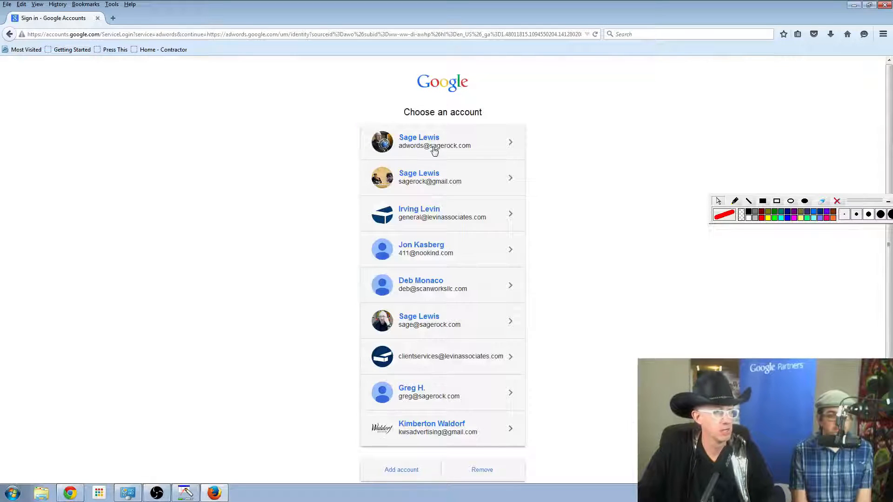
pyautogui.click(428, 181)
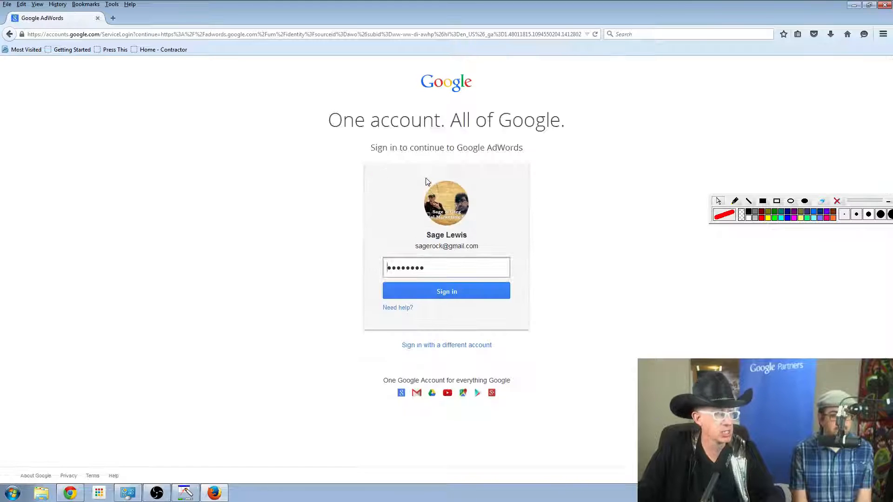
pyautogui.click(450, 291)
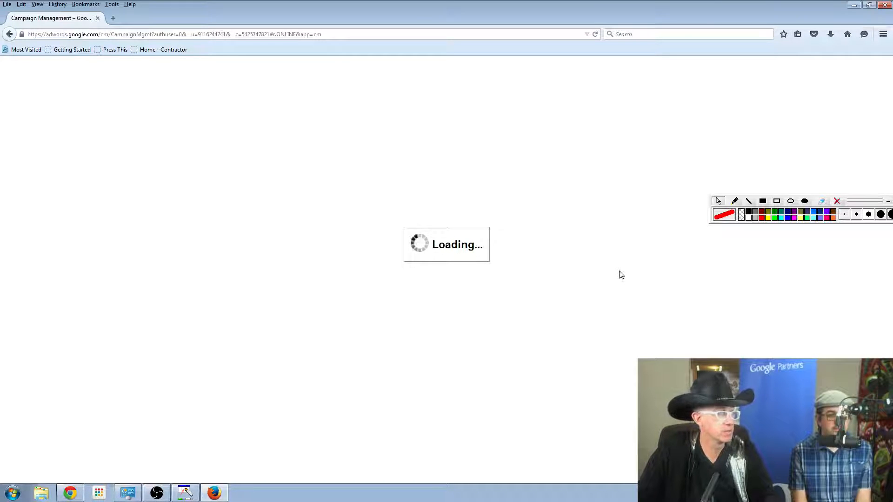
# Move the drawing toolbar off the window controls and close Firefox to return to the AdWords accounts list in Chrome.
pyautogui.moveTo(873, 202); pyautogui.dragTo(786, 16)
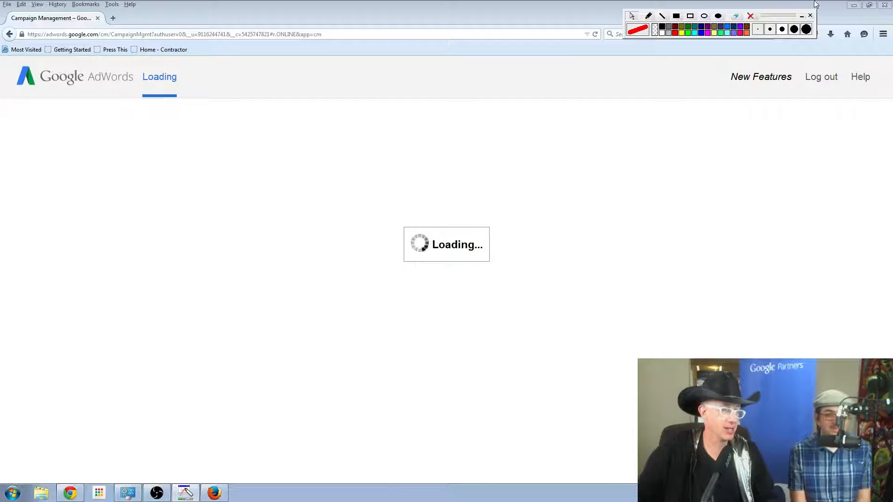
pyautogui.click(887, 9)
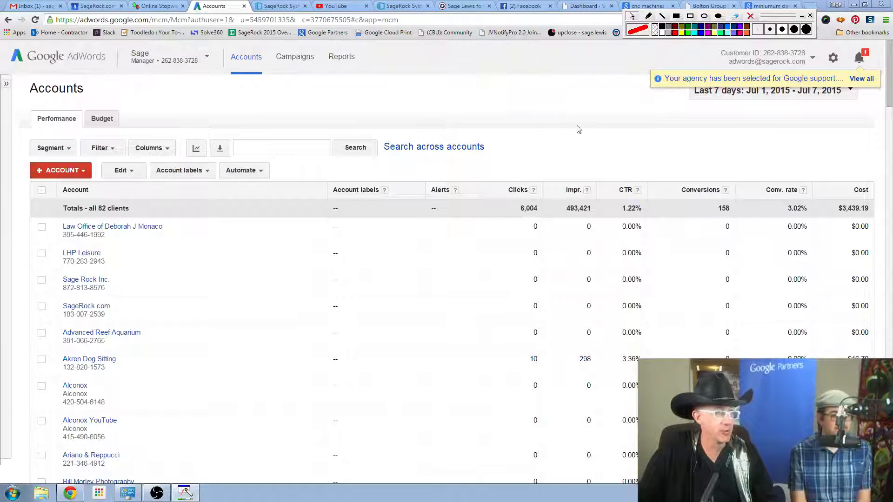
# Open the Akron Dog Sitting client account from the manager's account list to show its campaigns.
pyautogui.click(170, 63)
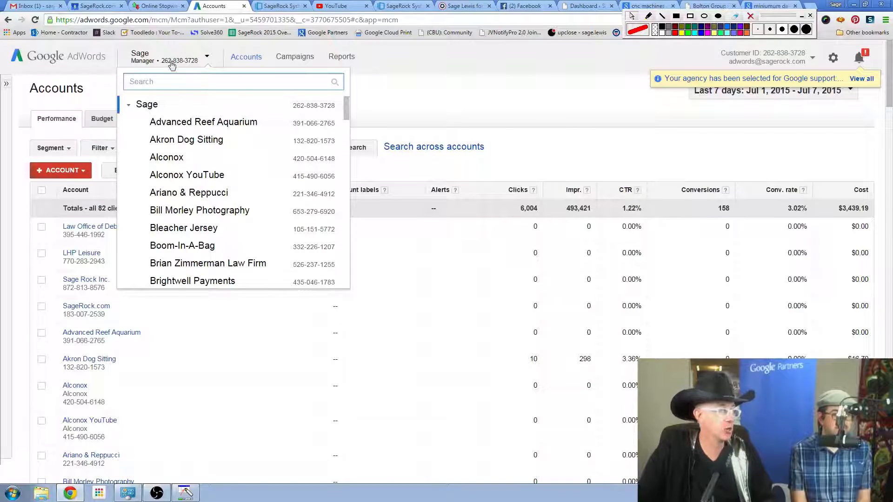
pyautogui.click(245, 141)
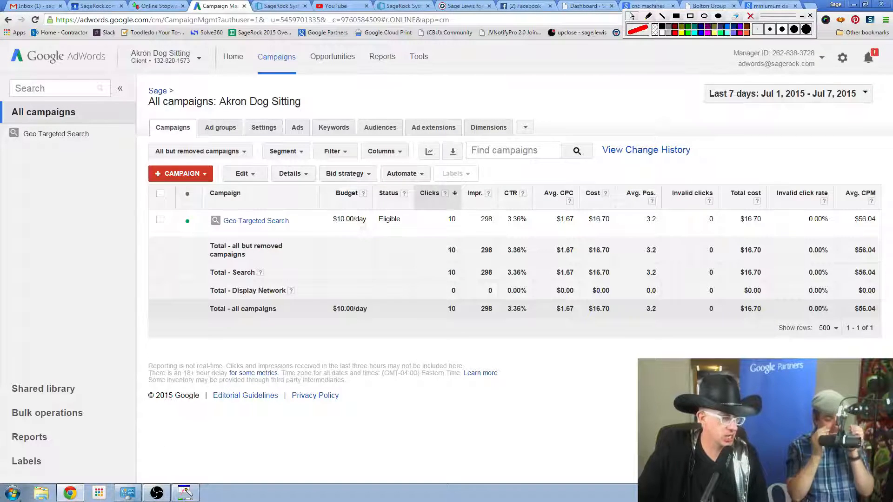
# Open a blank Notepad document and move its window over the campaigns table.
pyautogui.click(13, 493)
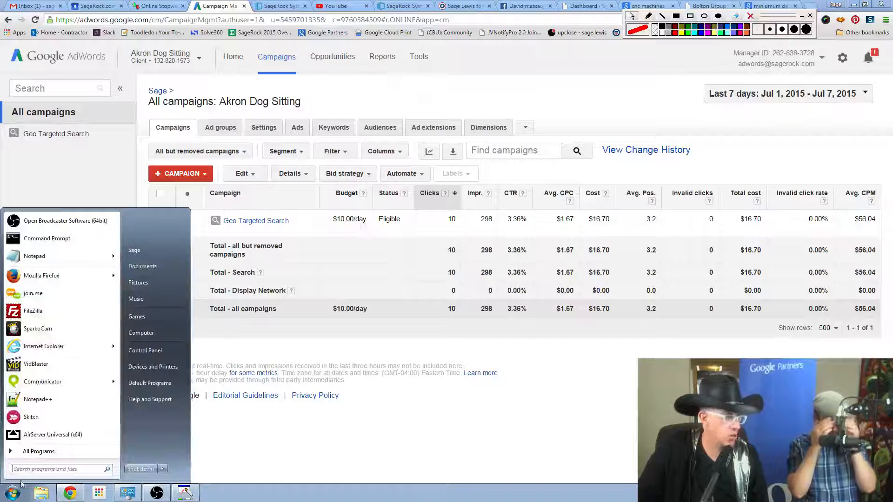
pyautogui.click(32, 257)
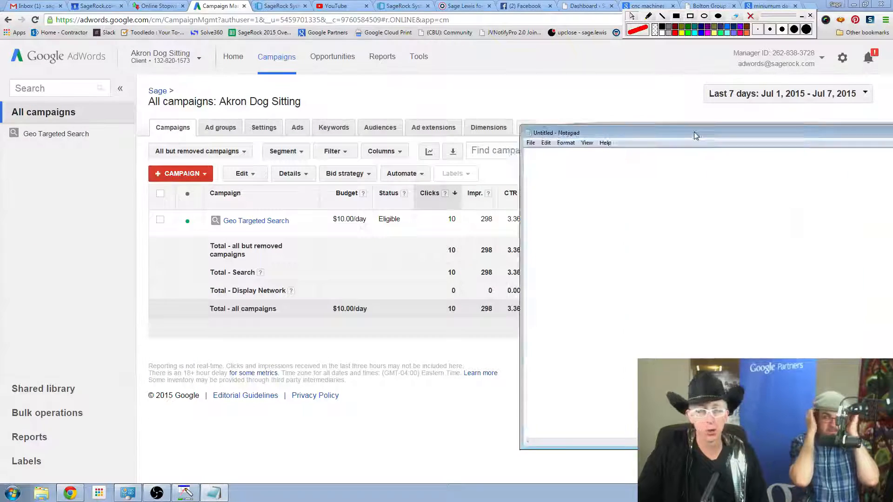
pyautogui.moveTo(696, 133); pyautogui.dragTo(313, 88)
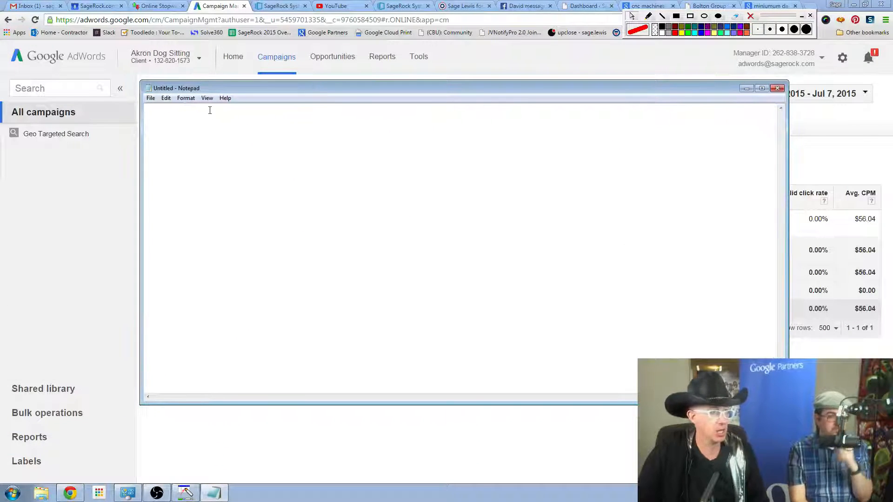
# Set the Notepad font size to 36, keeping the Arial Narrow font.
pyautogui.click(186, 98)
pyautogui.click(197, 119)
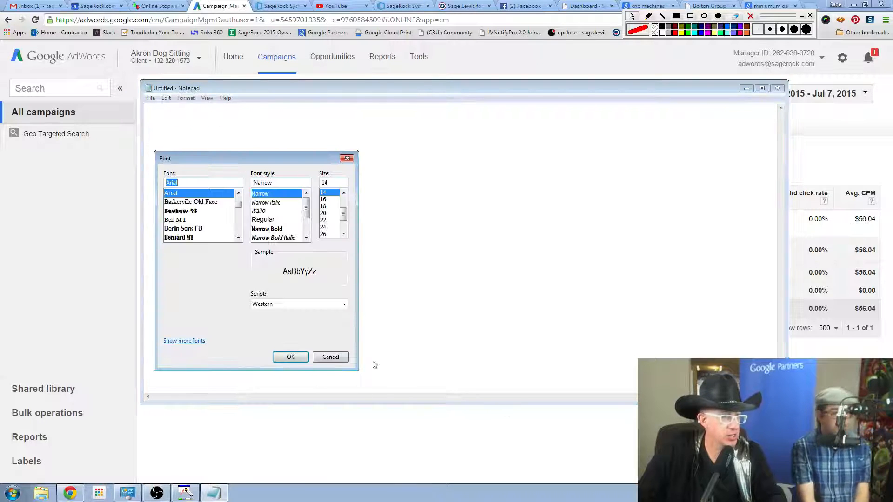
pyautogui.click(345, 231)
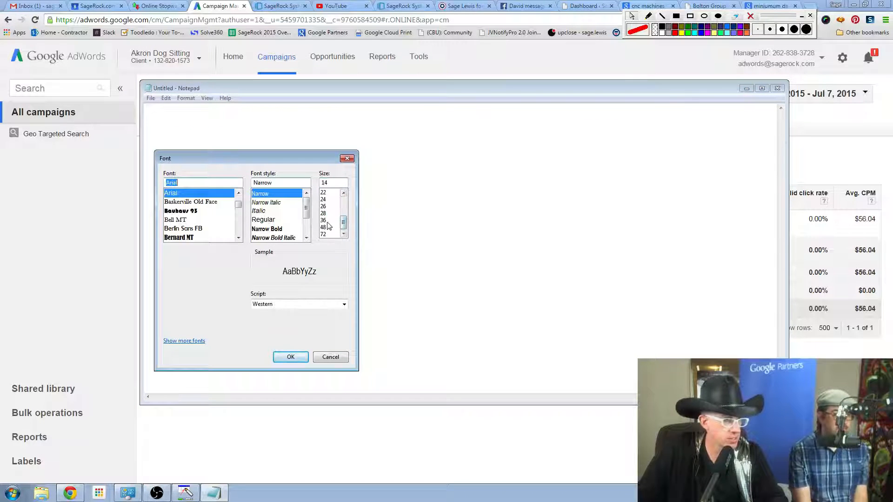
pyautogui.click(325, 219)
pyautogui.click(290, 356)
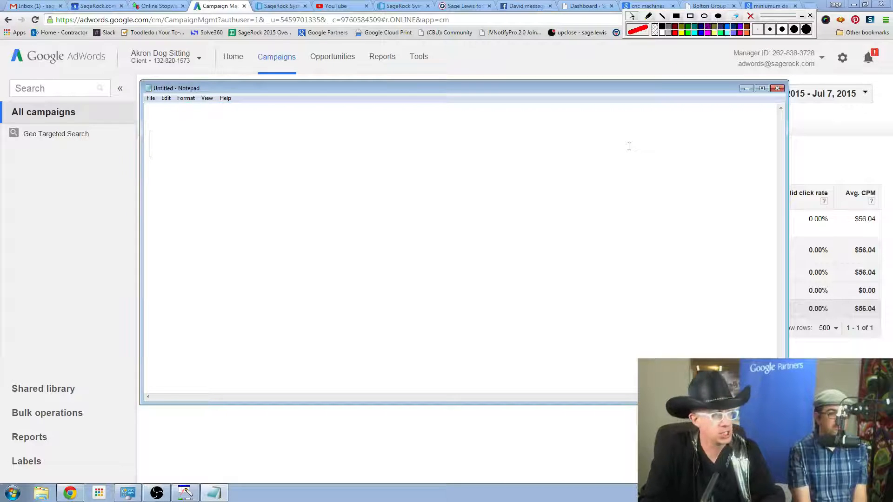
# Write the lines "Campaign" and "Ad Groups" in the note, each followed by a blank line.
pyautogui.write('C')
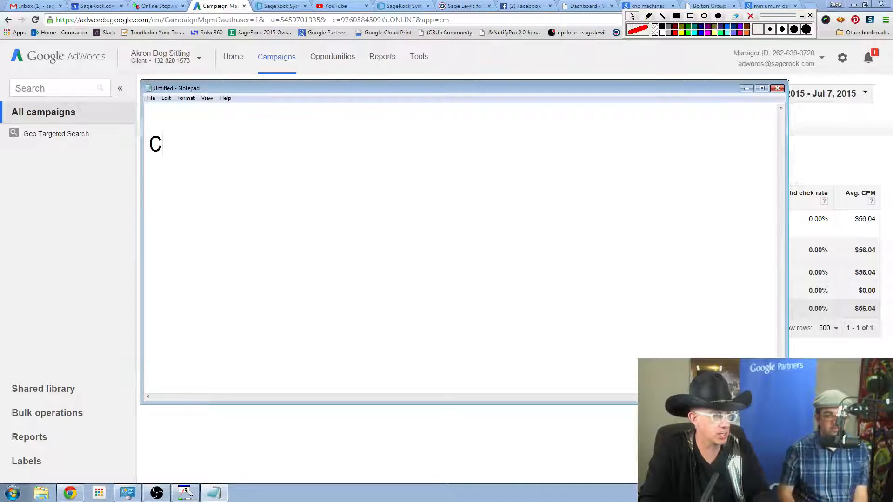
pyautogui.write('ampaign')
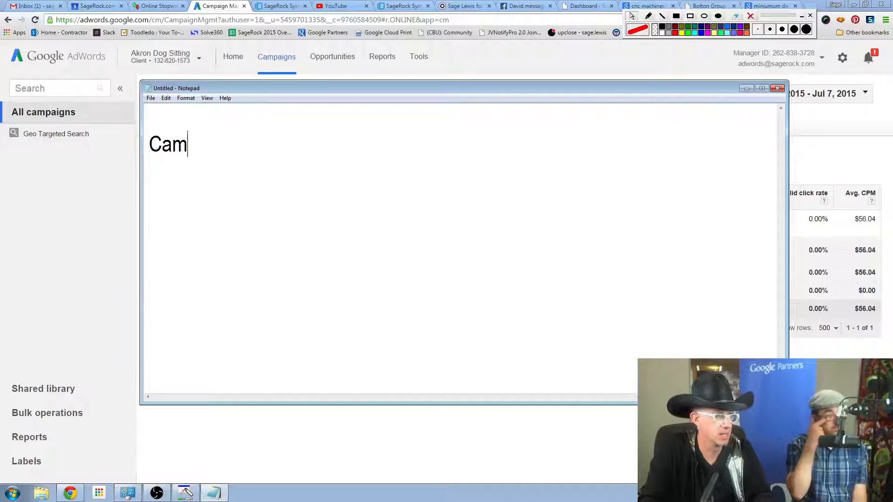
pyautogui.press('Return')
pyautogui.press('Return')
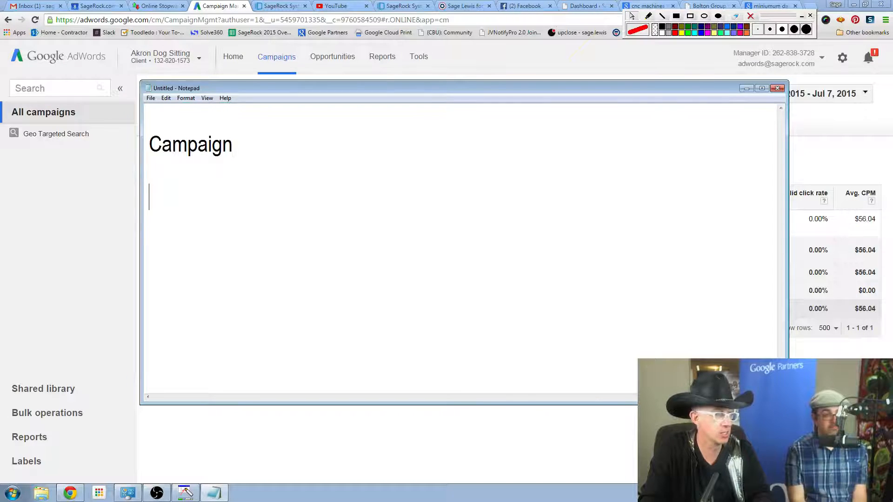
pyautogui.write('Ad ')
pyautogui.write('Grou')
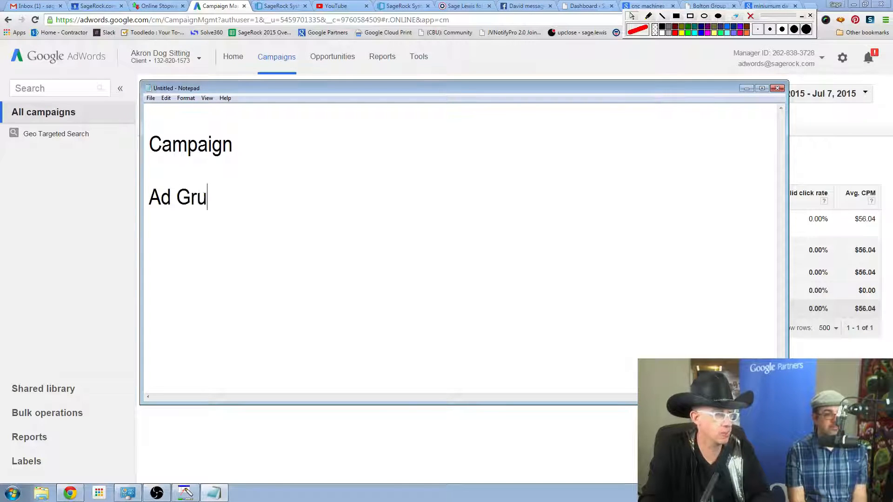
pyautogui.press('BackSpace')
pyautogui.press('BackSpace')
pyautogui.write('rous')
pyautogui.press('Return')
pyautogui.press('Return')
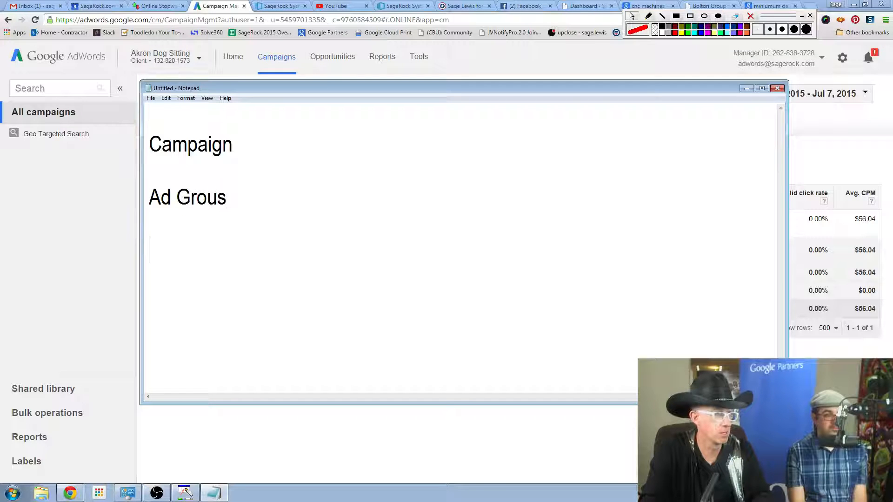
pyautogui.press('BackSpace')
pyautogui.press('BackSpace')
pyautogui.press('BackSpace')
pyautogui.write('ps')
pyautogui.press('Return')
pyautogui.press('Return')
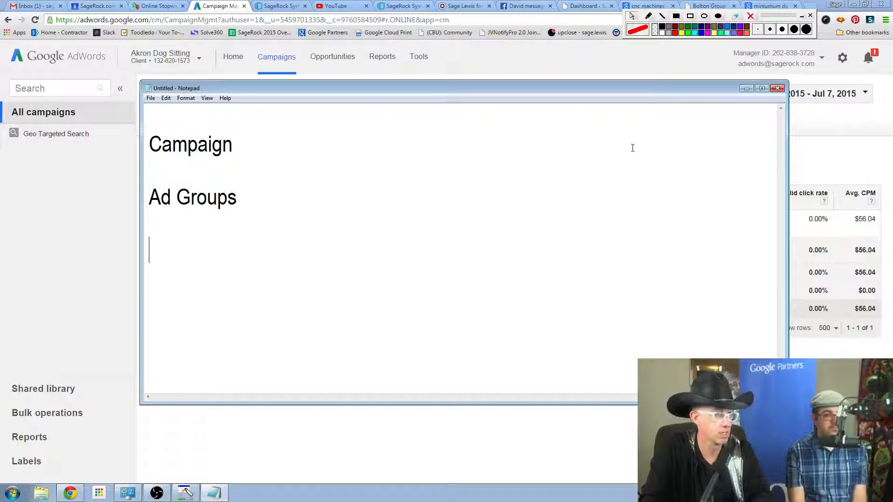
# Add the lines "Ads" and "Keywords" below Ad Groups, separated by a blank line.
pyautogui.write('Ads')
pyautogui.press('Return')
pyautogui.press('Return')
pyautogui.write('Ky')
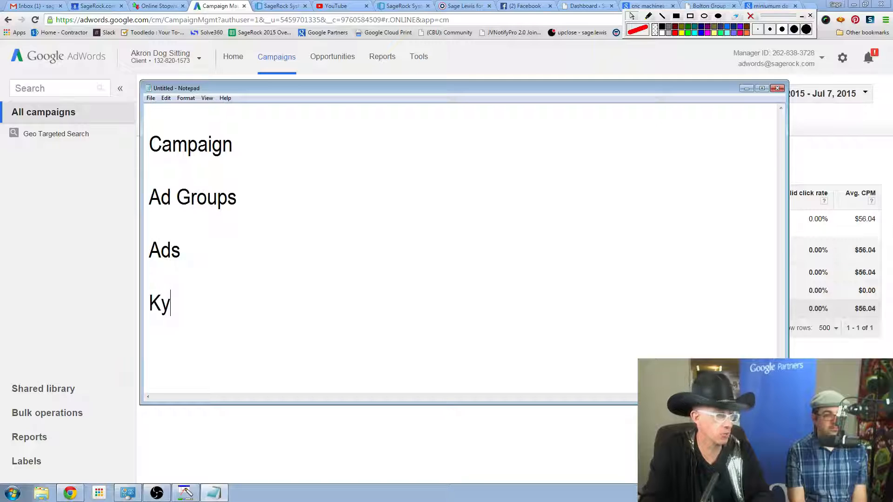
pyautogui.press('BackSpace')
pyautogui.write('y')
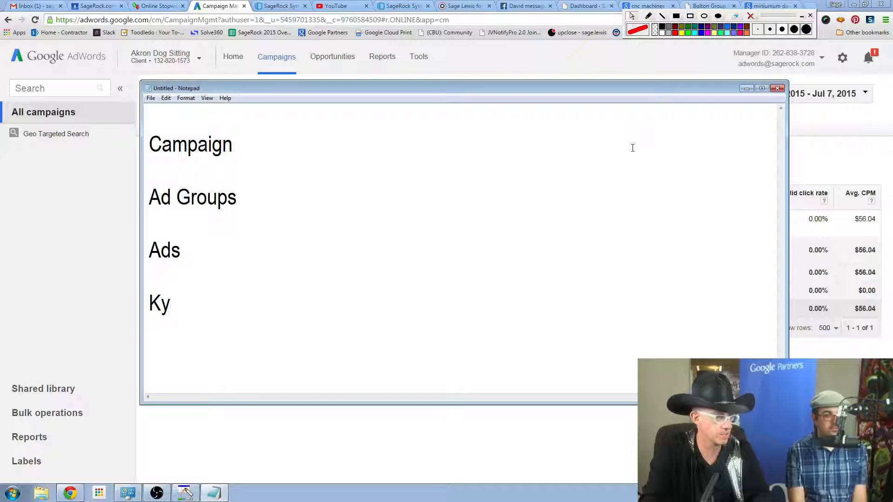
pyautogui.press('BackSpace')
pyautogui.write('eywords')
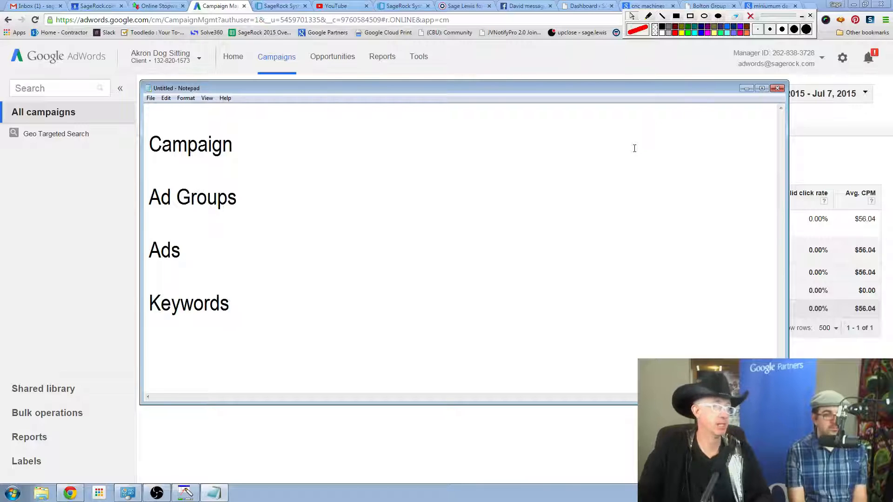
# Draw red freehand arrows with the screen pen pointing at the words Campaign and Ad Groups.
pyautogui.click(649, 17)
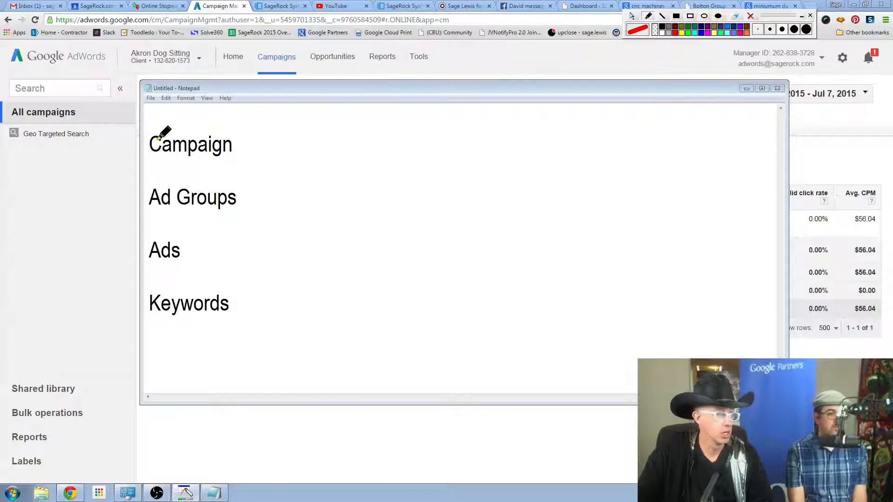
pyautogui.moveTo(374, 136)
pyautogui.mouseDown()
pyautogui.moveTo(240, 150)
pyautogui.moveTo(248, 145)
pyautogui.moveTo(264, 164)
pyautogui.mouseUp()
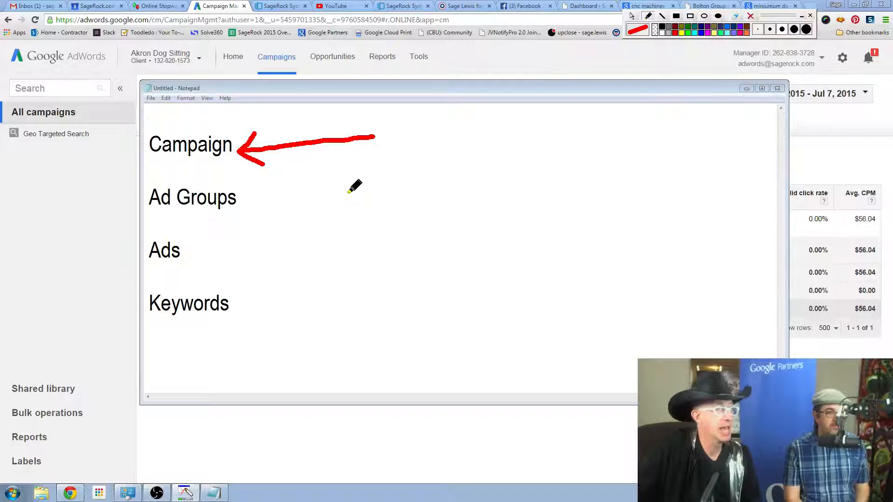
pyautogui.moveTo(449, 186)
pyautogui.mouseDown()
pyautogui.moveTo(260, 205)
pyautogui.moveTo(279, 189)
pyautogui.moveTo(253, 219)
pyautogui.moveTo(292, 234)
pyautogui.mouseUp()
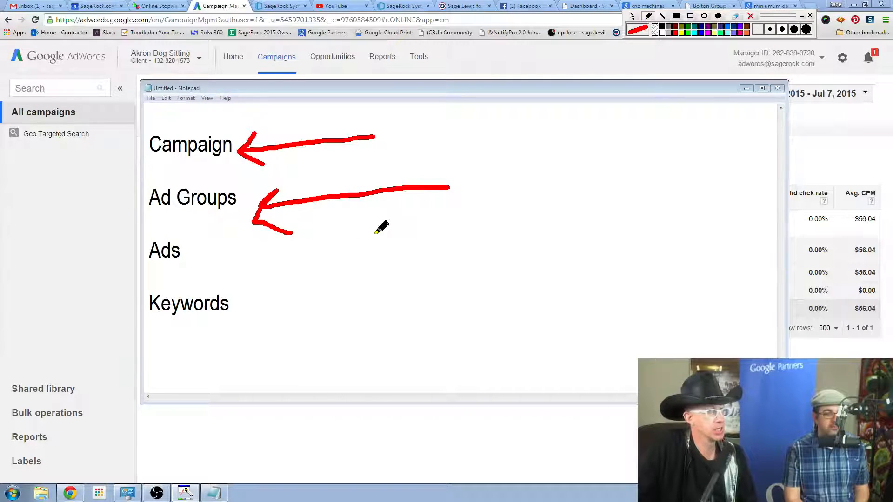
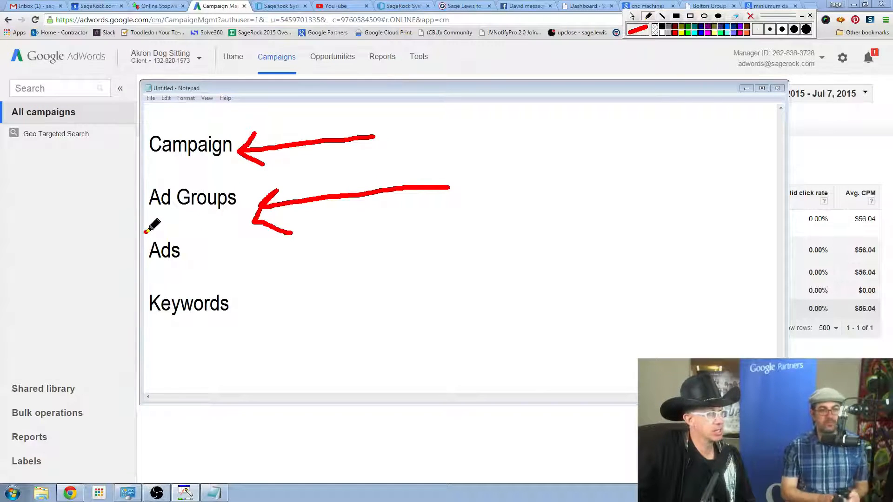
# Draw a red outline around Ads and Keywords, plus an arrow pointing up toward Ad Groups.
pyautogui.moveTo(145, 232)
pyautogui.mouseDown()
pyautogui.moveTo(148, 291)
pyautogui.moveTo(209, 325)
pyautogui.moveTo(247, 259)
pyautogui.moveTo(199, 233)
pyautogui.moveTo(158, 228)
pyautogui.mouseUp()
pyautogui.moveTo(371, 285)
pyautogui.mouseDown()
pyautogui.moveTo(270, 234)
pyautogui.moveTo(291, 232)
pyautogui.moveTo(272, 255)
pyautogui.mouseUp()
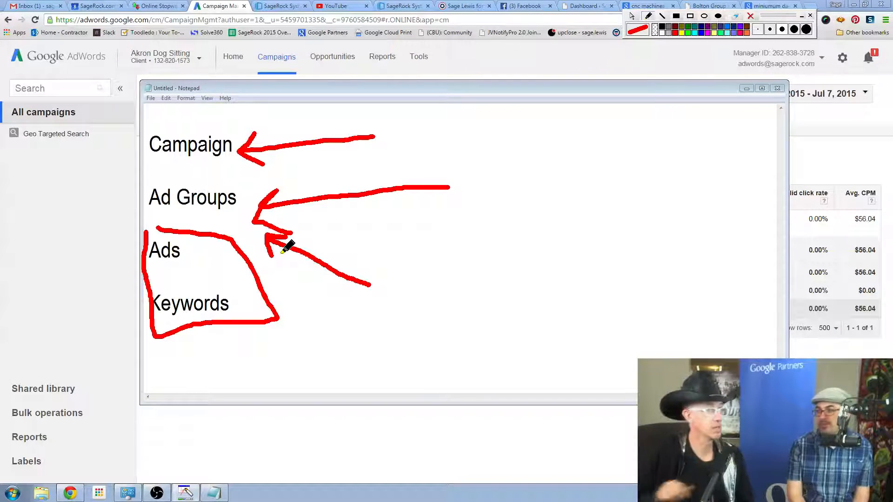
# Return to the AdWords campaigns page and erase all the red screen drawings.
pyautogui.click(632, 17)
pyautogui.click(595, 61)
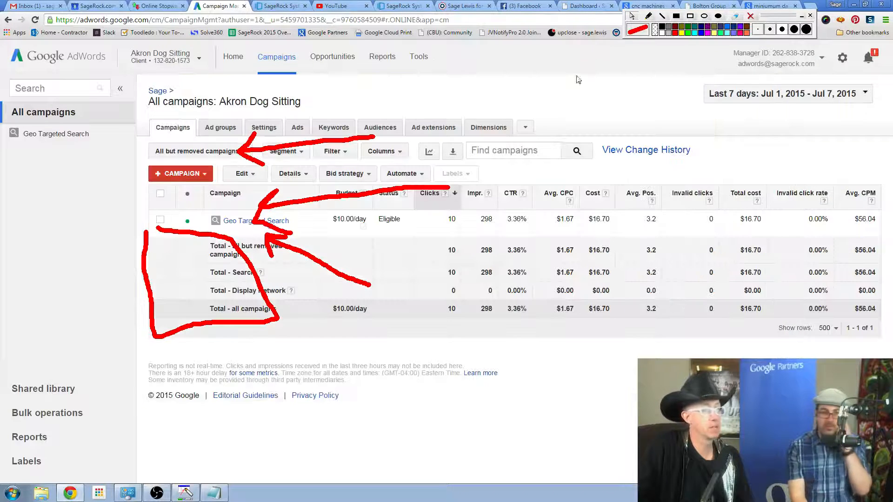
pyautogui.click(749, 17)
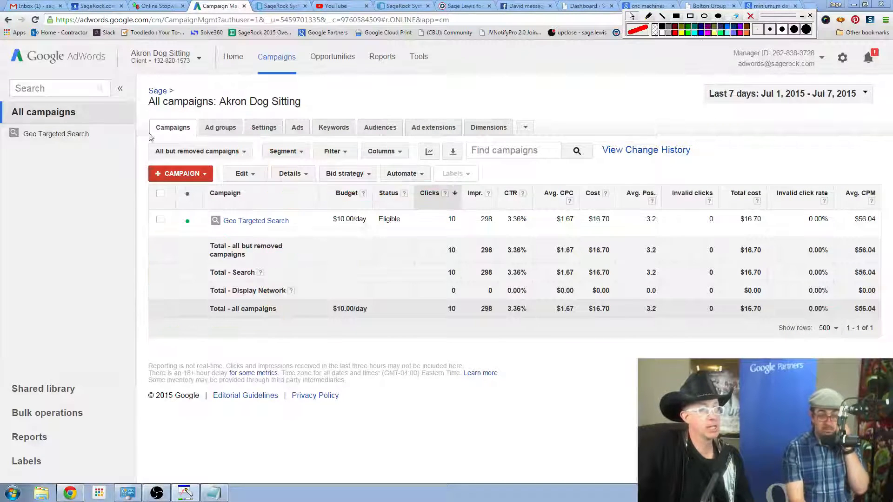
# Enlarge the page and open the list of campaign types for a new campaign.
pyautogui.click(188, 175)
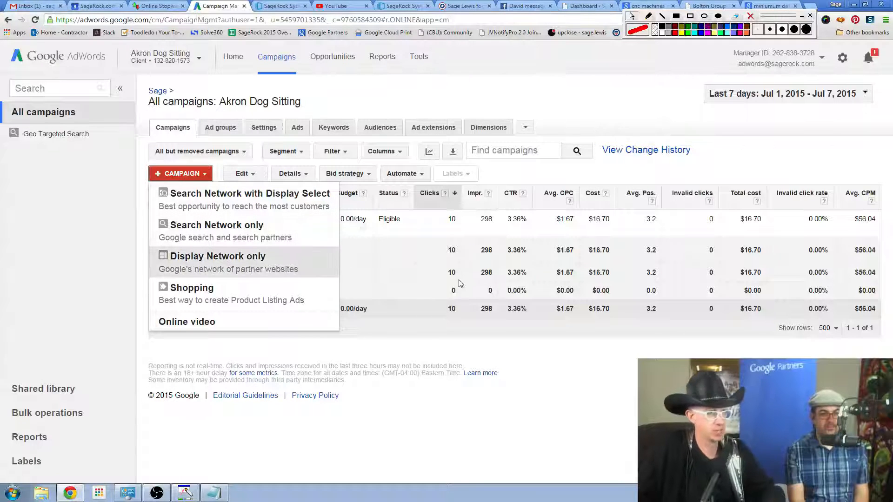
pyautogui.scroll(3, 438, 345)
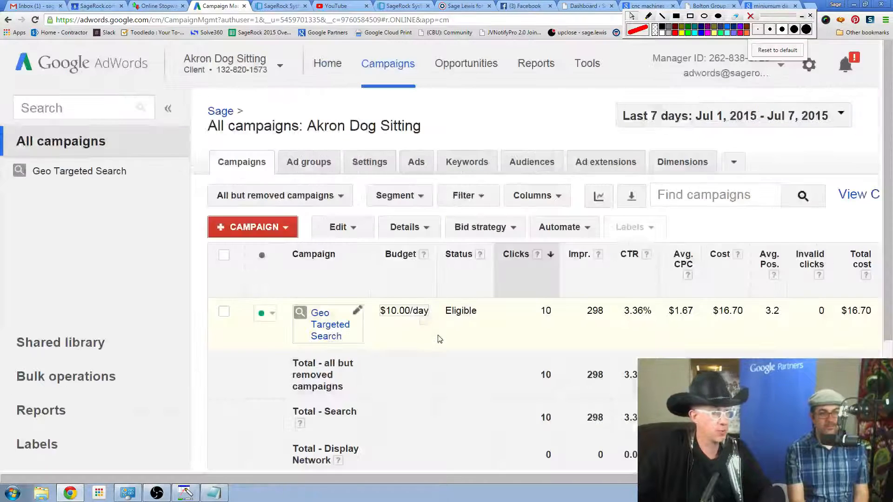
pyautogui.click(285, 227)
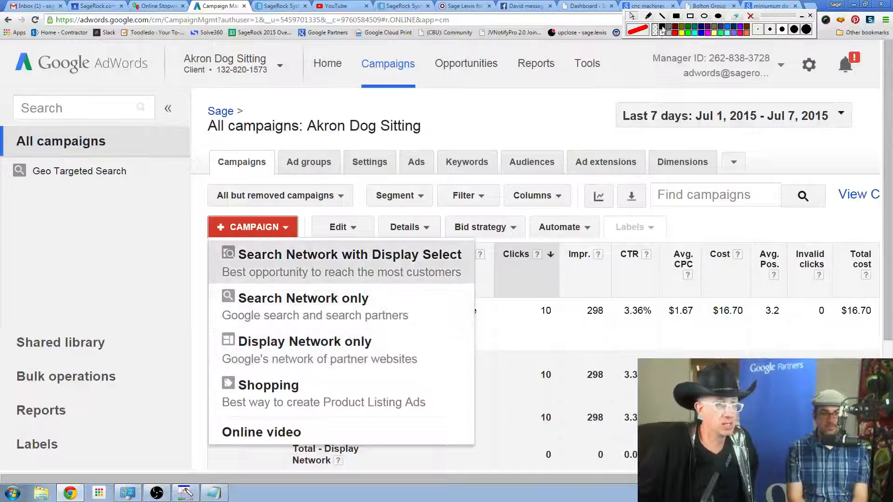
# Mark "partner websites" and the Search Network with Display Select option in red, underline "most", and clear the marks.
pyautogui.click(662, 28)
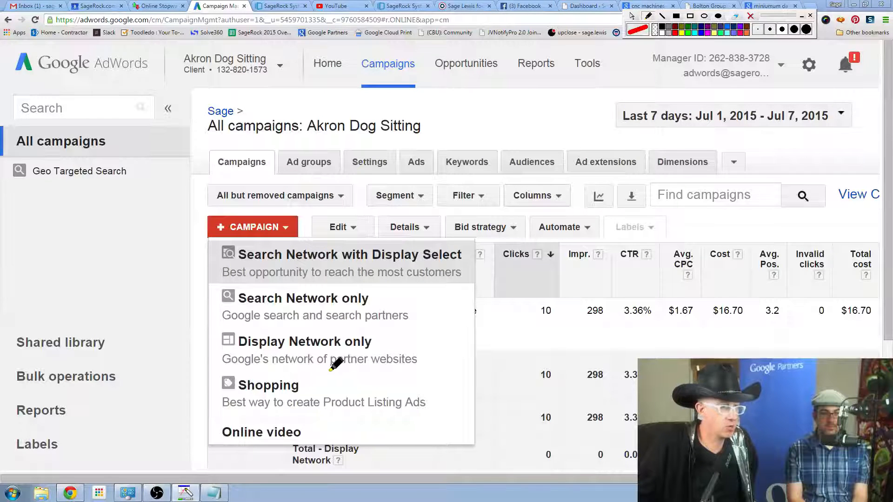
pyautogui.moveTo(329, 371); pyautogui.dragTo(417, 370)
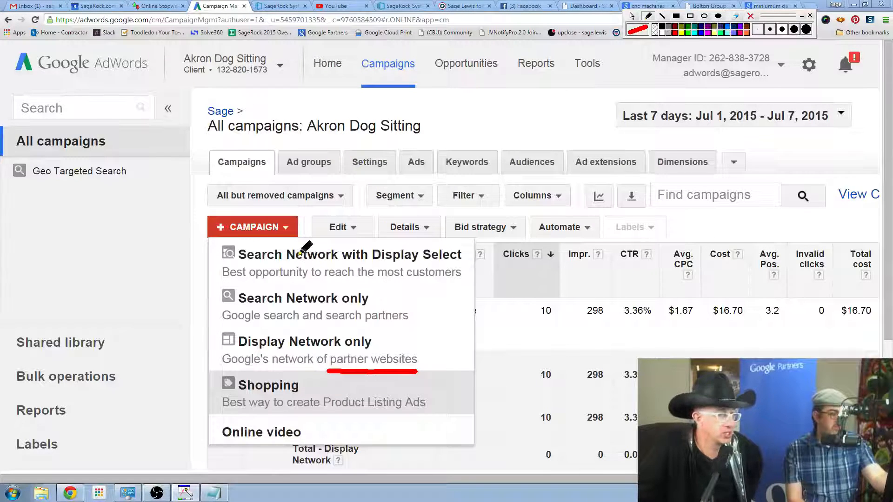
pyautogui.moveTo(213, 241)
pyautogui.mouseDown()
pyautogui.moveTo(215, 283)
pyautogui.moveTo(459, 285)
pyautogui.moveTo(470, 277)
pyautogui.moveTo(471, 243)
pyautogui.moveTo(218, 238)
pyautogui.mouseUp()
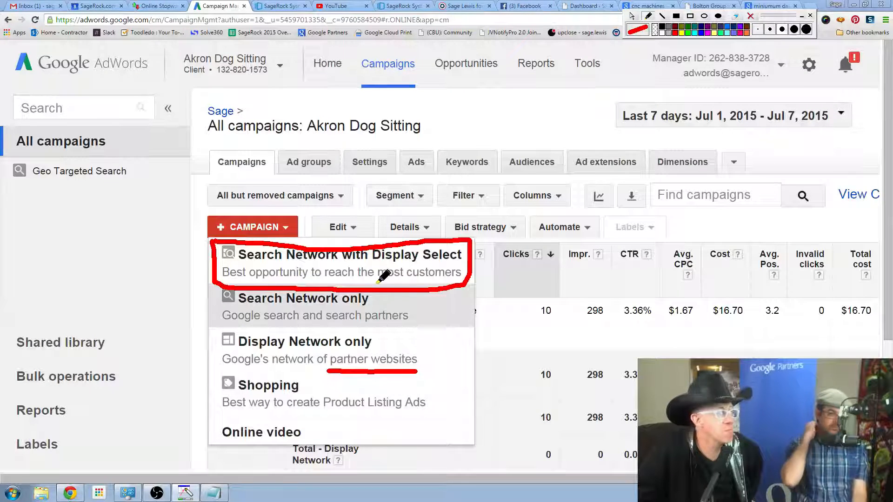
pyautogui.moveTo(377, 281); pyautogui.dragTo(408, 278)
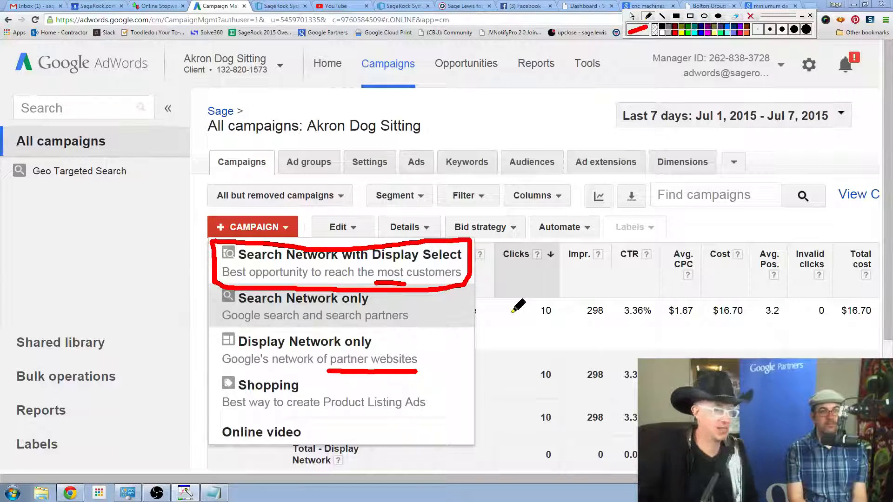
pyautogui.click(750, 16)
pyautogui.click(632, 17)
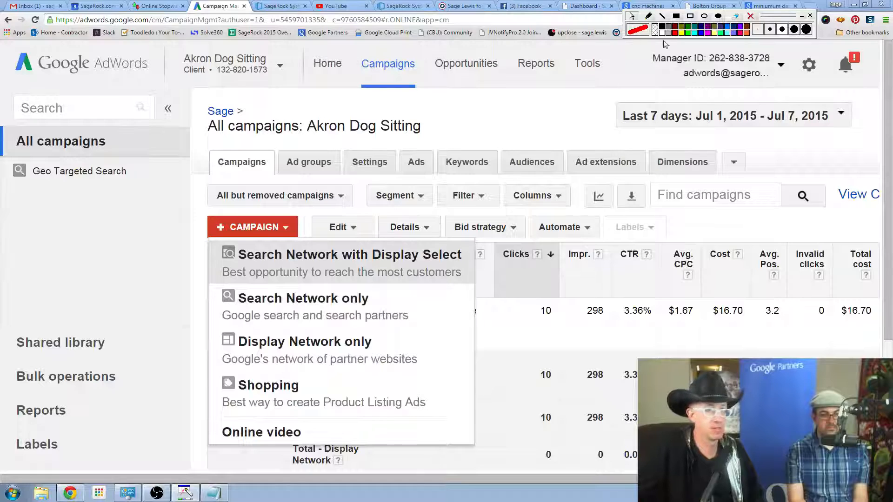
# Search Google for the presenter's own name in a new browser tab and reload the results.
pyautogui.hotkey('ctrl', 't')
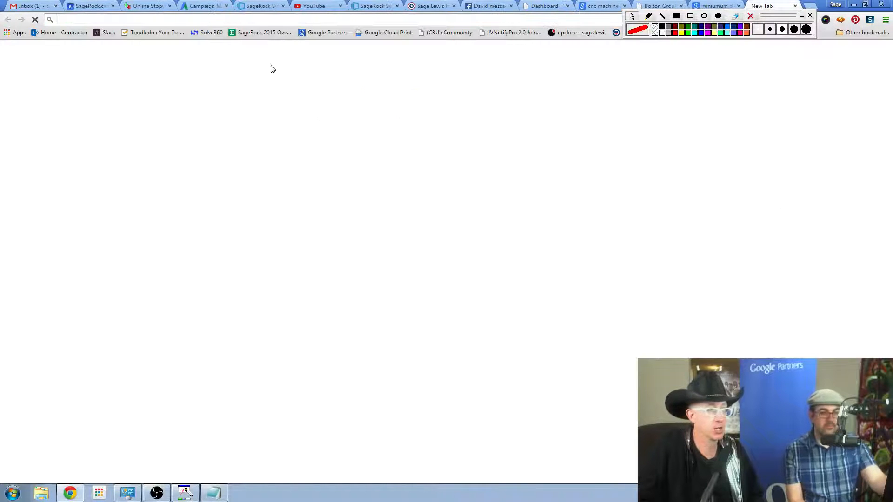
pyautogui.click(286, 286)
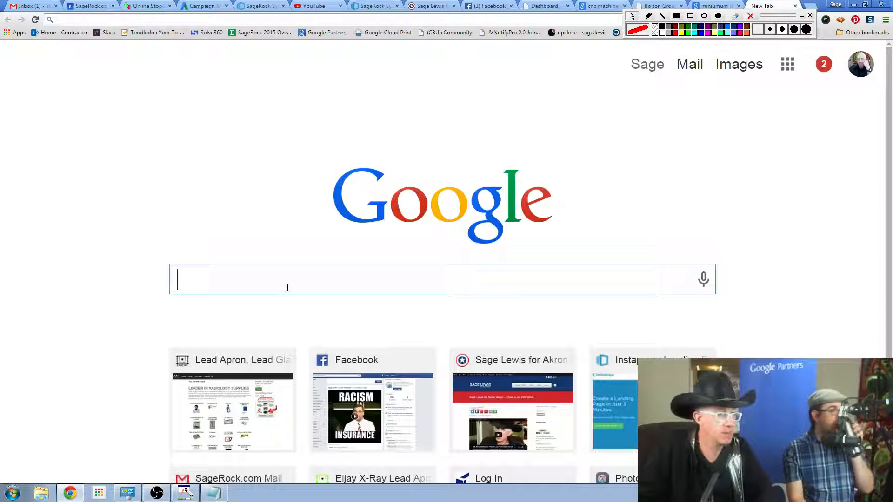
pyautogui.write('sage lewi')
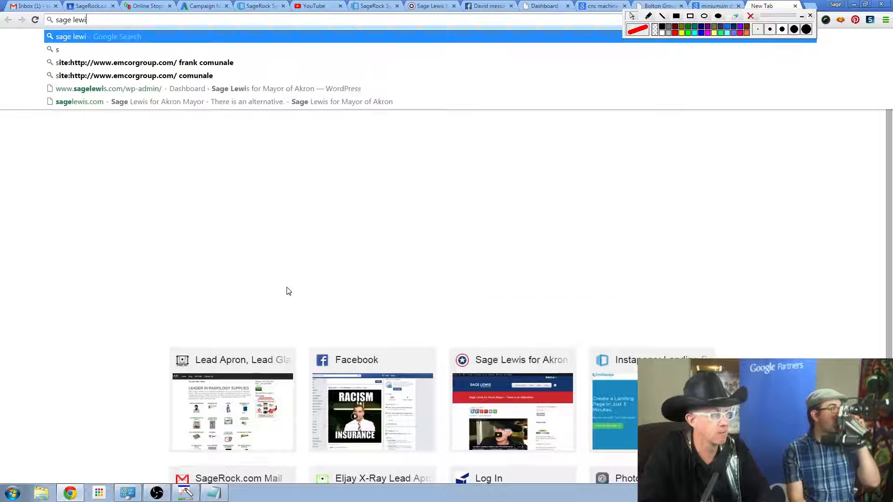
pyautogui.write('s')
pyautogui.press('Return')
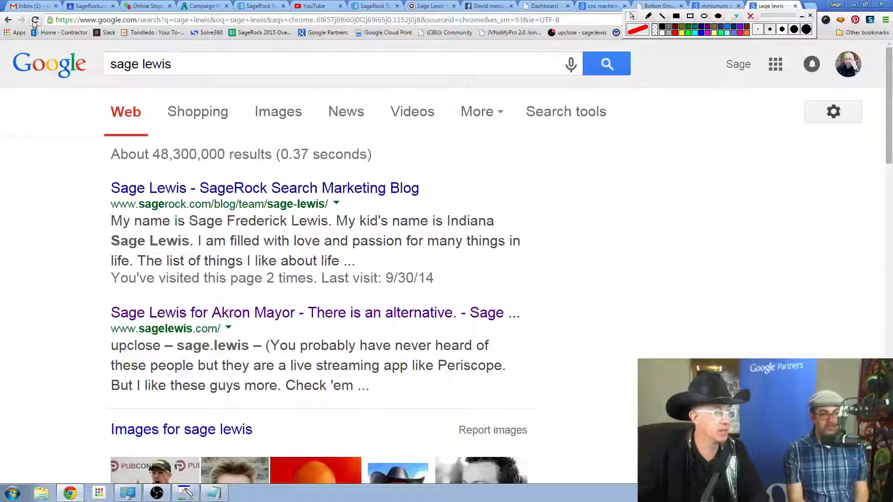
pyautogui.click(35, 20)
# Search Google for the rival candidate's name plus "akron", and return to the previous results.
pyautogui.click(205, 67)
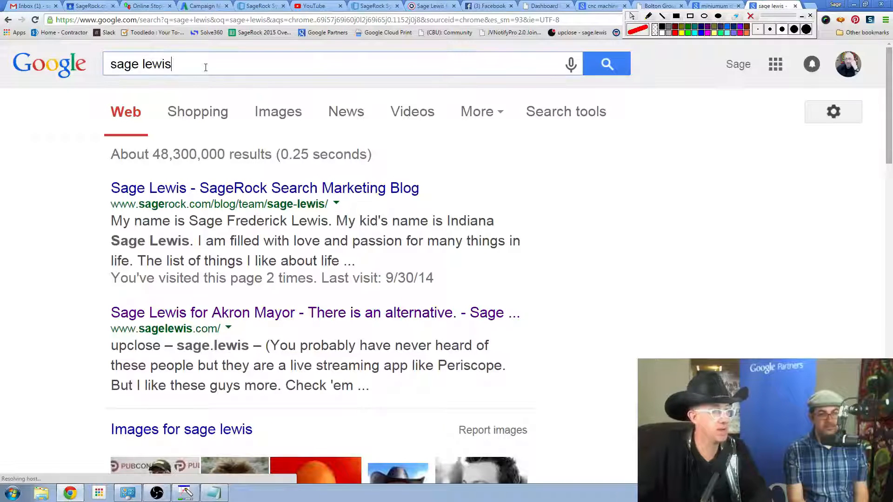
pyautogui.hotkey('ctrl', 'a')
pyautogui.write('dan ')
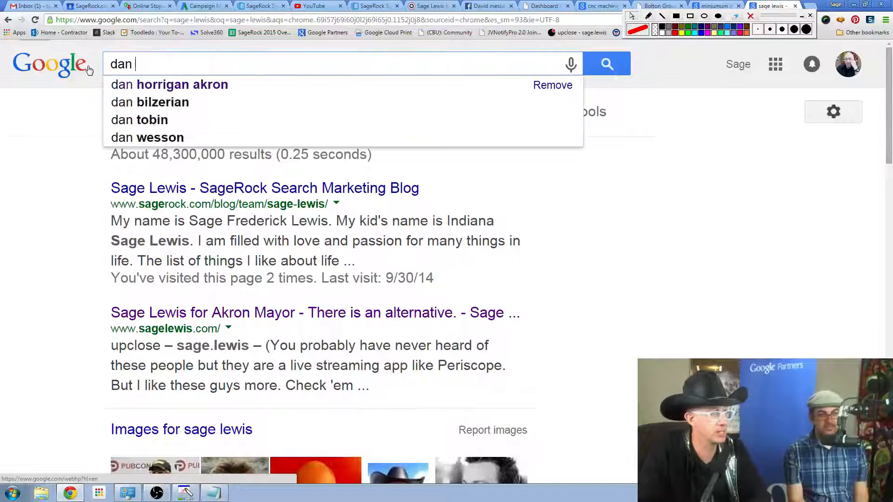
pyautogui.write('horrigan akron')
pyautogui.press('Return')
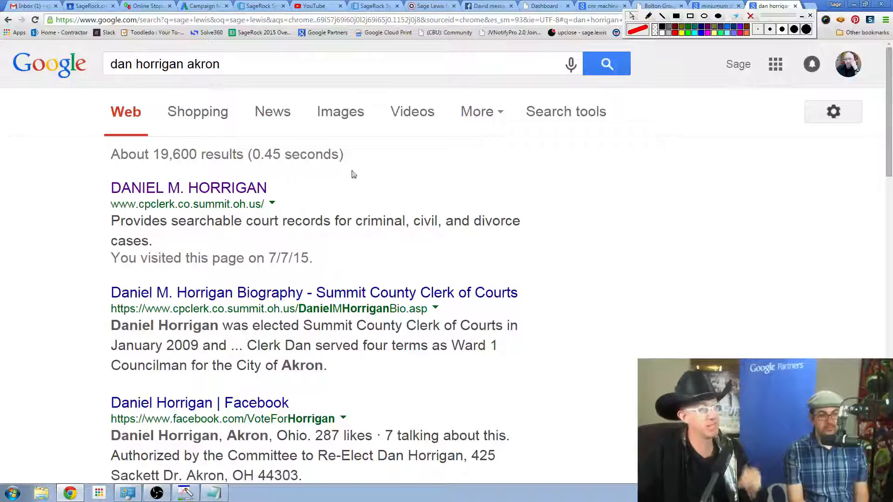
pyautogui.click(8, 19)
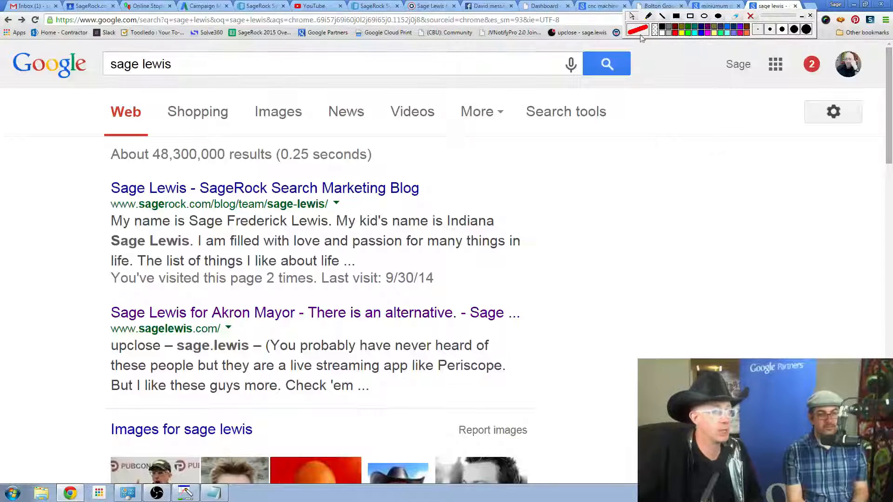
# Search Google for "akron dog sitting".
pyautogui.moveTo(367, 64); pyautogui.dragTo(24, 99)
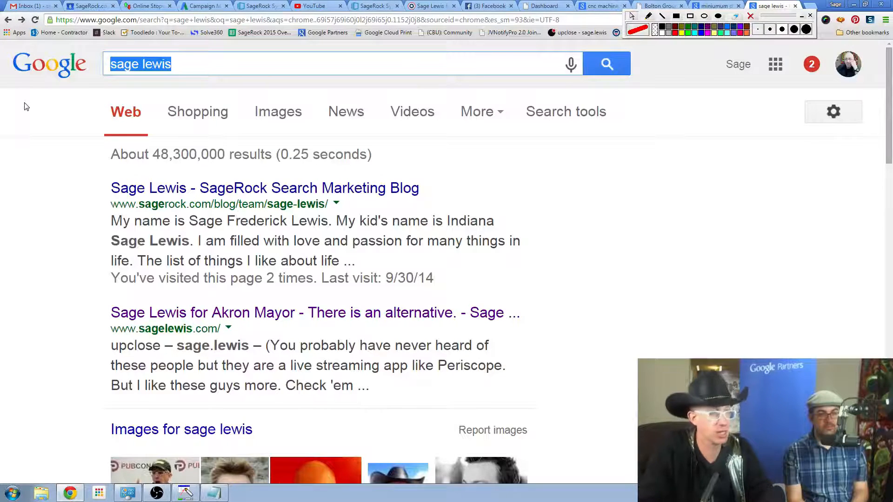
pyautogui.write('akron do')
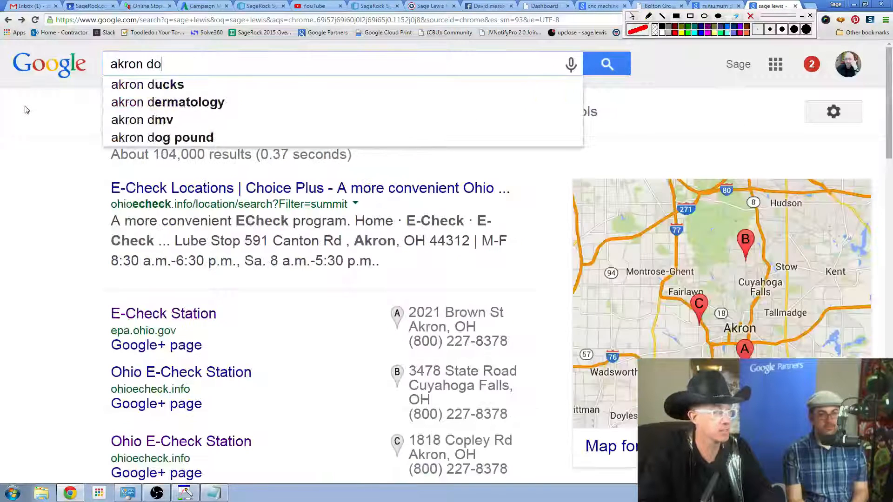
pyautogui.write('g sitting')
pyautogui.press('Return')
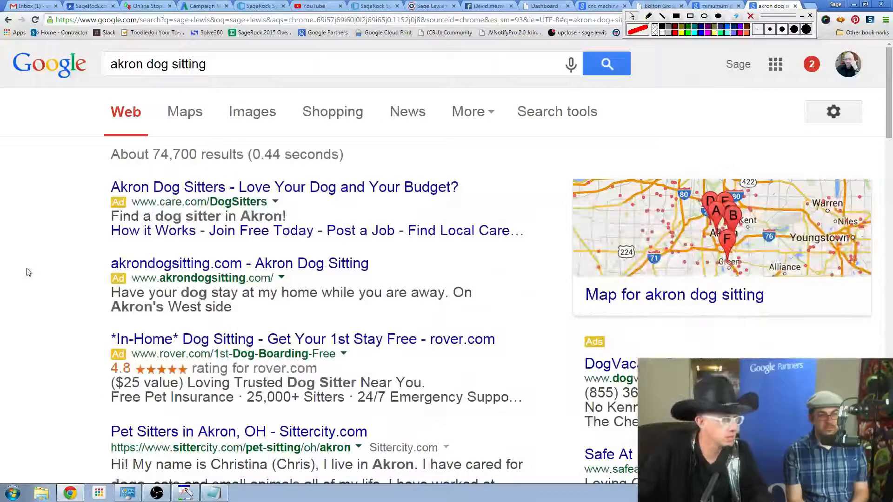
# Draw a red arrow pointing at the akrondogsitting.com ad in the search results, and erase it.
pyautogui.click(647, 18)
pyautogui.moveTo(45, 279)
pyautogui.mouseDown()
pyautogui.moveTo(115, 273)
pyautogui.moveTo(75, 252)
pyautogui.moveTo(103, 281)
pyautogui.moveTo(71, 301)
pyautogui.mouseUp()
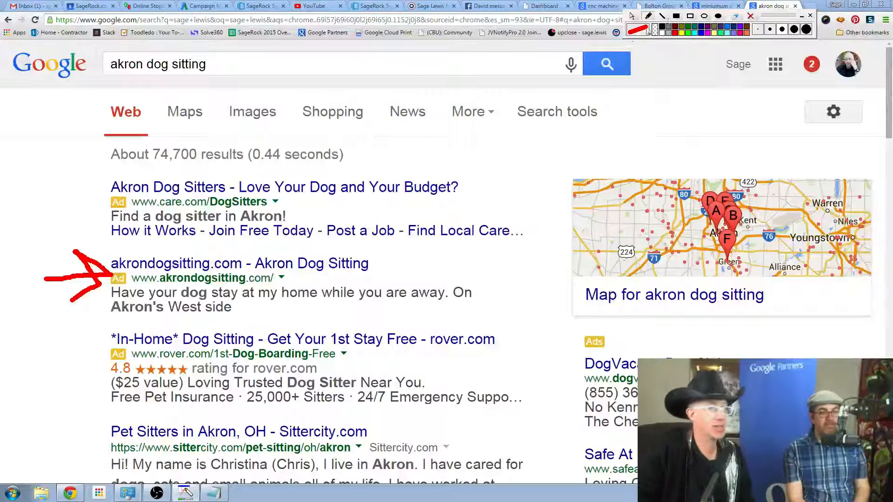
pyautogui.click(750, 17)
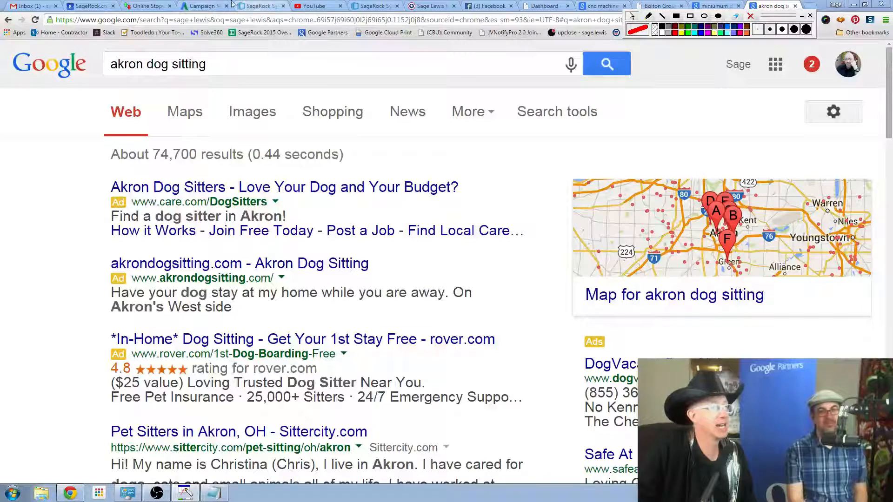
# Start a new Search Network only campaign in AdWords and set its type to All features.
pyautogui.click(202, 6)
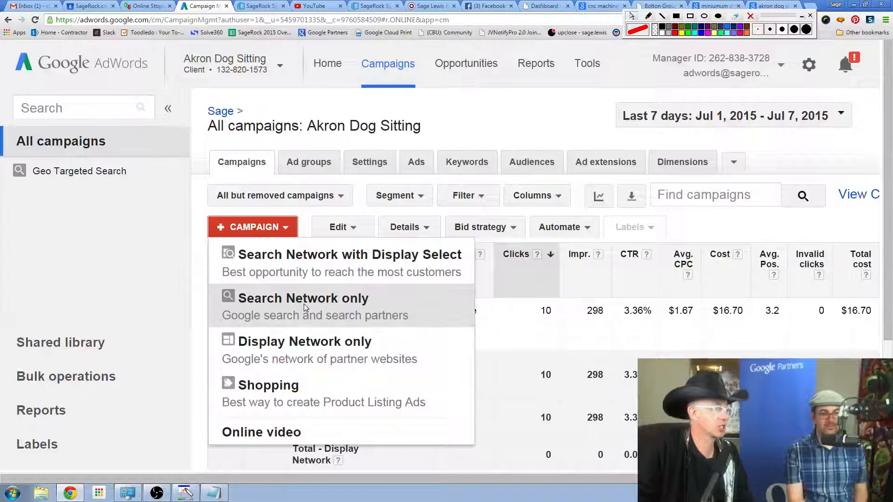
pyautogui.click(303, 303)
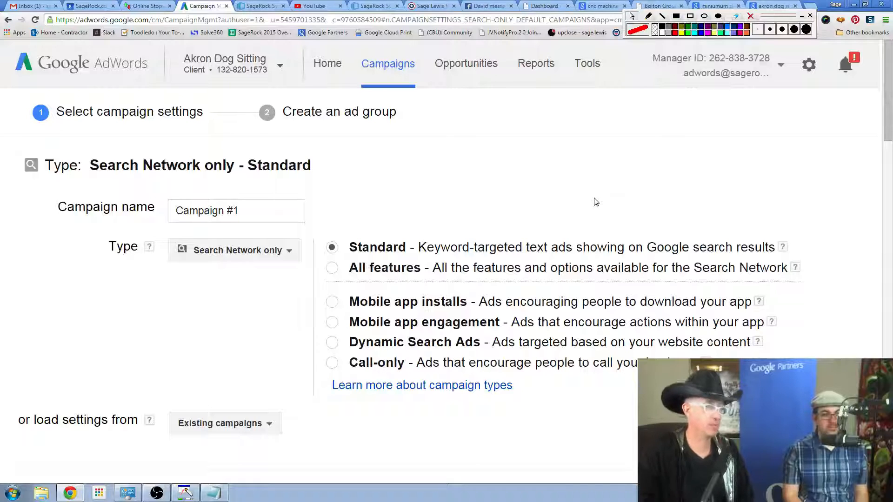
pyautogui.moveTo(251, 208); pyautogui.dragTo(166, 221)
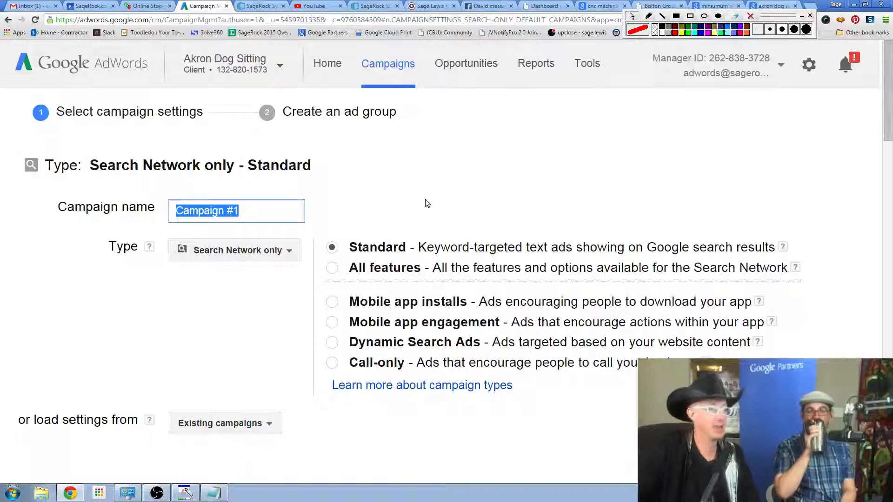
pyautogui.scroll(-1, 425, 203)
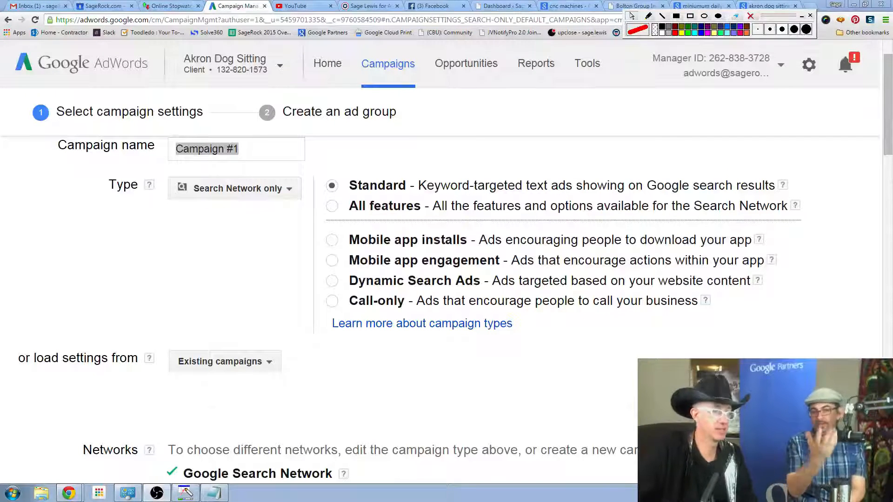
pyautogui.click(332, 207)
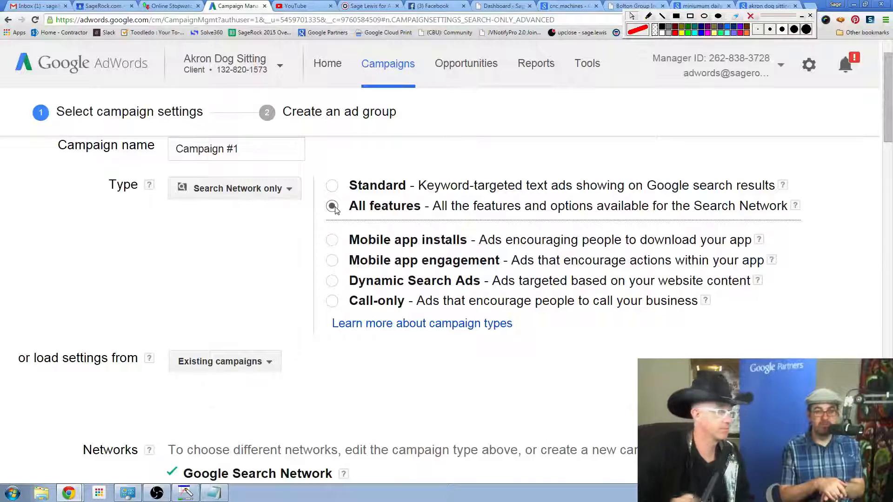
# View the list of existing campaigns whose settings can be loaded, and close it without choosing one.
pyautogui.scroll(-1, 367, 320)
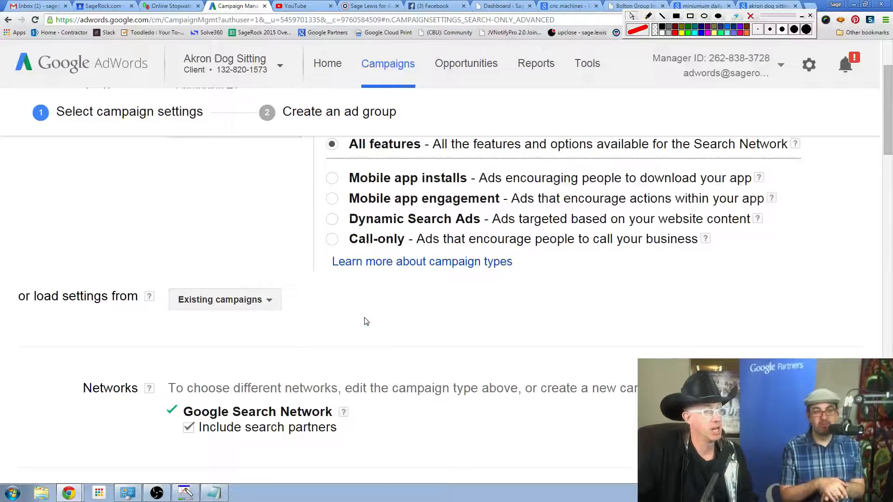
pyautogui.click(250, 298)
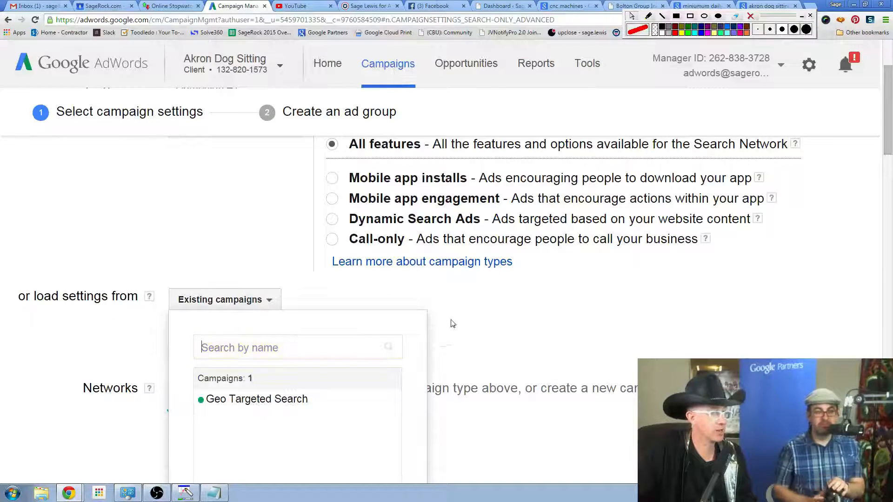
pyautogui.click(486, 317)
# Examine the Networks, Devices and Locations settings of the new campaign.
pyautogui.scroll(-2, 488, 317)
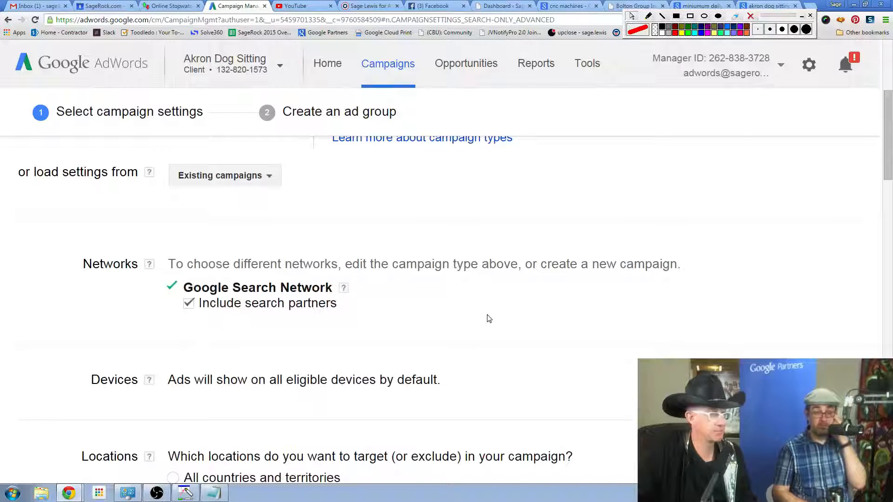
pyautogui.scroll(-1, 466, 305)
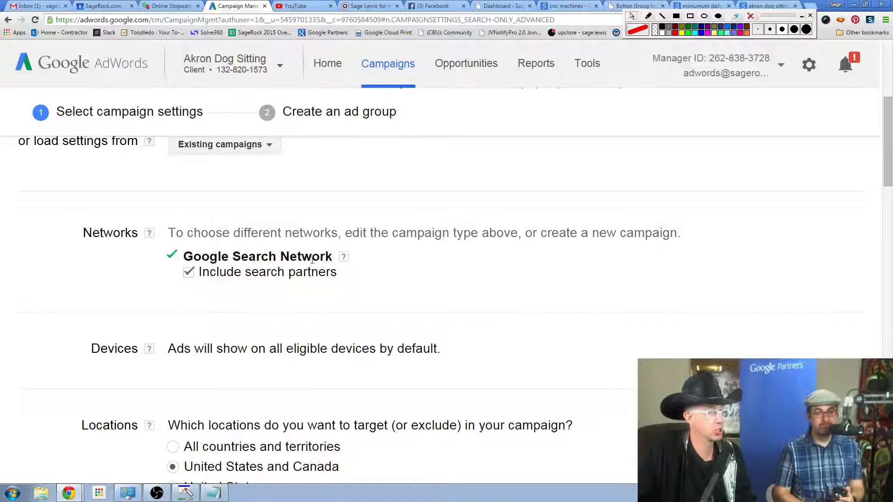
pyautogui.click(344, 259)
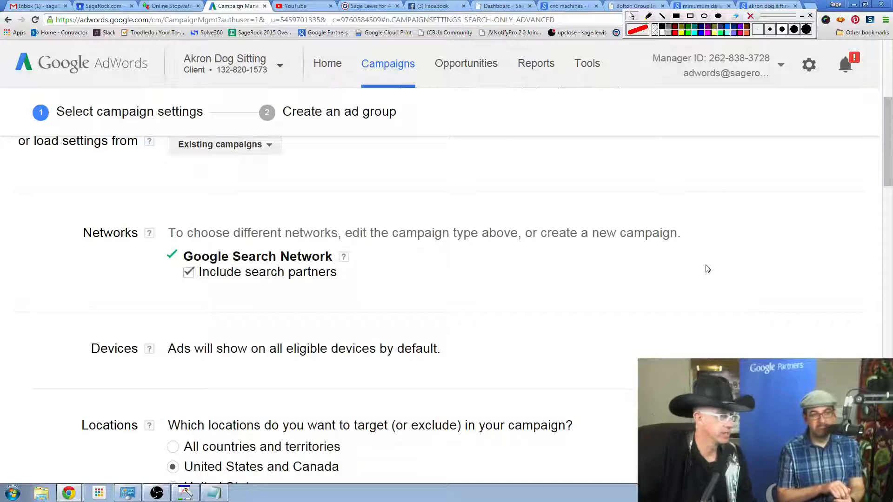
pyautogui.scroll(-3, 706, 270)
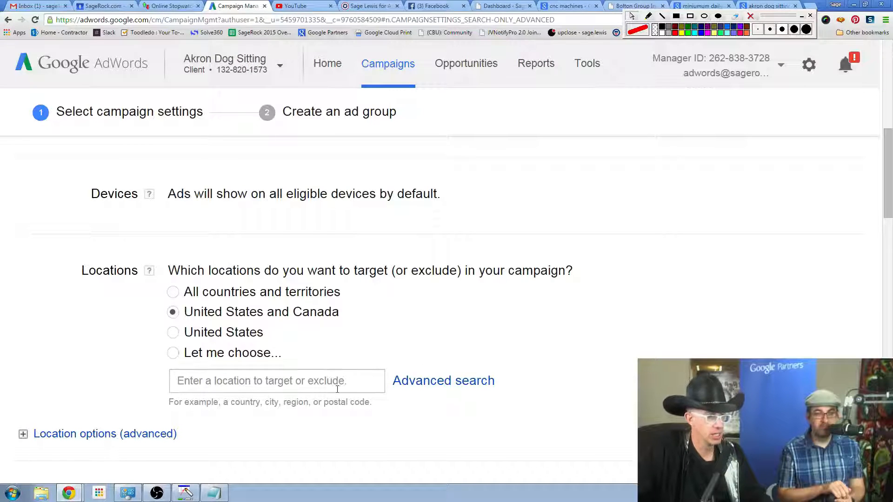
# Choose custom location targeting for the campaign, look up postal code 44313 and show its nearby locations.
pyautogui.click(172, 353)
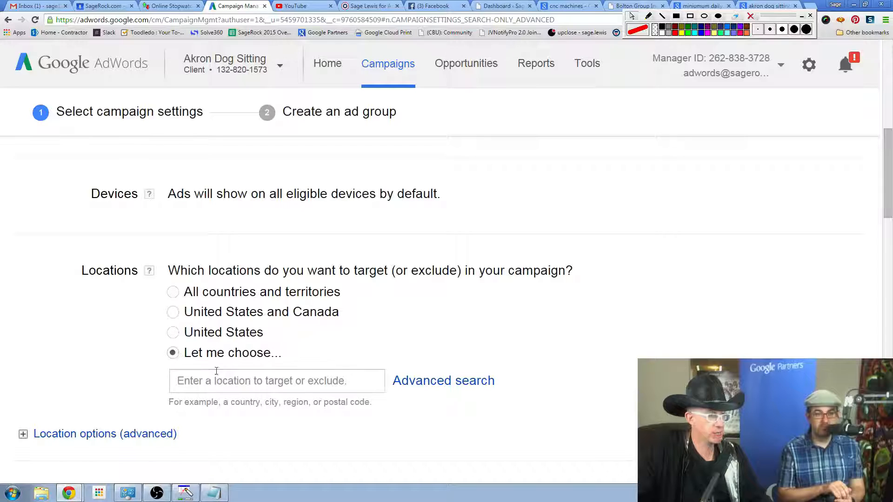
pyautogui.click(217, 372)
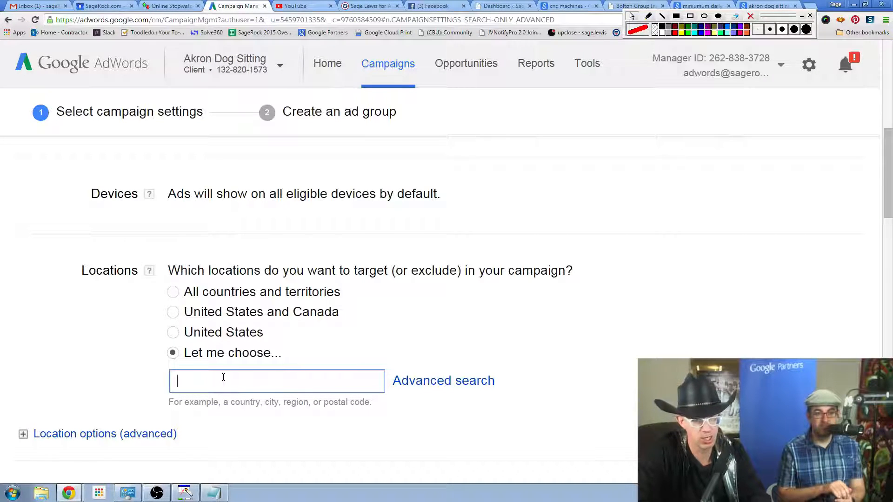
pyautogui.write('44313')
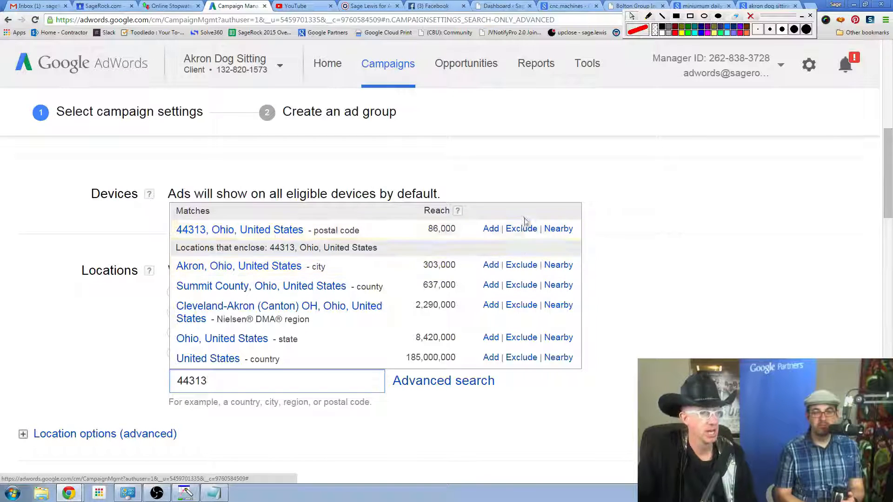
pyautogui.click(555, 230)
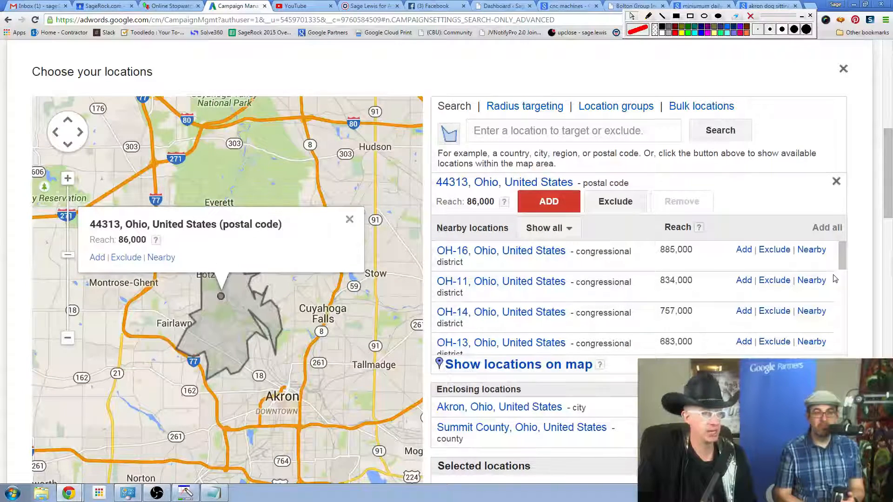
# Examine the outlined 44313 postal code area on the map, closing and reopening its info bubble.
pyautogui.moveTo(885, 166); pyautogui.dragTo(883, 177)
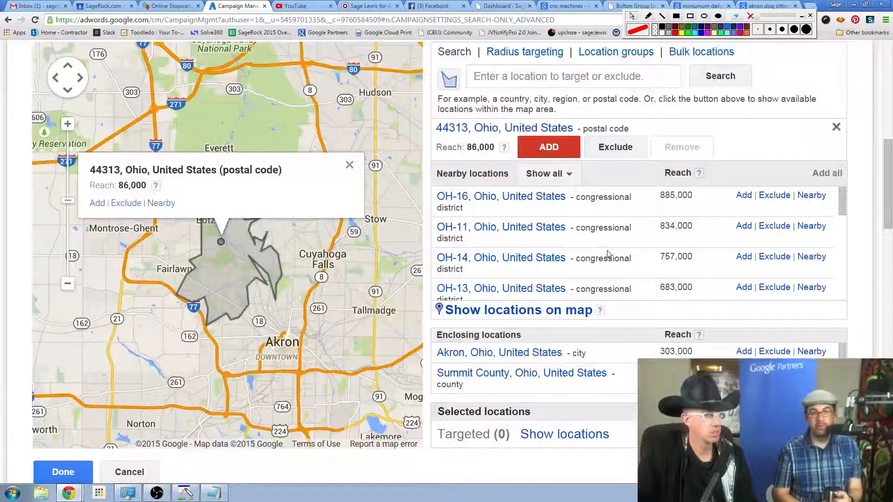
pyautogui.click(348, 166)
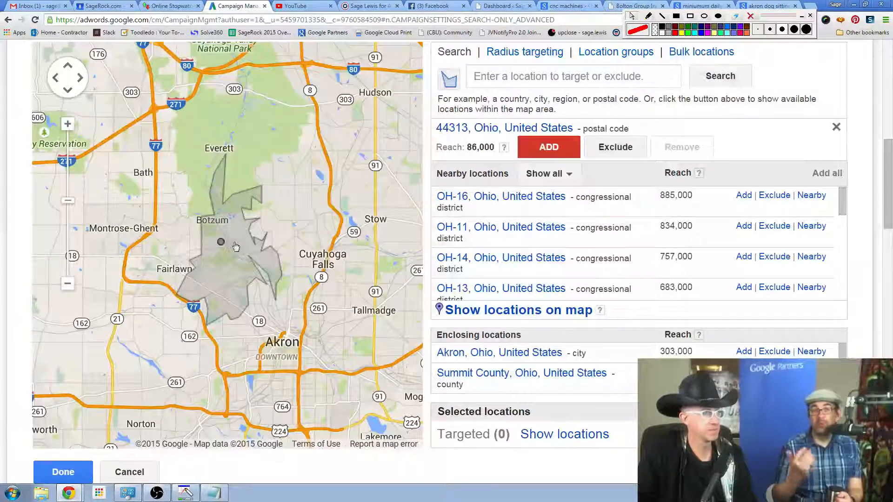
pyautogui.click(220, 242)
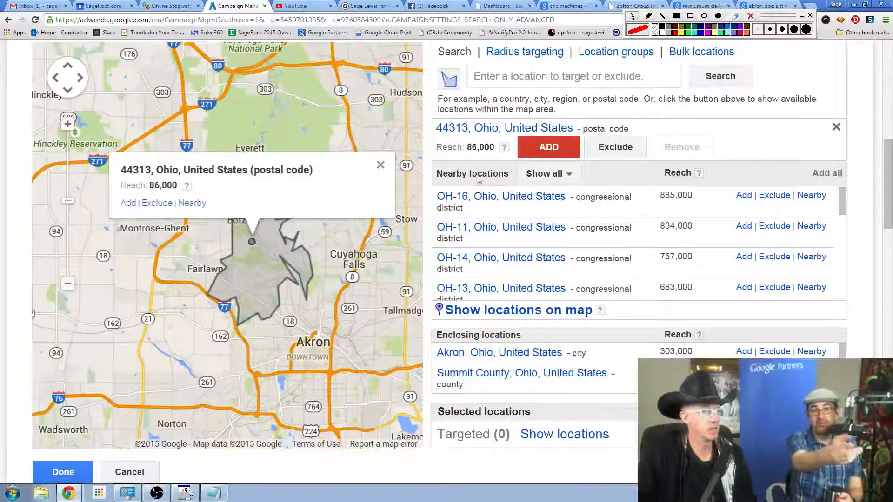
# Draw a red line under the Radius targeting, Location groups and Bulk locations options, and erase it.
pyautogui.click(647, 16)
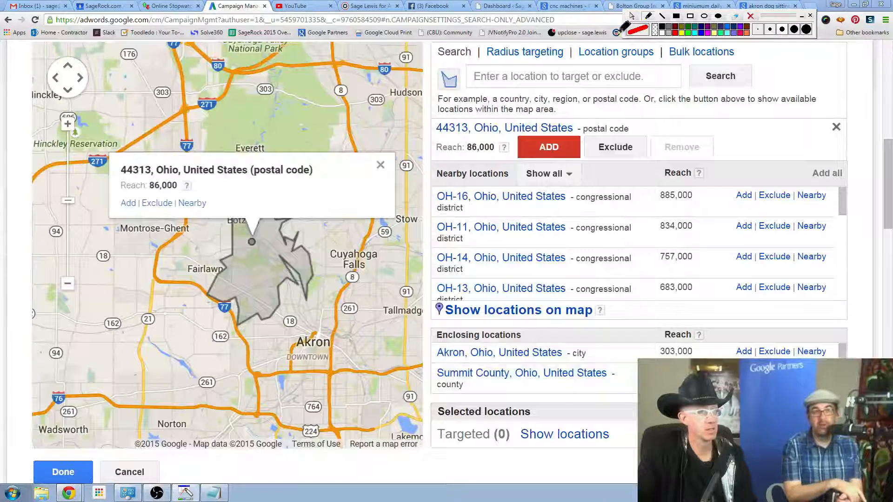
pyautogui.moveTo(472, 66); pyautogui.dragTo(746, 65)
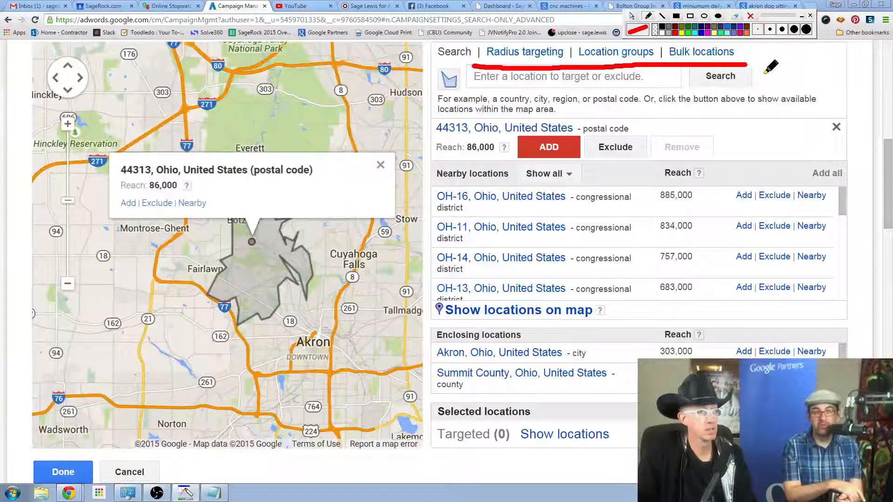
pyautogui.click(750, 16)
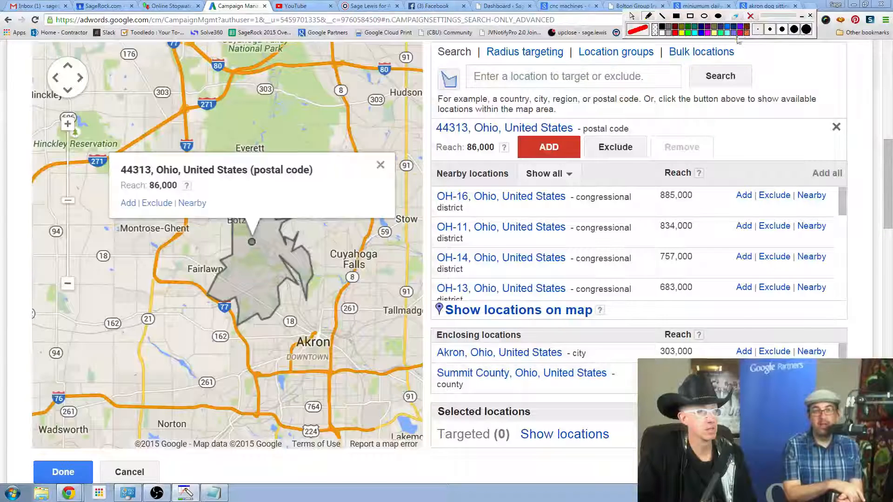
# View the bulk locations entry form and the location groups option for targeting.
pyautogui.click(702, 52)
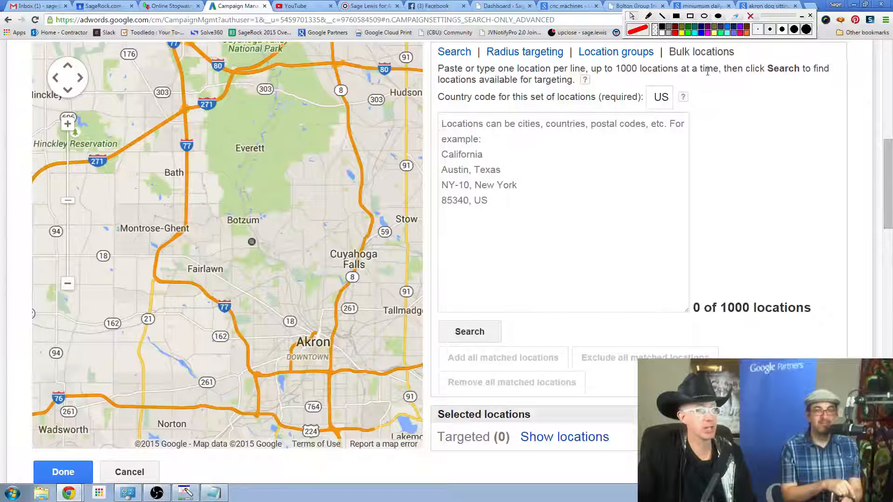
pyautogui.click(580, 165)
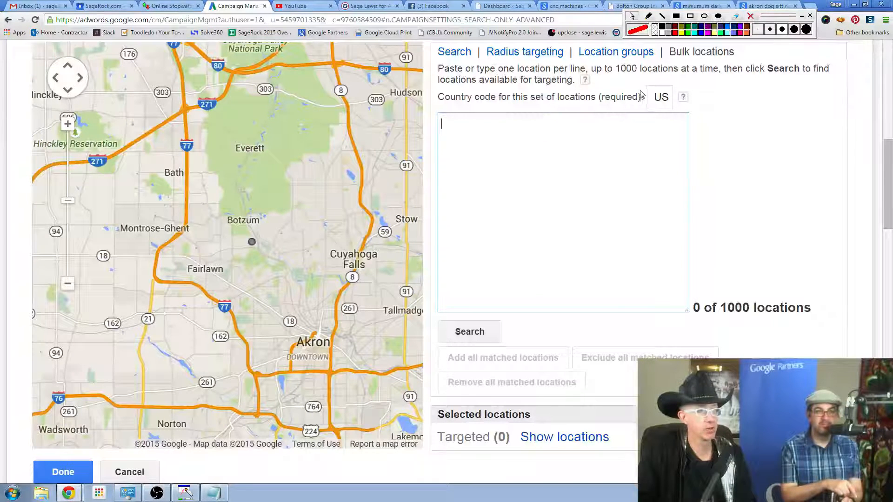
pyautogui.click(608, 51)
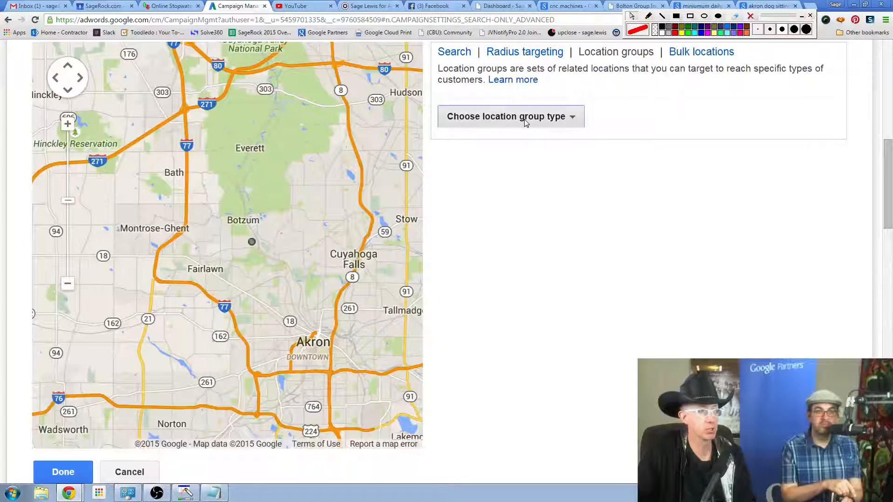
pyautogui.scroll(-1, 593, 178)
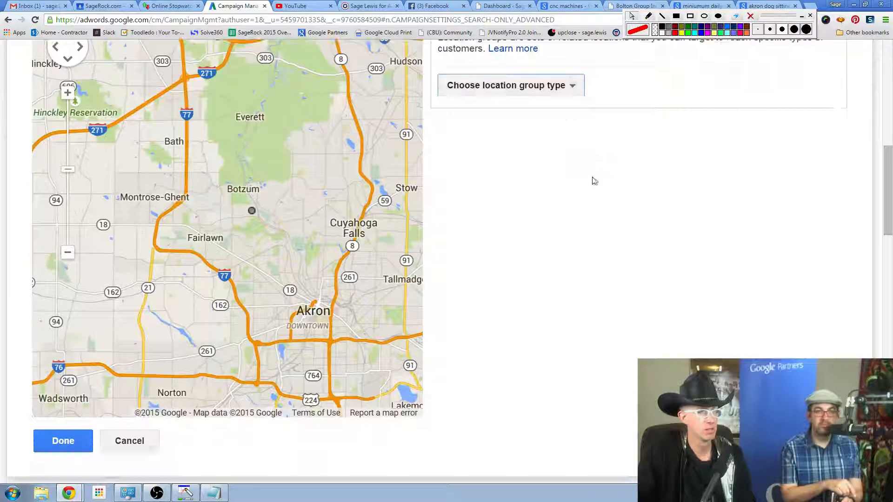
pyautogui.scroll(3, 595, 181)
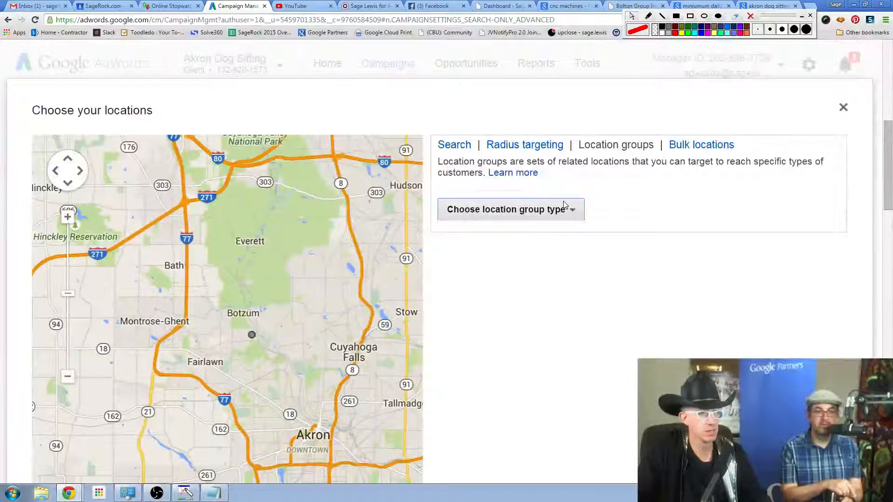
# Use radius targeting to search for the area within 20 miles of San Jose.
pyautogui.click(540, 146)
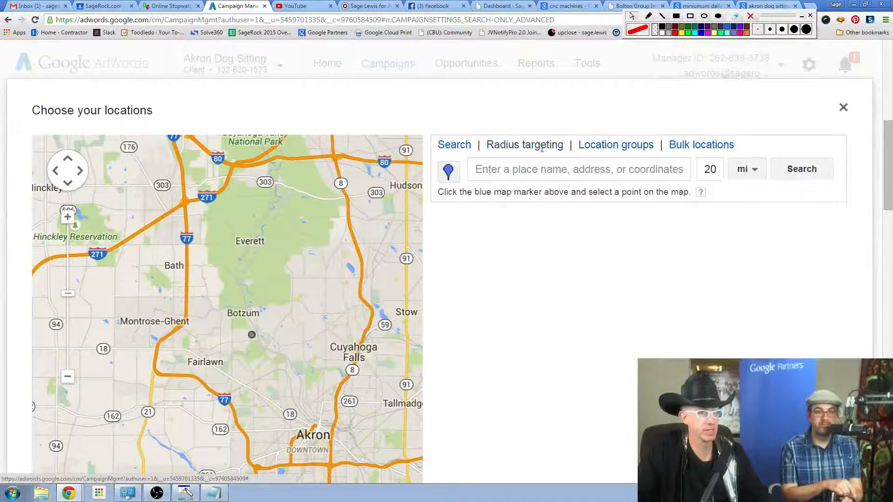
pyautogui.click(545, 172)
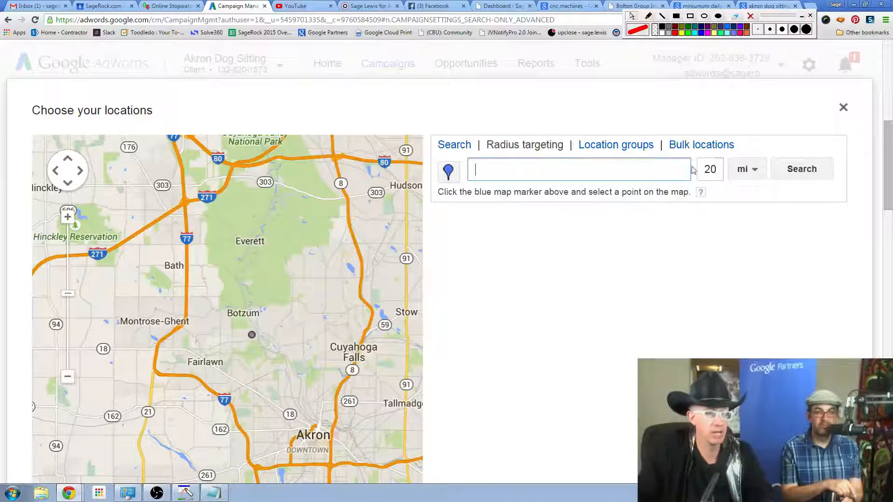
pyautogui.write('ak')
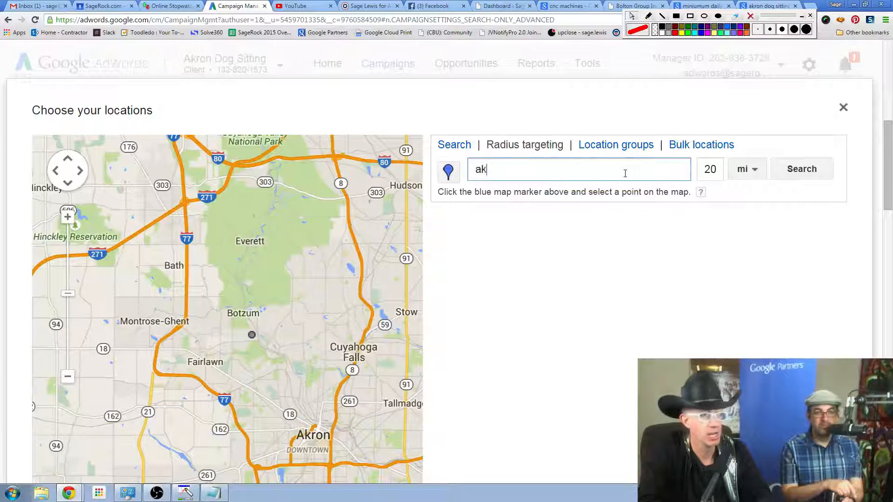
pyautogui.write('ron')
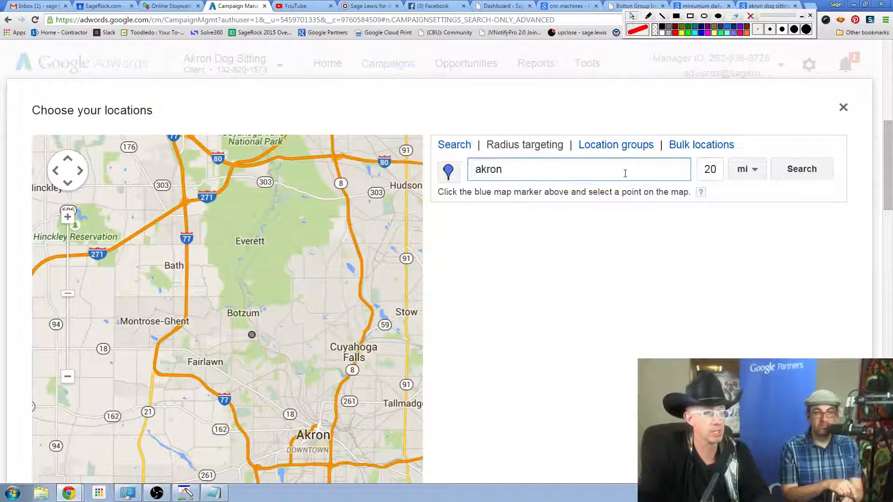
pyautogui.press('BackSpace')
pyautogui.press('BackSpace')
pyautogui.press('BackSpace')
pyautogui.press('BackSpace')
pyautogui.press('BackSpace')
pyautogui.write('san jose')
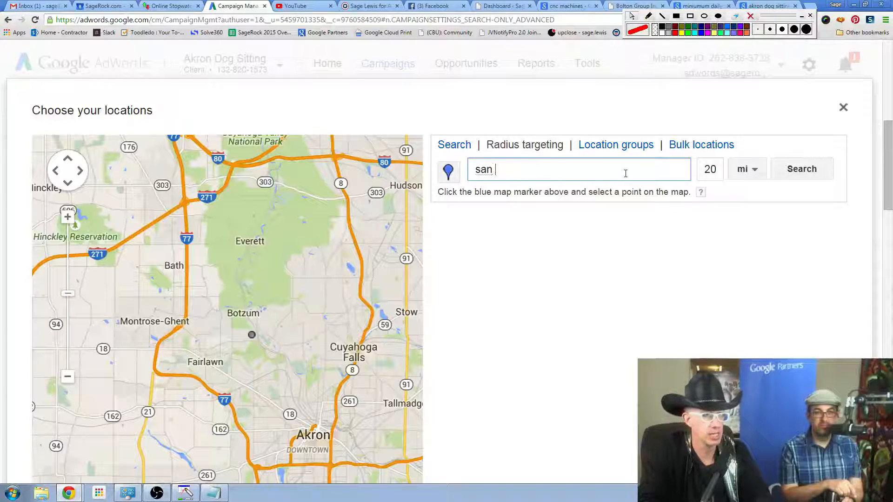
pyautogui.click(793, 169)
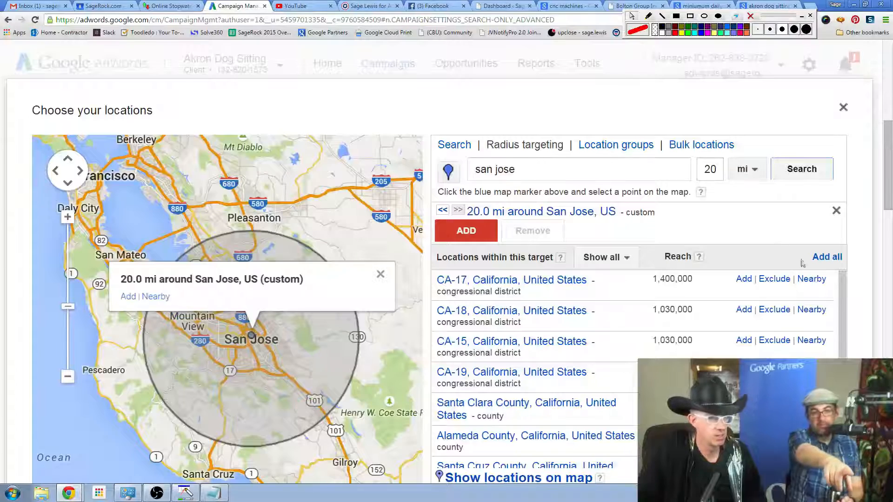
# Widen the San Jose search radius to 30 miles and add the resulting area as a targeted location.
pyautogui.moveTo(889, 189); pyautogui.dragTo(889, 203)
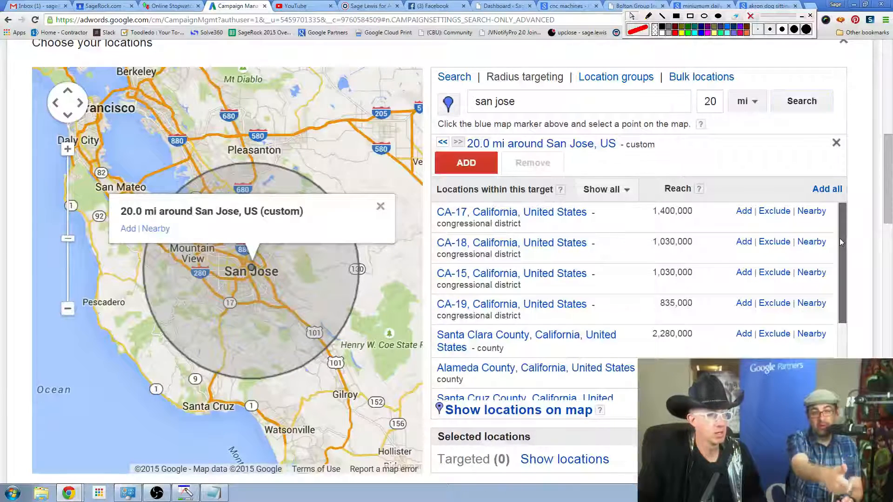
pyautogui.moveTo(838, 238); pyautogui.dragTo(860, 232)
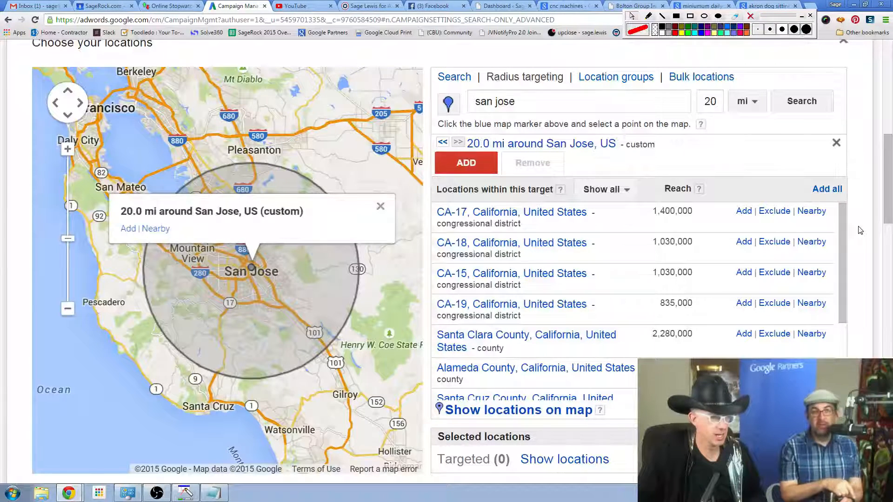
pyautogui.click(709, 101)
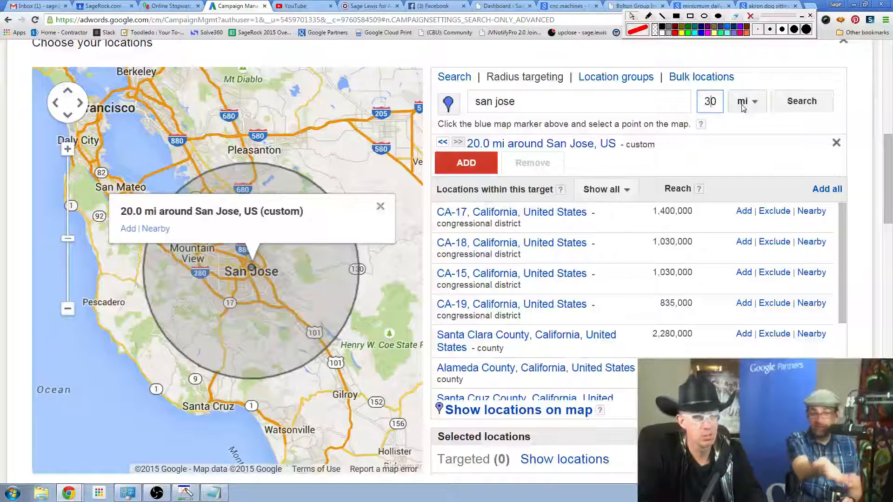
pyautogui.click(808, 110)
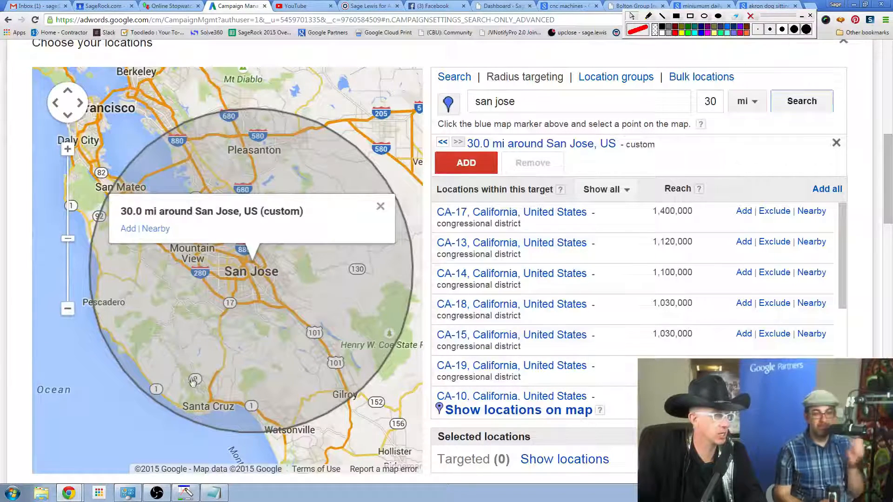
pyautogui.click(128, 228)
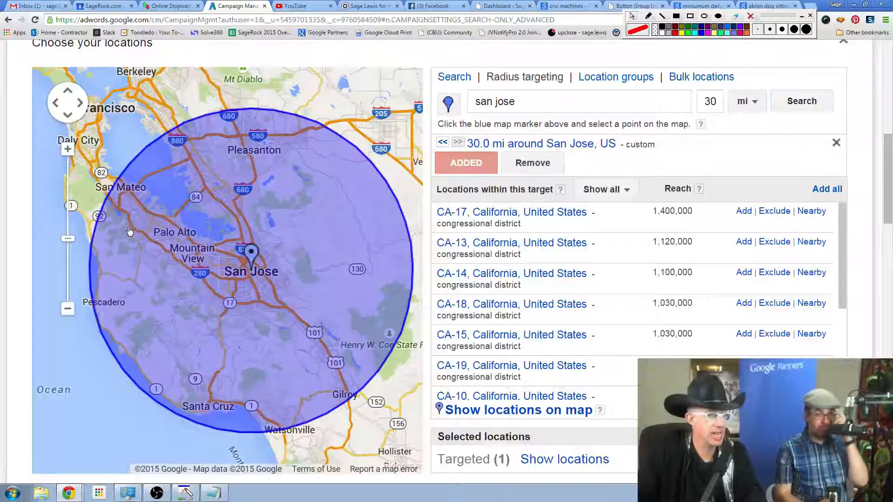
# Show the targeted locations on the map and review the list of selected targets.
pyautogui.scroll(-2, 675, 259)
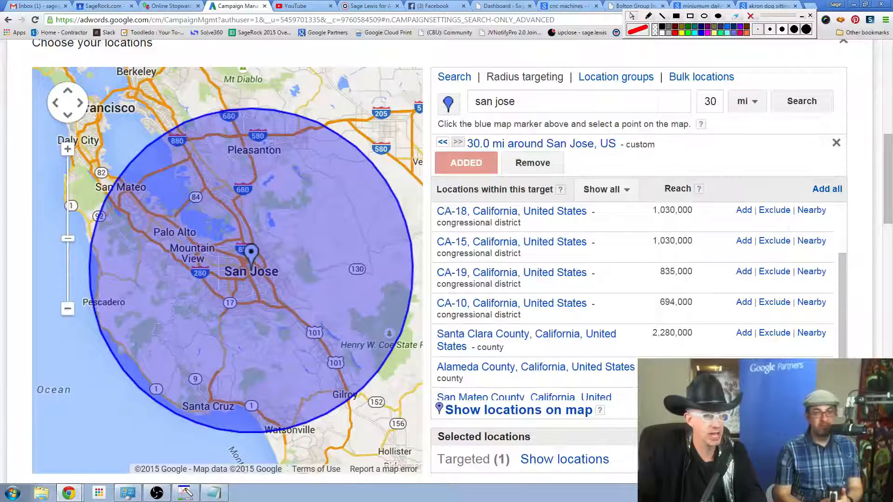
pyautogui.moveTo(887, 204); pyautogui.dragTo(885, 233)
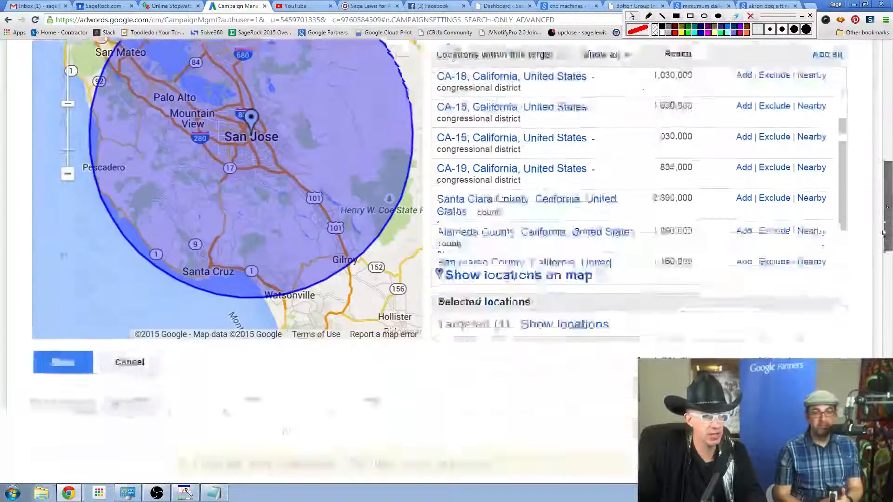
pyautogui.click(594, 277)
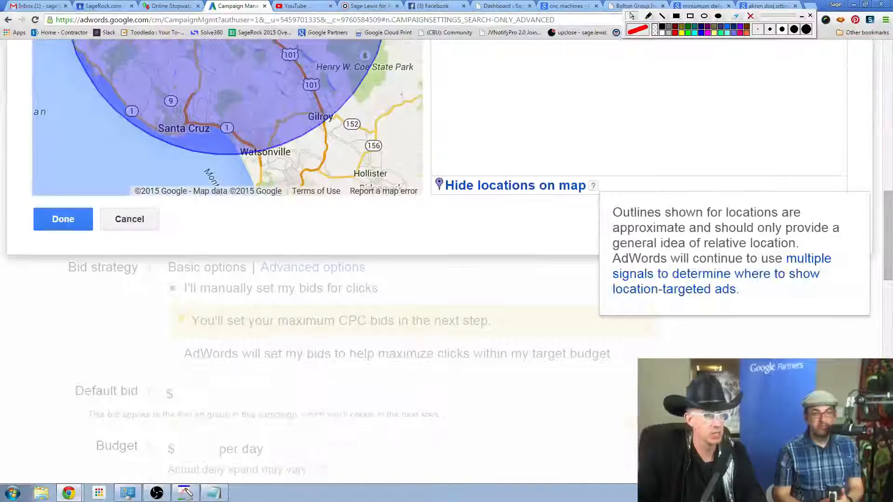
pyautogui.moveTo(886, 212); pyautogui.dragTo(877, 135)
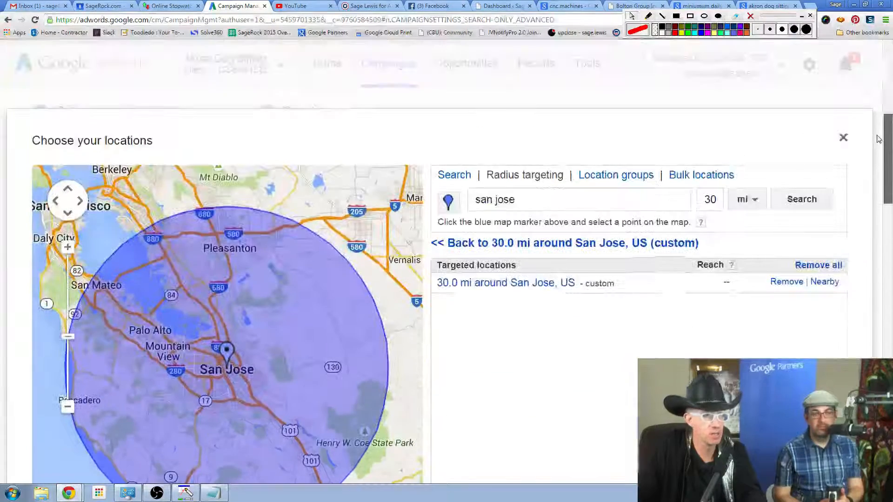
# Search for a radius target covering 5 miles around San Diego.
pyautogui.click(535, 208)
pyautogui.hotkey('ctrl', 'a')
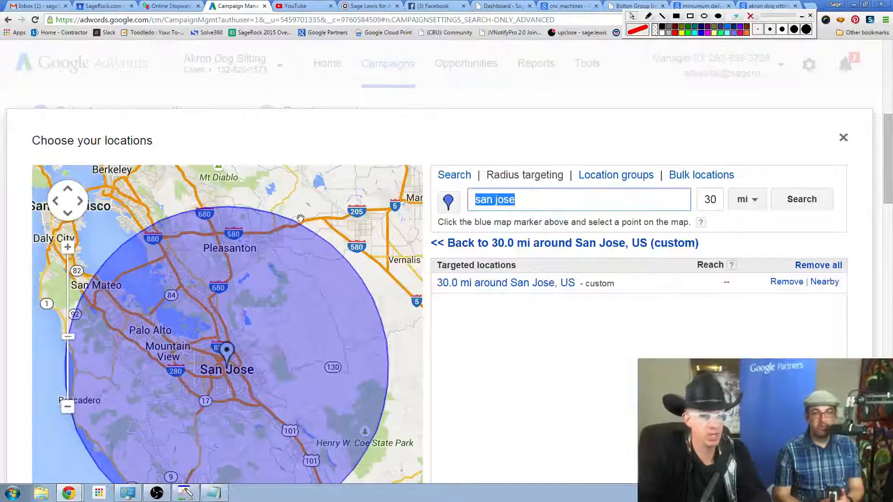
pyautogui.write('s')
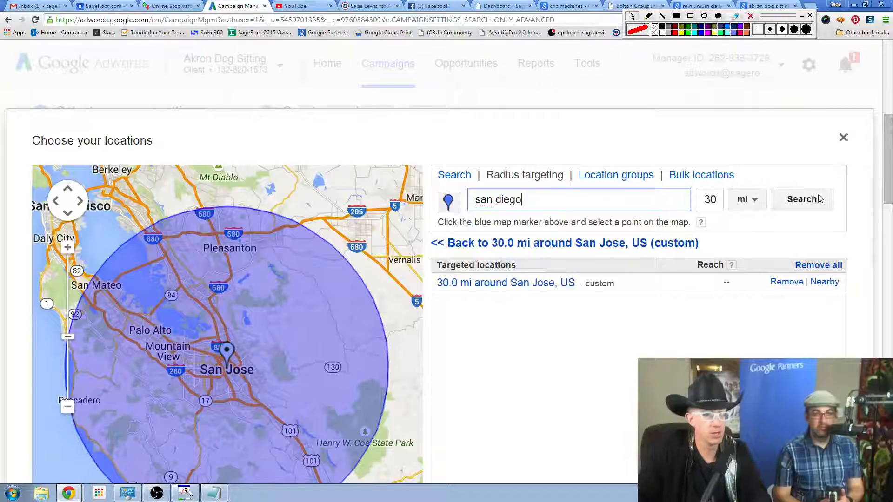
pyautogui.click(710, 199)
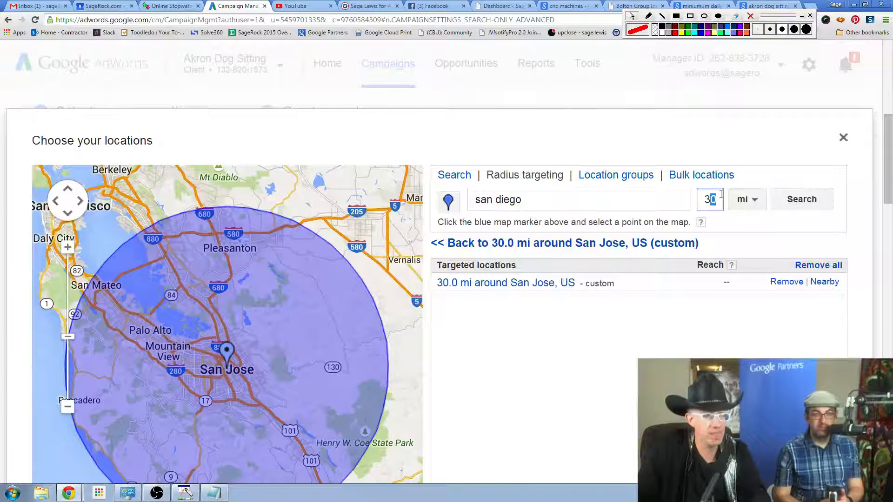
pyautogui.moveTo(720, 195); pyautogui.dragTo(702, 199)
pyautogui.click(721, 195)
pyautogui.press('BackSpace')
pyautogui.press('BackSpace')
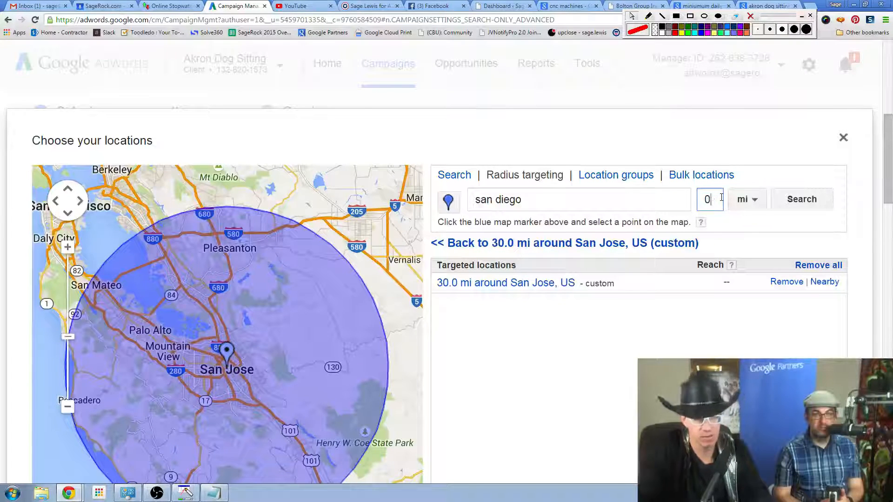
pyautogui.write('5')
pyautogui.click(814, 203)
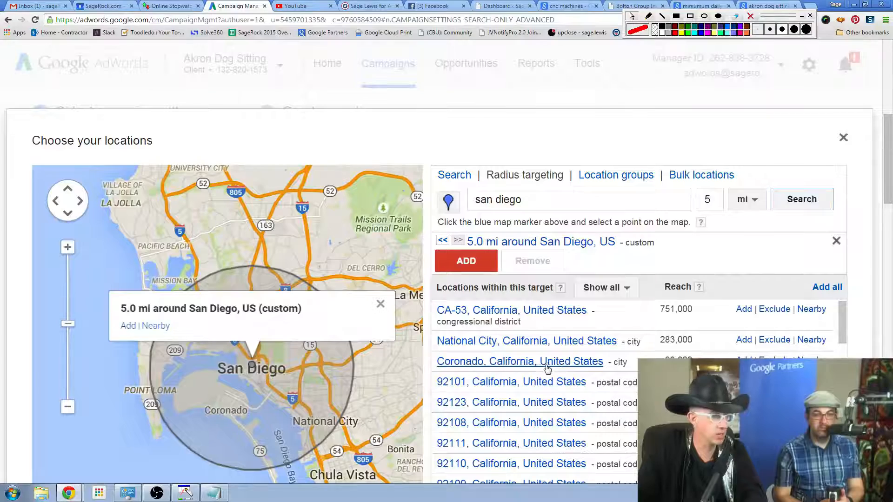
# Add the 5-mile area around San Diego as a targeted location and show the targeted locations on the map.
pyautogui.click(128, 325)
pyautogui.scroll(-5, 568, 313)
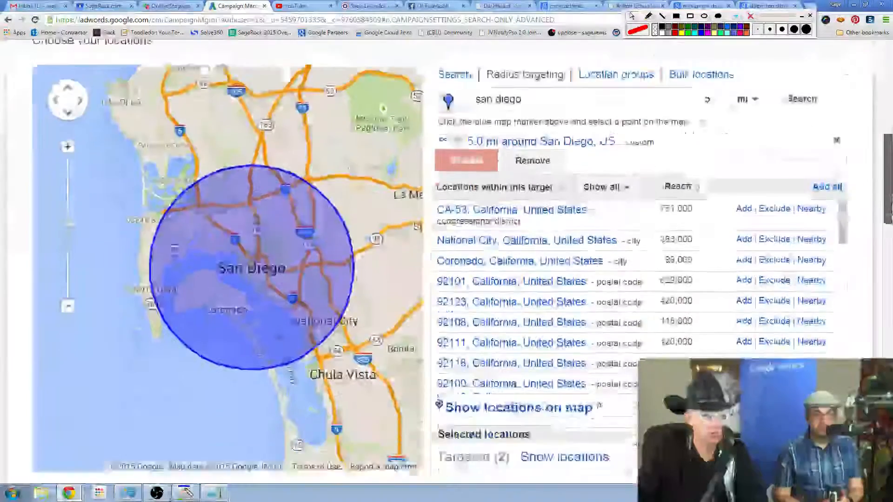
pyautogui.click(554, 292)
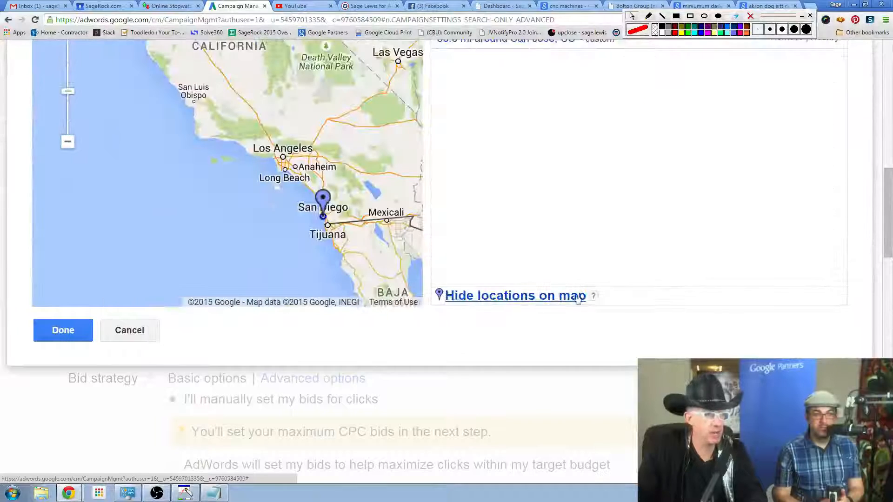
pyautogui.scroll(1, 817, 291)
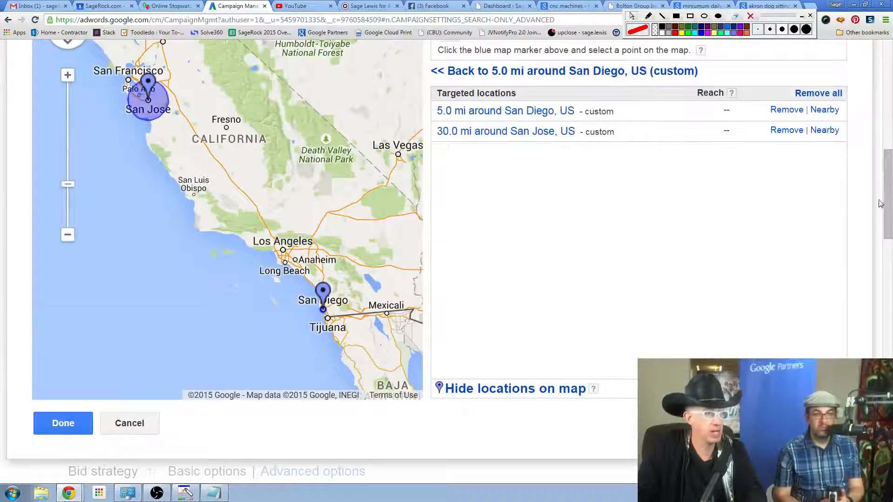
pyautogui.scroll(3, 872, 206)
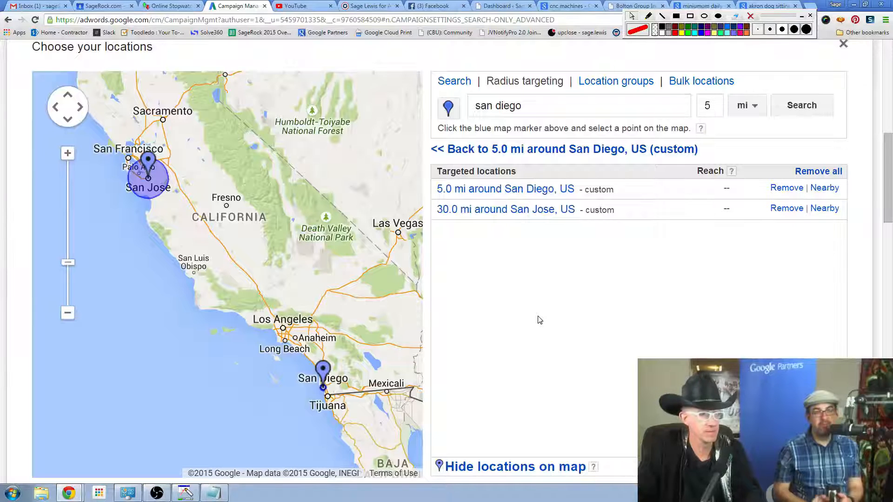
pyautogui.scroll(-1, 540, 320)
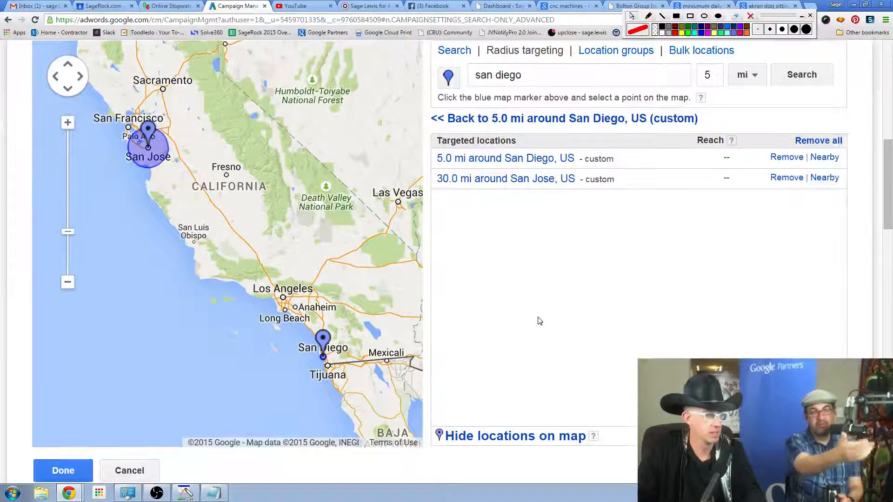
pyautogui.scroll(2, 539, 321)
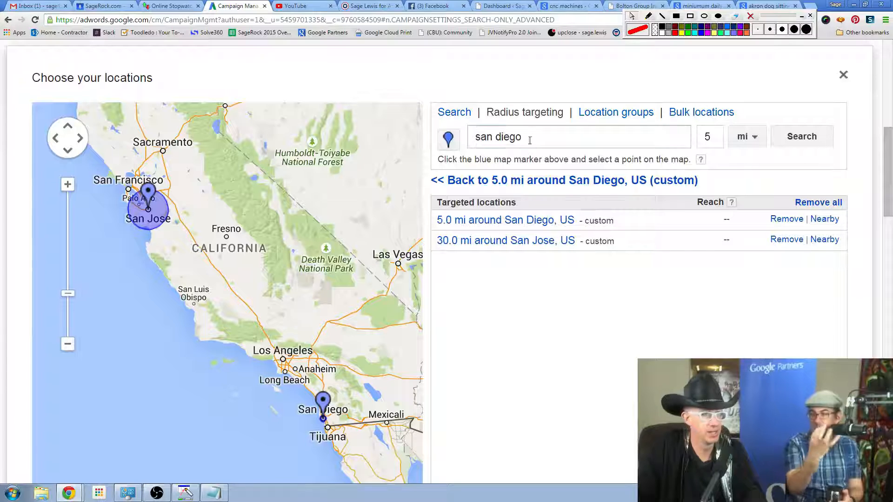
pyautogui.moveTo(529, 140); pyautogui.dragTo(457, 146)
pyautogui.write('pa')
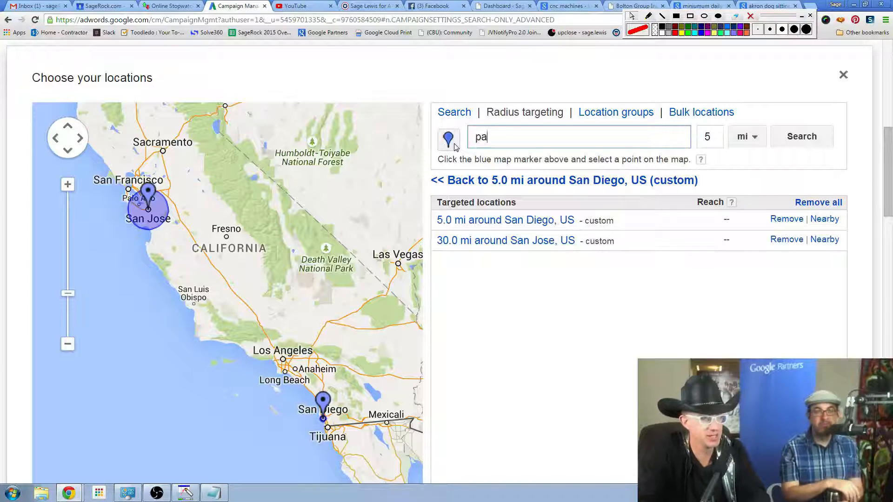
pyautogui.write('scadero')
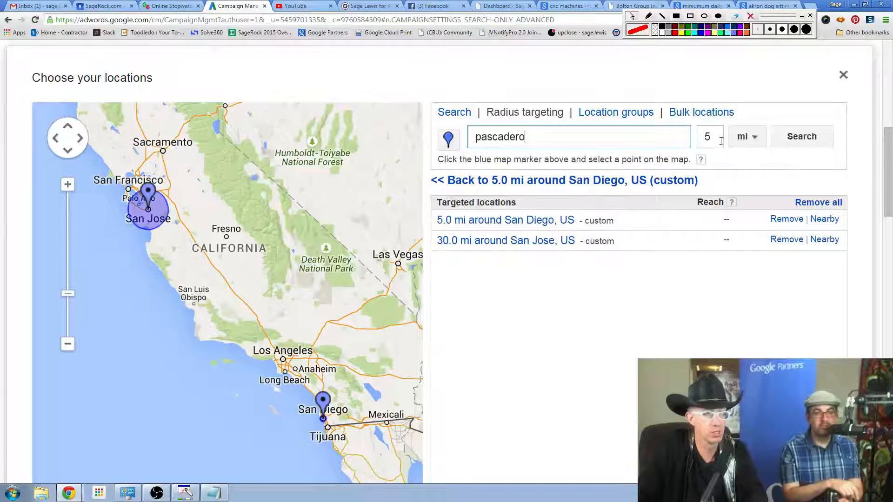
# Use the regular location search to find Pescadero, California, and exclude the city from targeting.
pyautogui.click(454, 113)
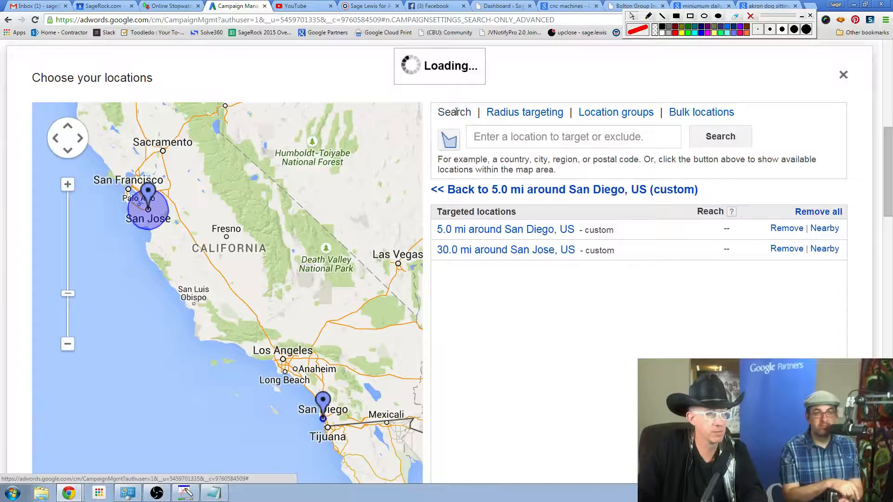
pyautogui.click(548, 137)
pyautogui.write('pa')
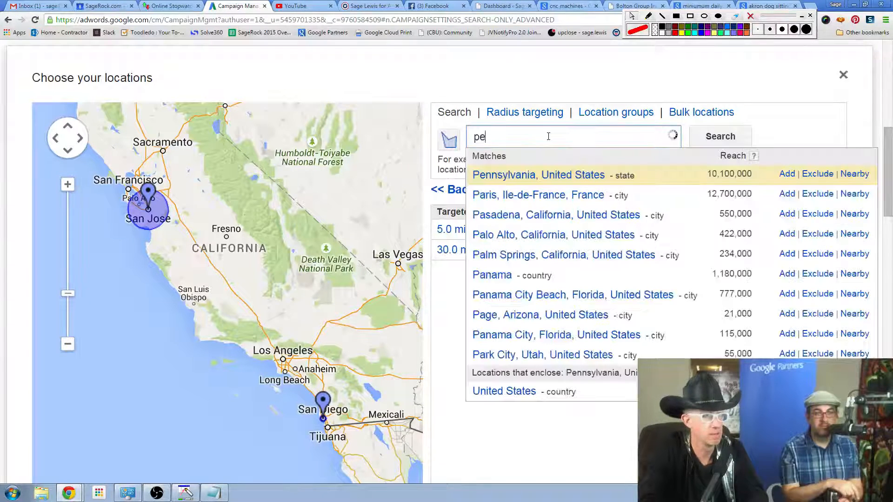
pyautogui.press('BackSpace')
pyautogui.write('escadero')
pyautogui.press('BackSpace')
pyautogui.write('ero')
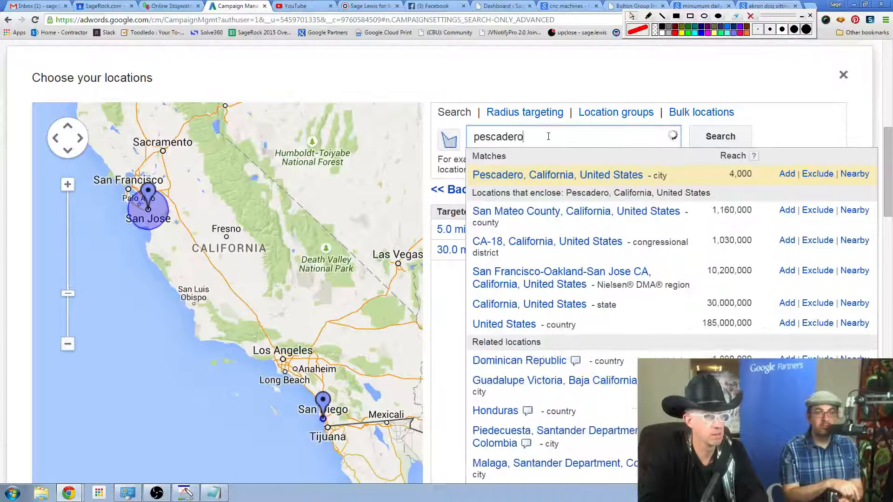
pyautogui.click(816, 174)
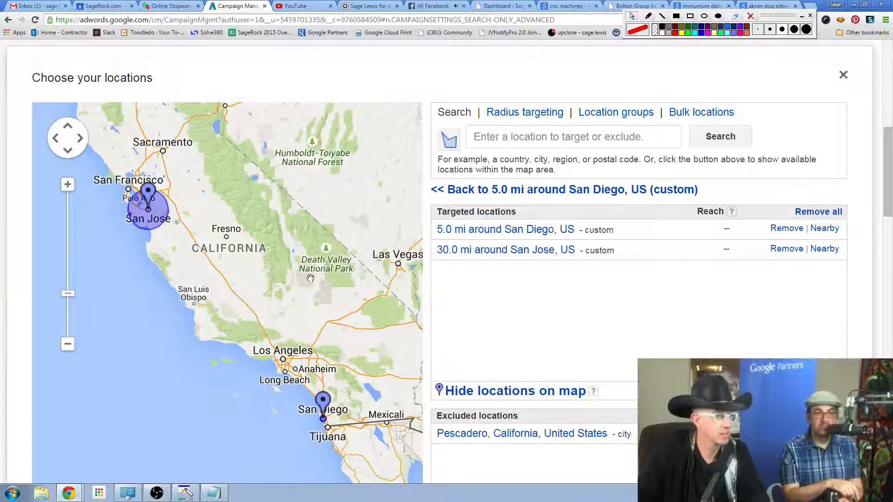
# Remove Pescadero from the excluded locations.
pyautogui.click(68, 185)
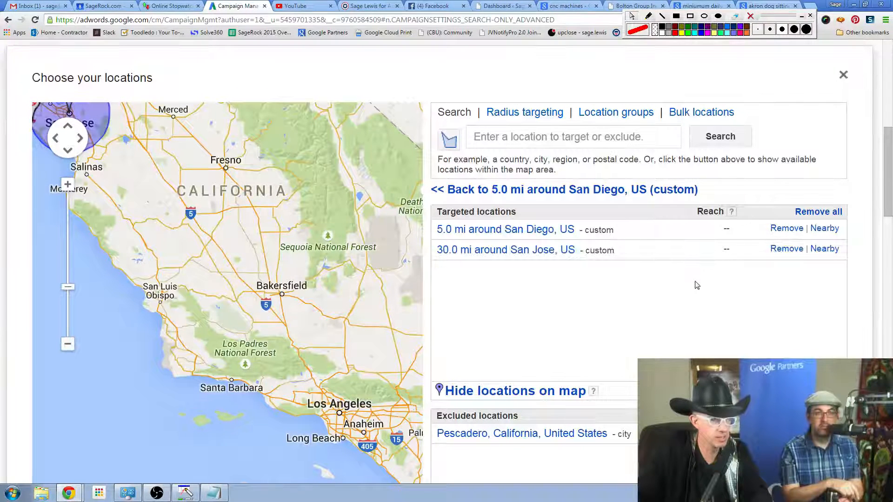
pyautogui.click(786, 433)
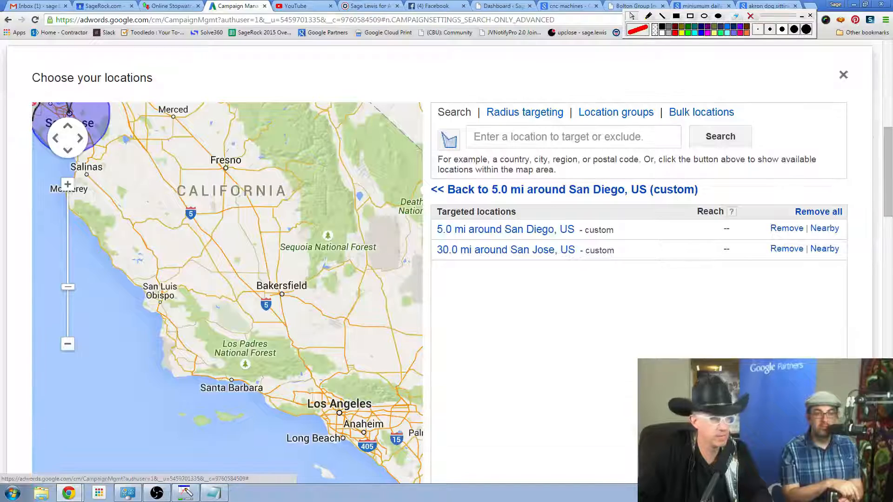
pyautogui.scroll(1, 393, 297)
pyautogui.scroll(-1, 331, 297)
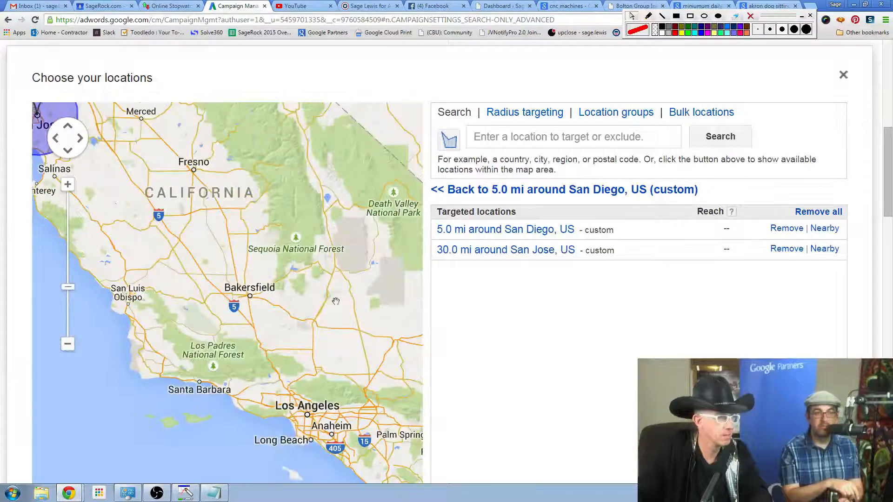
pyautogui.scroll(-3, 659, 314)
pyautogui.scroll(3, 664, 316)
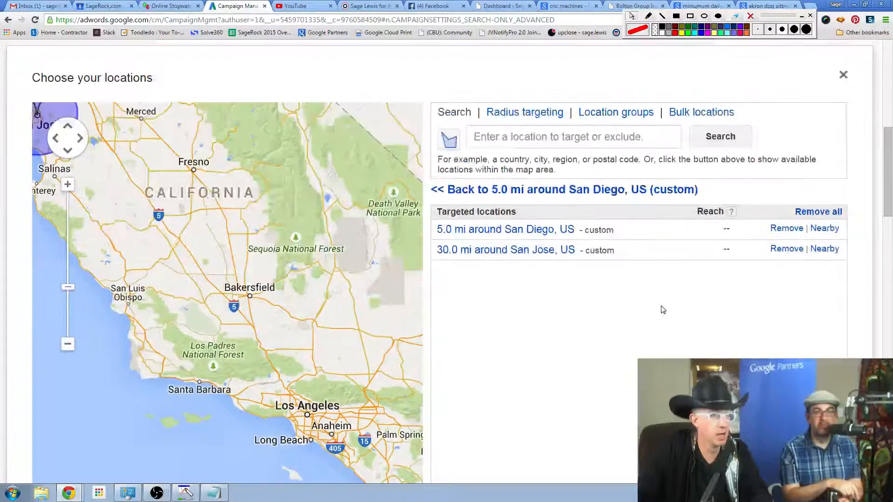
# Search for "pascadero" and exclude the matching city of Pescadero, California, from the campaign's locations.
pyautogui.click(552, 138)
pyautogui.write('p')
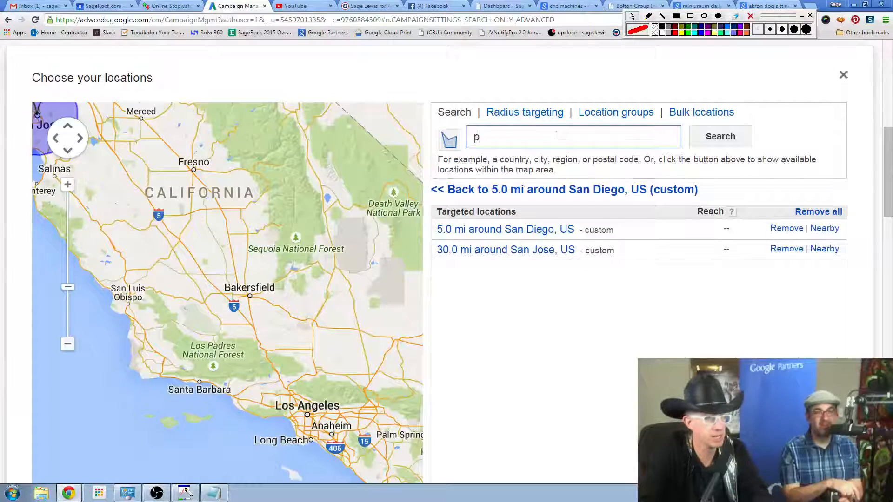
pyautogui.write('asca')
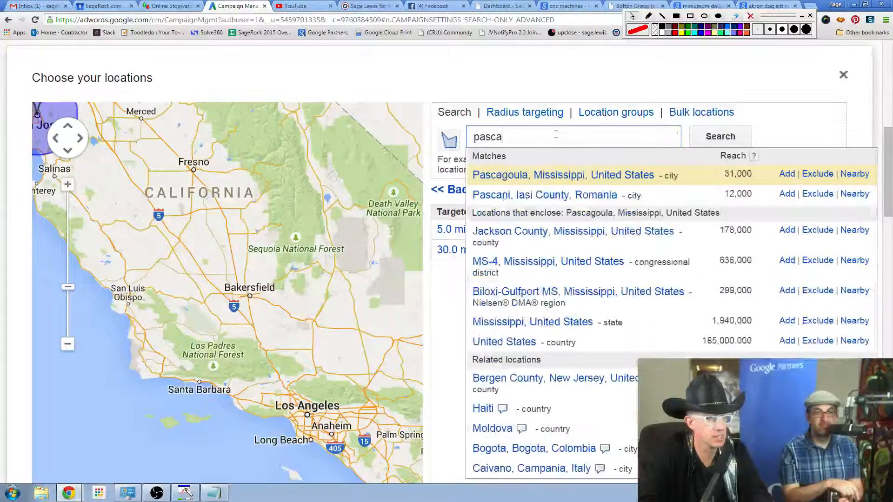
pyautogui.write('dero')
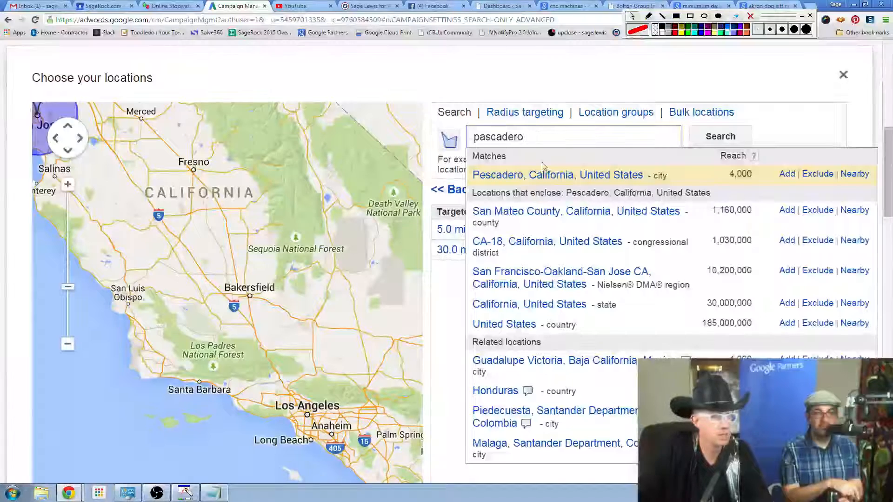
pyautogui.click(814, 175)
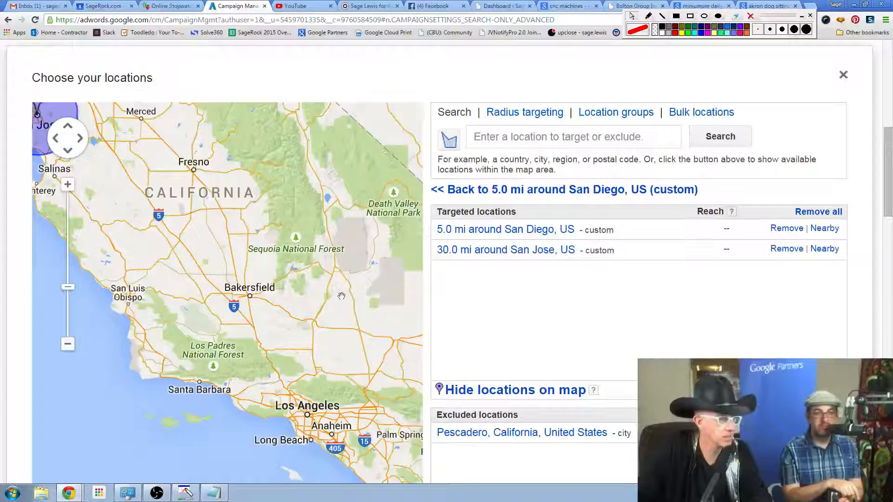
# Examine on the map where the excluded city of Pescadero lies within the 30-mile radius around San Jose.
pyautogui.click(69, 188)
pyautogui.moveTo(93, 209); pyautogui.dragTo(347, 323)
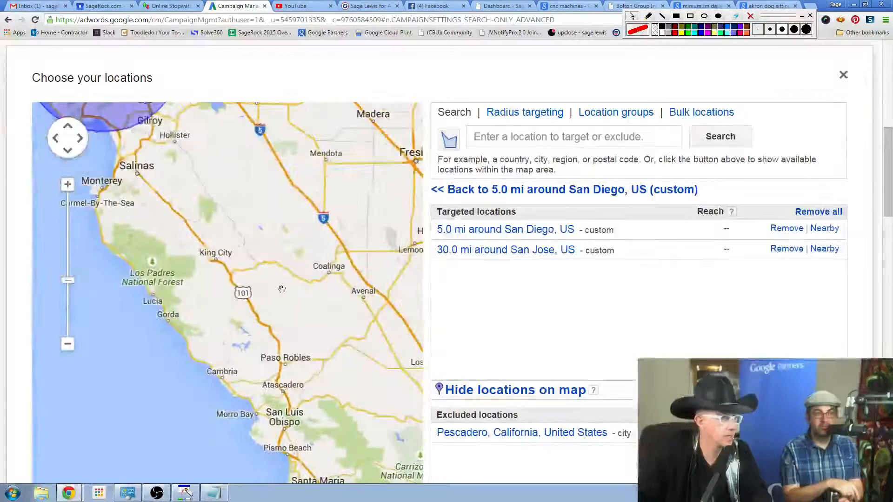
pyautogui.moveTo(159, 276); pyautogui.dragTo(342, 431)
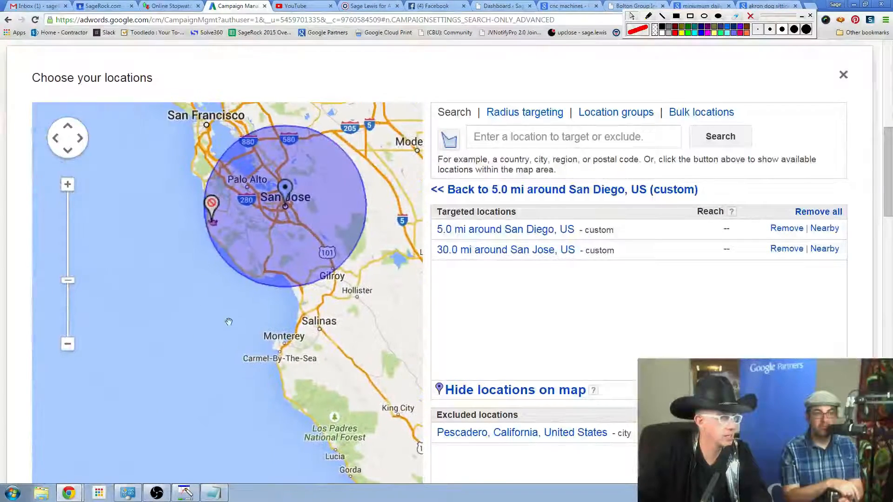
pyautogui.click(68, 188)
pyautogui.moveTo(134, 181); pyautogui.dragTo(159, 314)
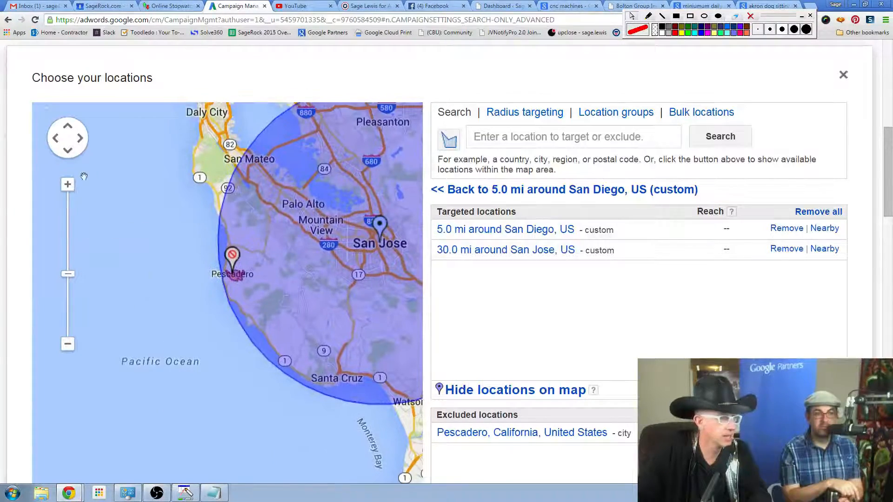
pyautogui.click(68, 186)
pyautogui.moveTo(103, 238); pyautogui.dragTo(41, 260)
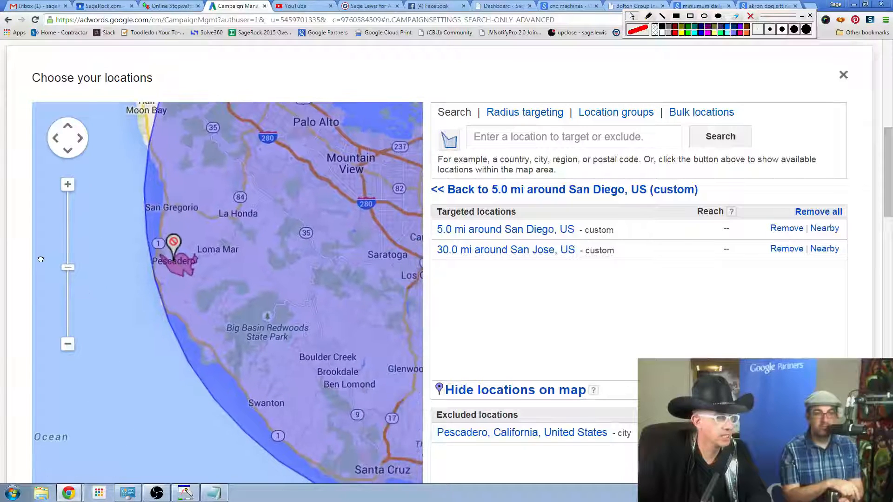
pyautogui.moveTo(96, 302); pyautogui.dragTo(77, 297)
pyautogui.moveTo(266, 303); pyautogui.dragTo(170, 333)
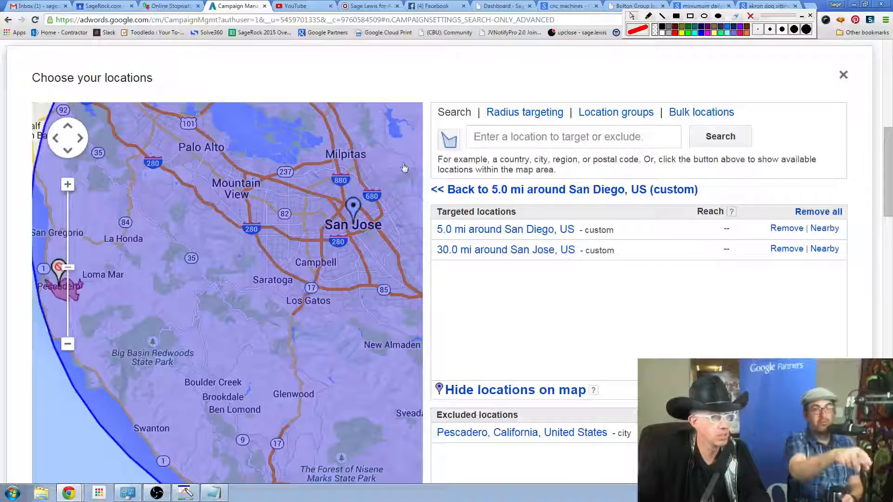
# Display the available locations within the map area and inspect postal codes 95051 and 94024.
pyautogui.click(449, 140)
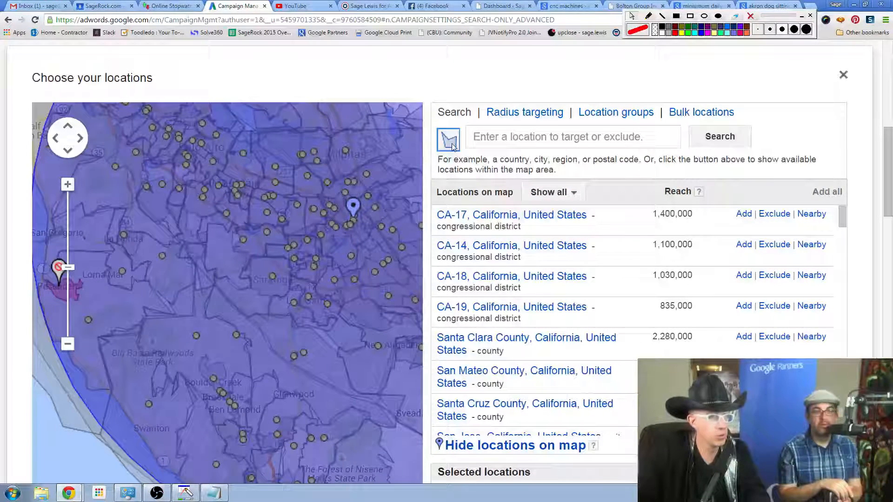
pyautogui.click(294, 206)
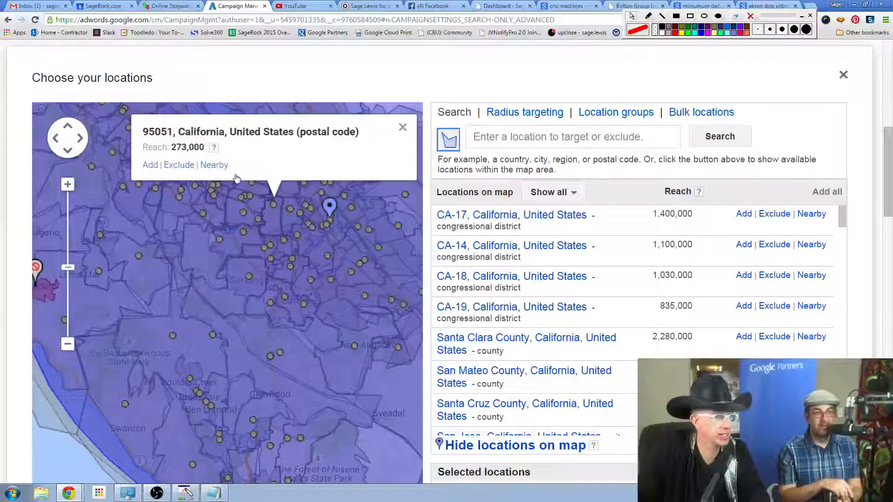
pyautogui.click(203, 215)
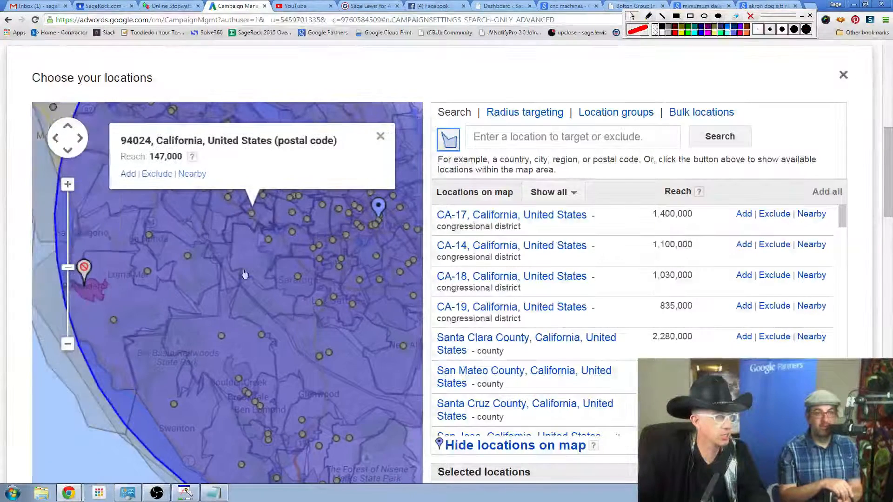
# Exclude the city of Ben Lomond and postal code 95017 directly from the map.
pyautogui.click(260, 411)
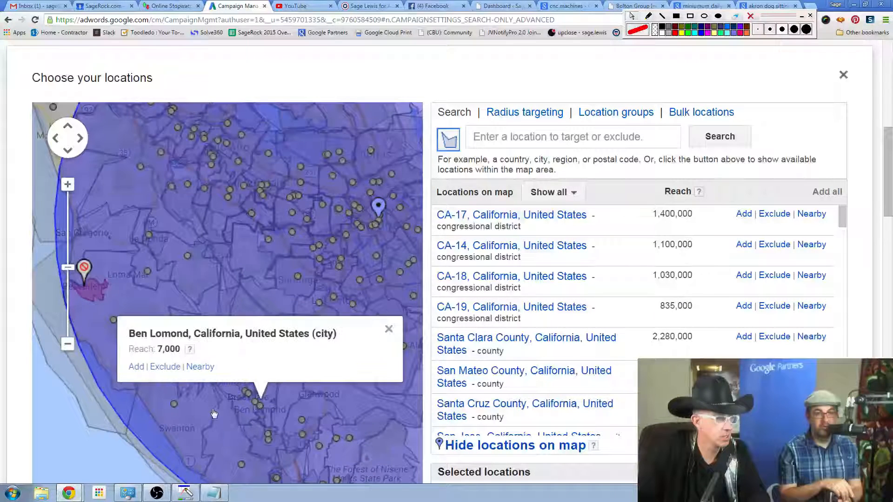
pyautogui.click(165, 367)
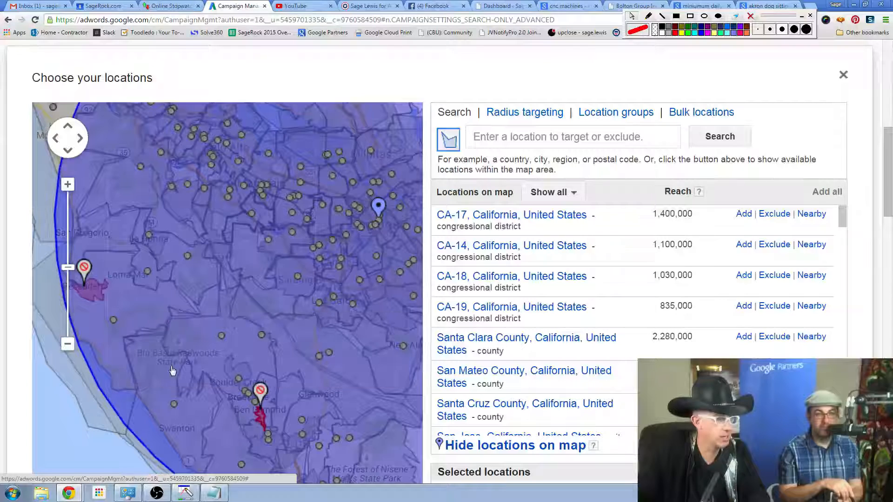
pyautogui.click(173, 404)
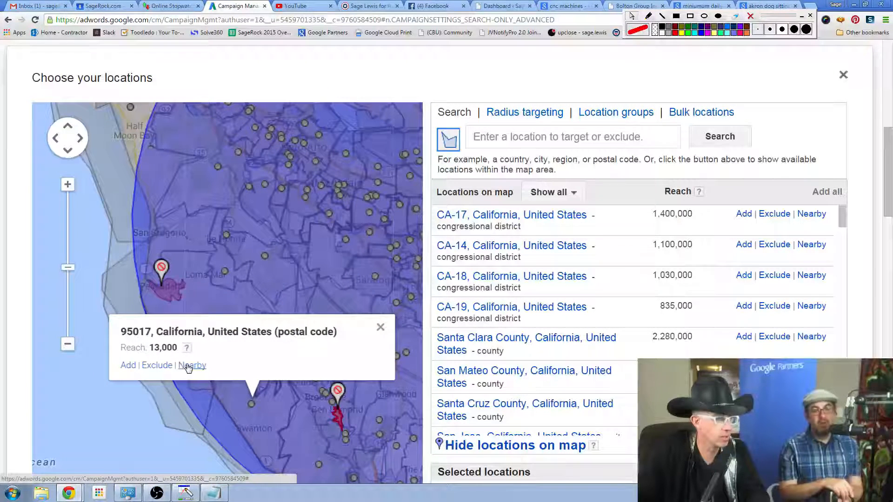
pyautogui.click(157, 366)
# Exclude postal code 95013, southeast of San Jose, from the targeted area using its map marker.
pyautogui.scroll(3, 242, 270)
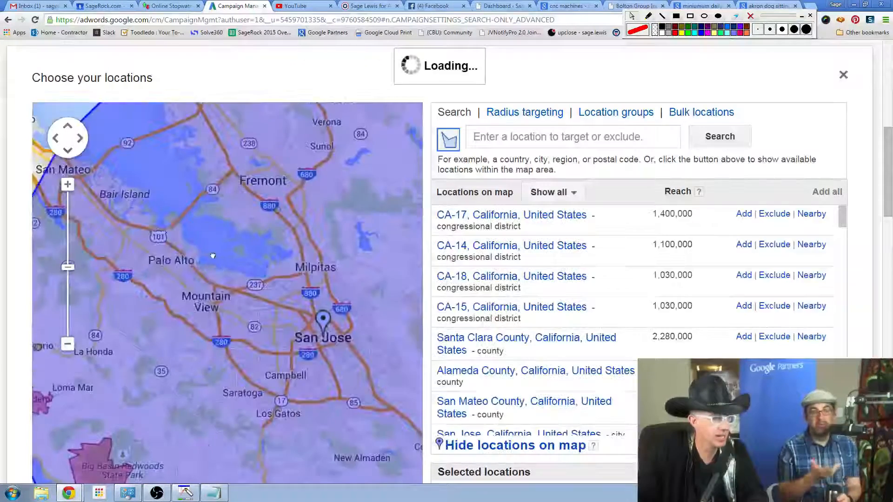
pyautogui.moveTo(309, 377); pyautogui.dragTo(263, 327)
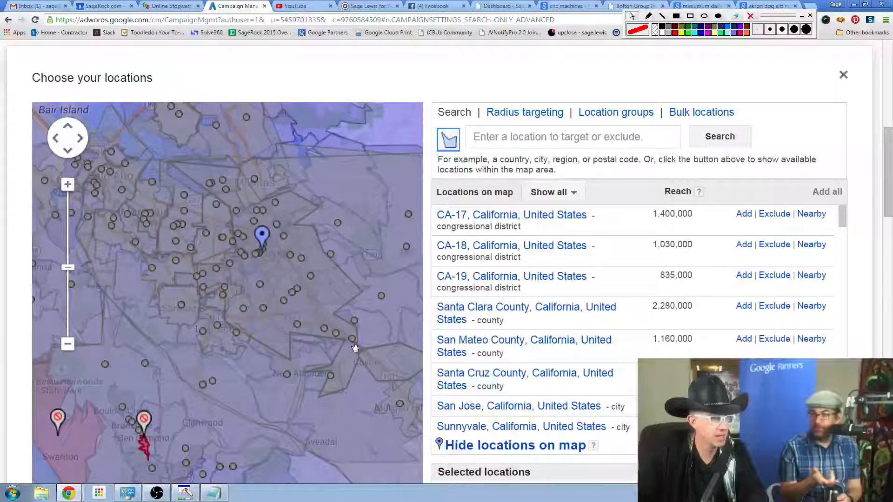
pyautogui.click(353, 342)
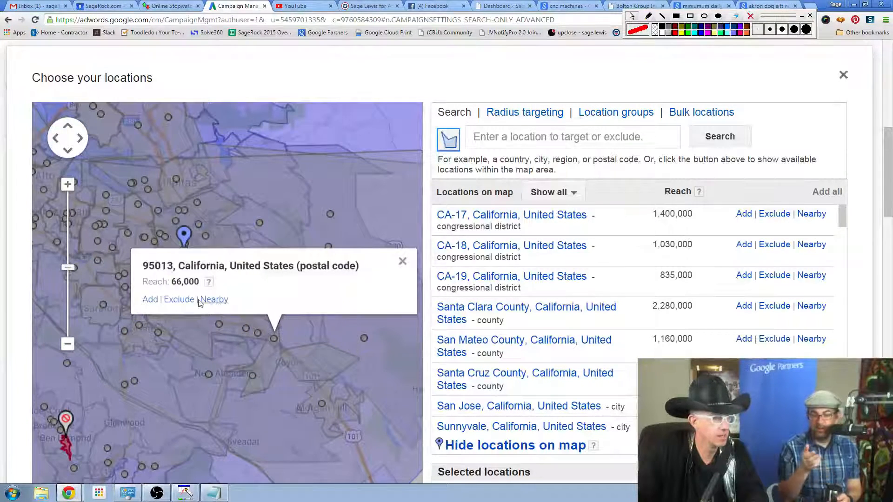
pyautogui.click(177, 300)
pyautogui.moveTo(319, 283); pyautogui.dragTo(298, 246)
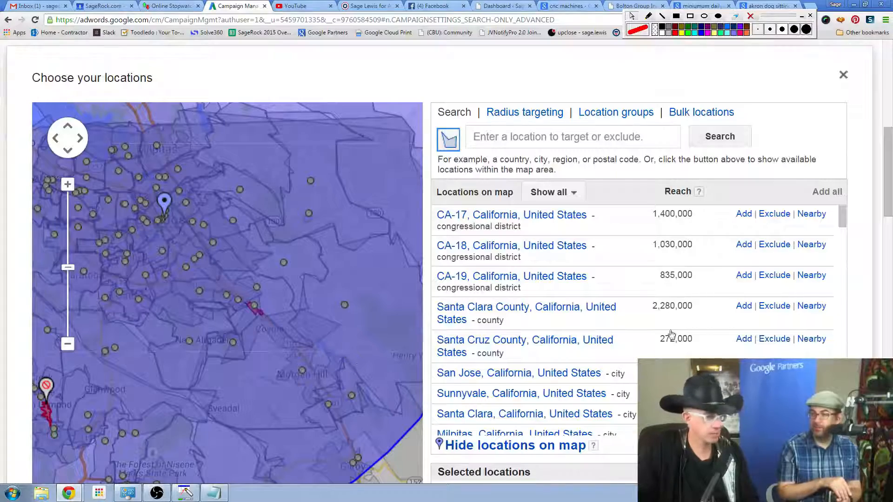
# Confirm the chosen map locations and review the campaign's lists of targeted and excluded locations.
pyautogui.moveTo(891, 175); pyautogui.dragTo(890, 211)
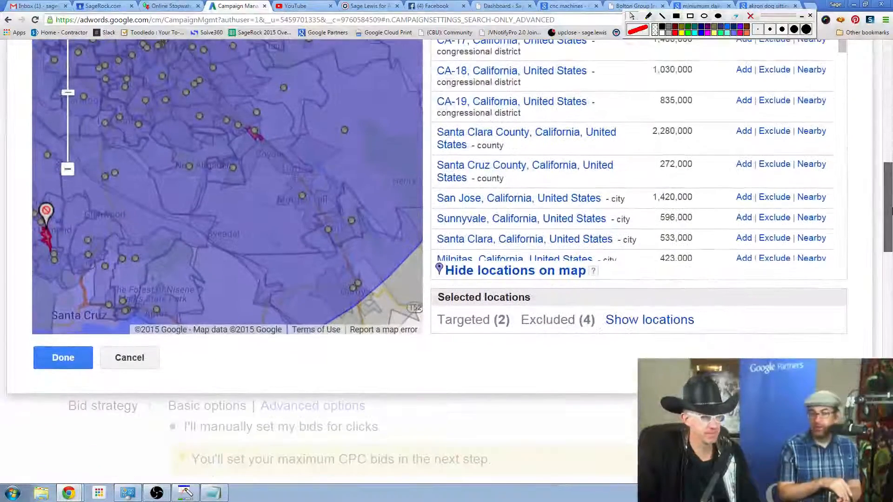
pyautogui.click(54, 358)
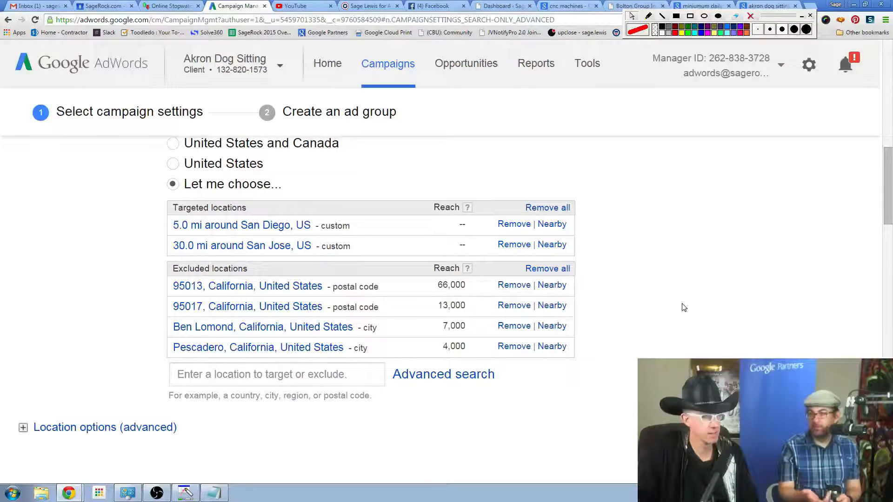
pyautogui.scroll(-2, 682, 304)
pyautogui.scroll(7, 682, 304)
pyautogui.scroll(-2, 683, 303)
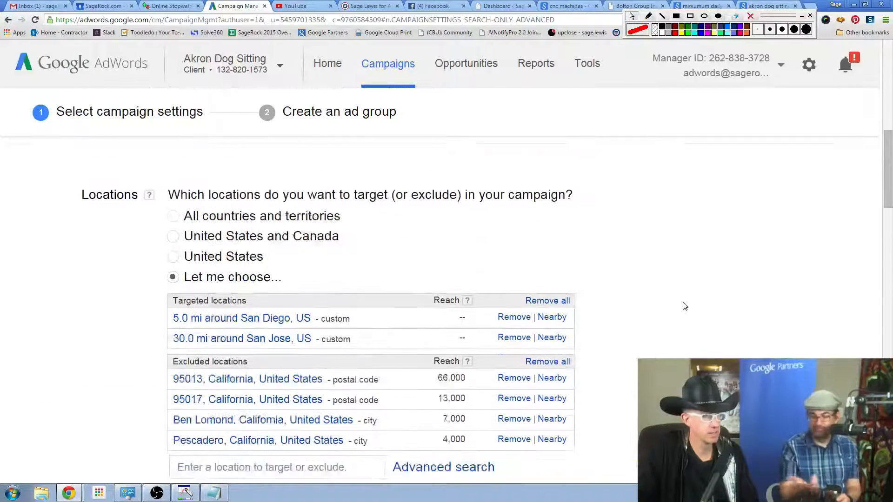
pyautogui.scroll(-2, 685, 305)
pyautogui.scroll(3, 684, 305)
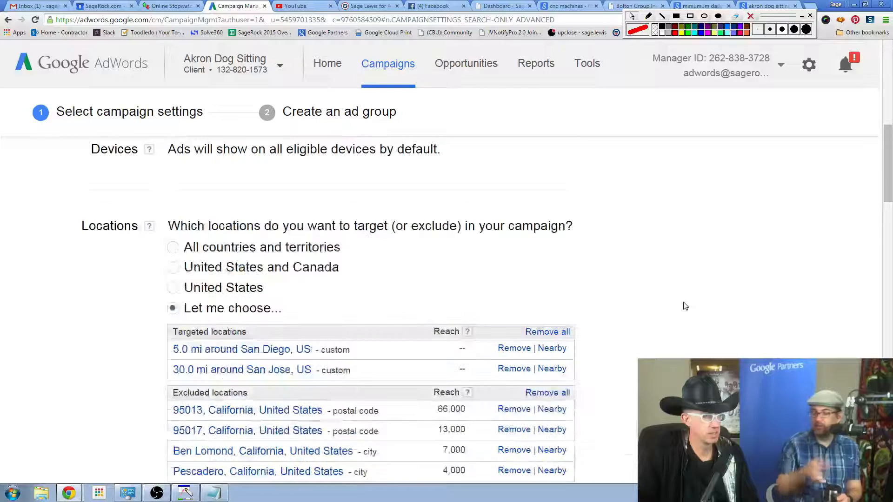
pyautogui.scroll(1, 685, 305)
pyautogui.scroll(-3, 684, 305)
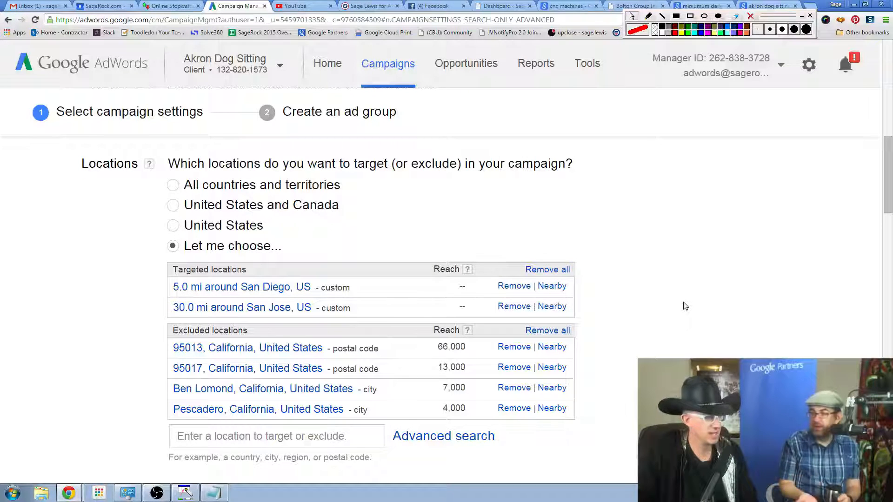
# Search Google for "pizza" in a new browser tab and check the detected location at the end of the results.
pyautogui.click(809, 5)
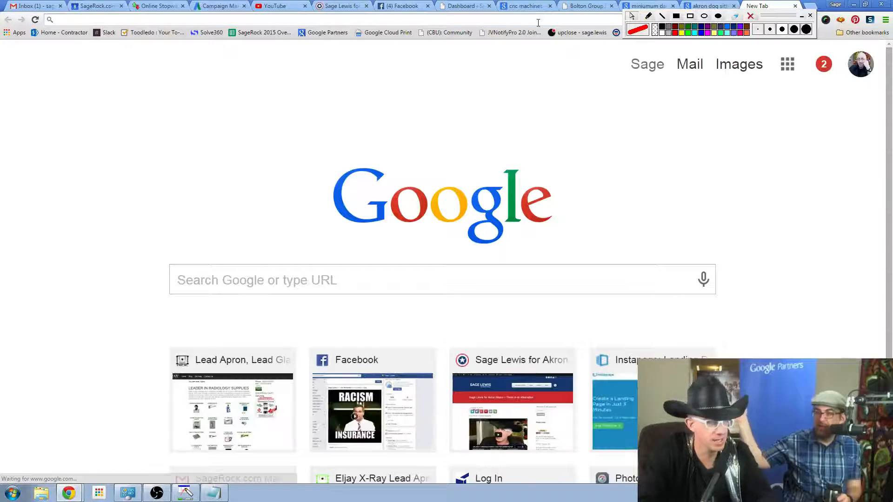
pyautogui.write('pizza')
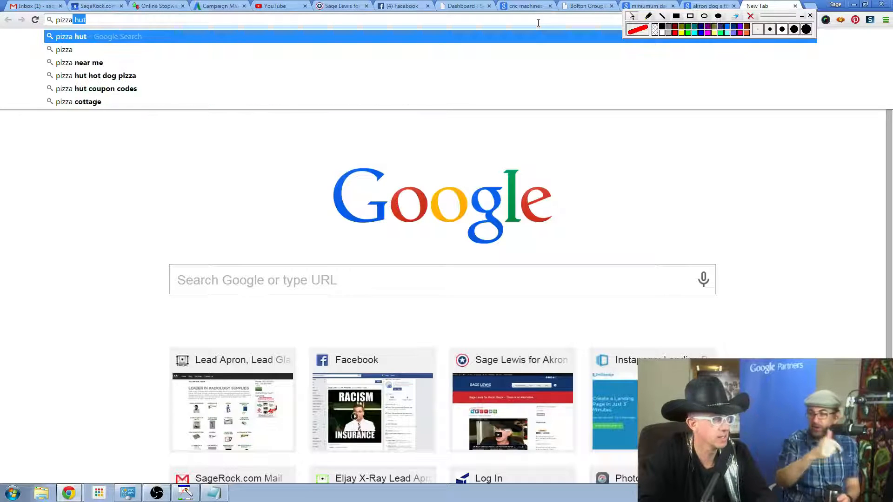
pyautogui.press('Return')
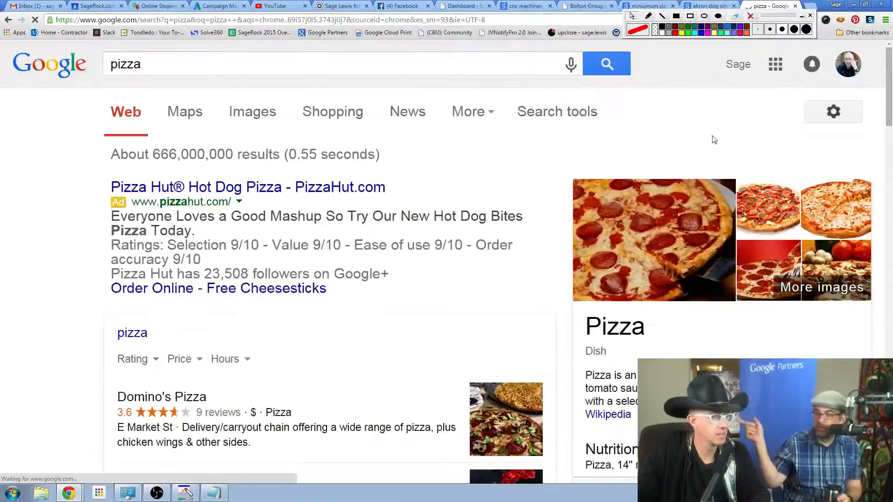
pyautogui.scroll(-15, 882, 103)
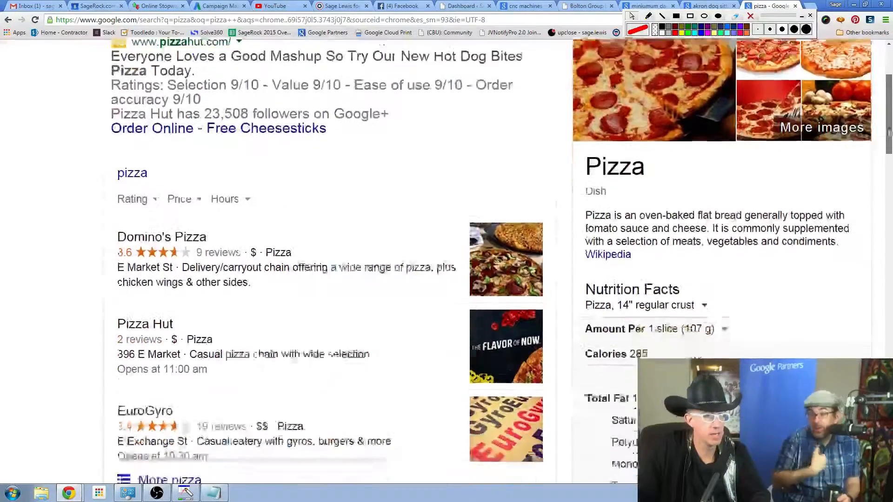
pyautogui.scroll(-15, 316, 260)
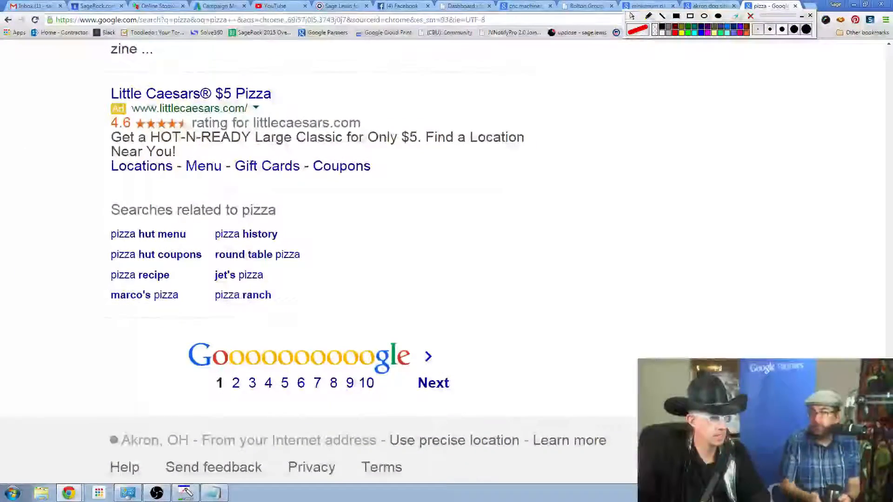
# Allow Google to use the computer's precise location and check the location line below the pizza results.
pyautogui.click(476, 448)
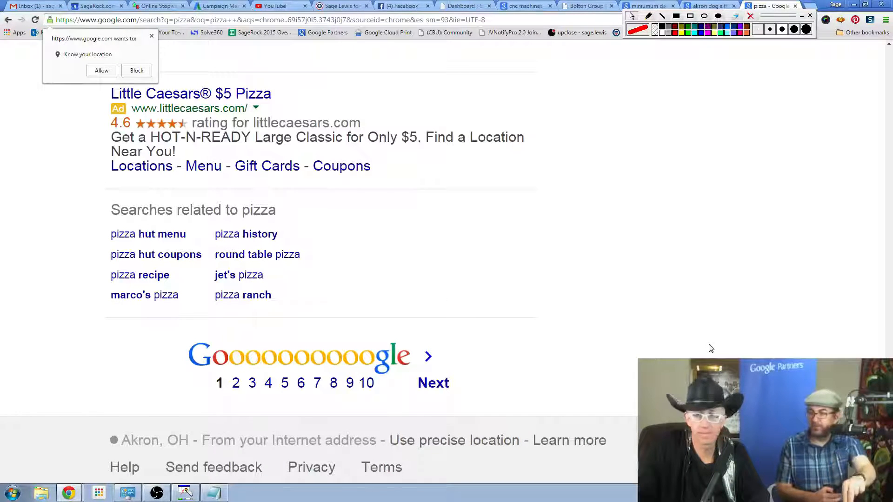
pyautogui.scroll(3, 710, 349)
pyautogui.scroll(-3, 711, 348)
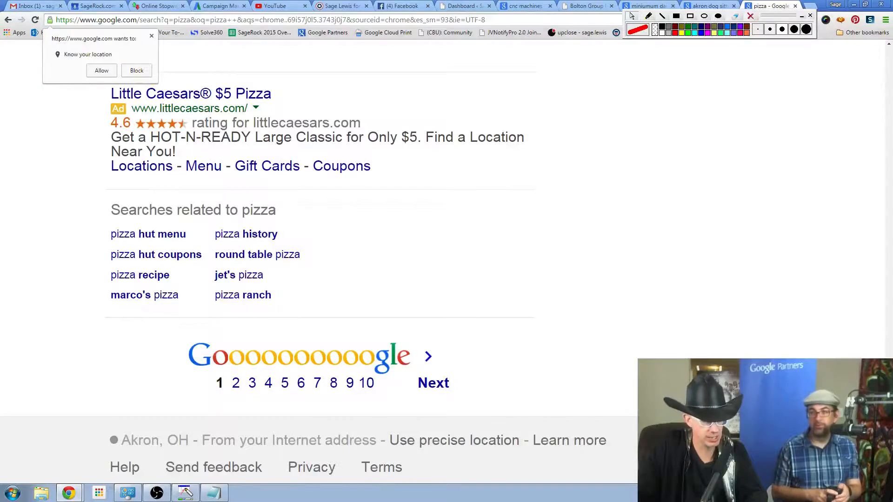
pyautogui.scroll(20, 79, 109)
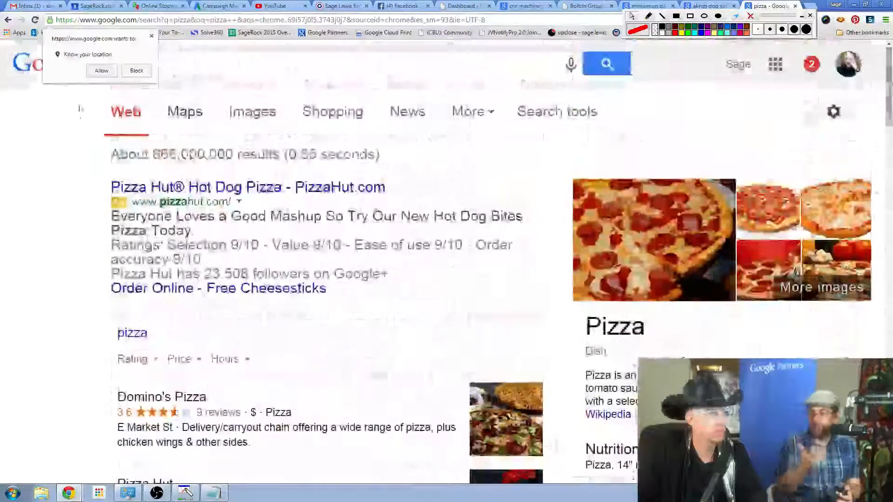
pyautogui.click(102, 71)
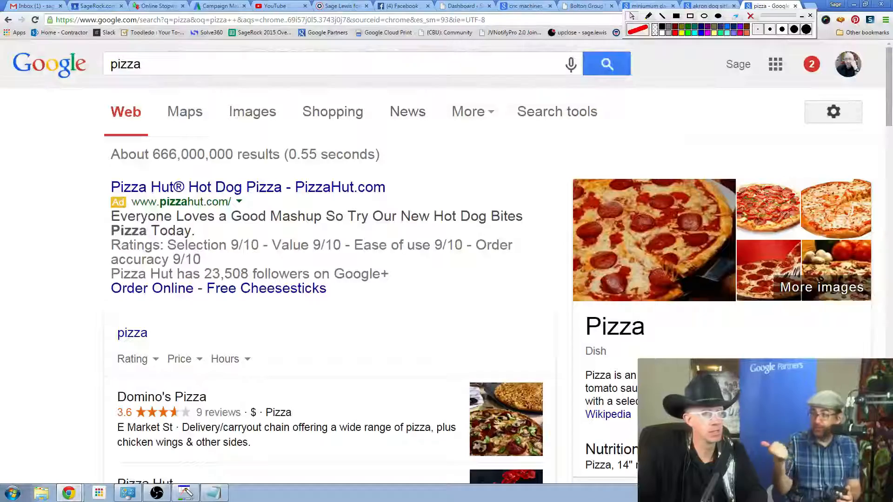
pyautogui.scroll(-20, 326, 260)
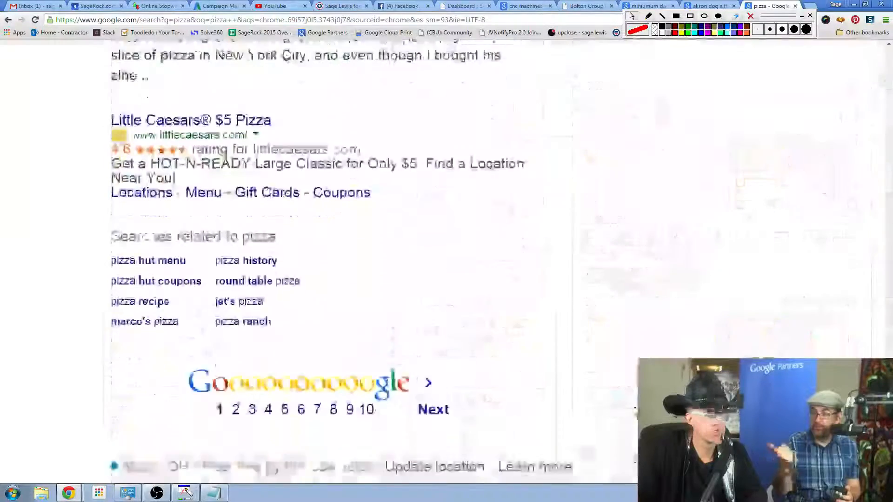
pyautogui.scroll(-2, 325, 260)
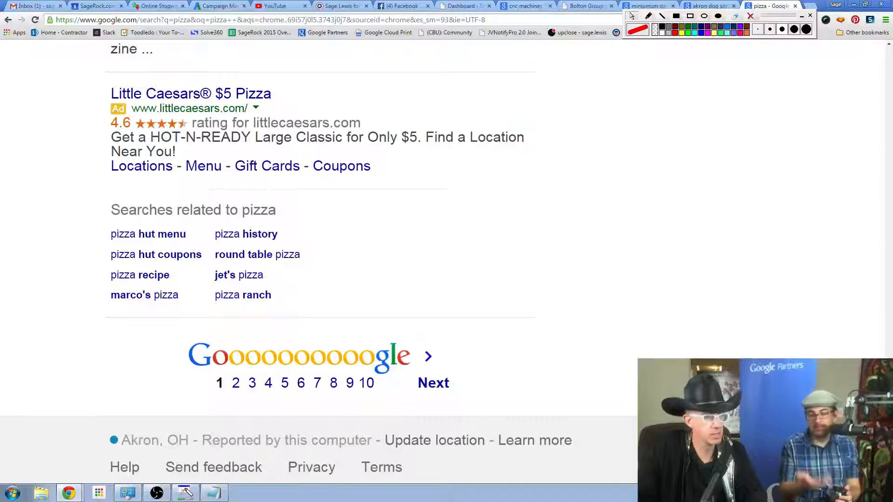
# Move the floating annotation palette clear of the browser tabs and close the pizza search to return to the campaign settings.
pyautogui.scroll(6, 630, 392)
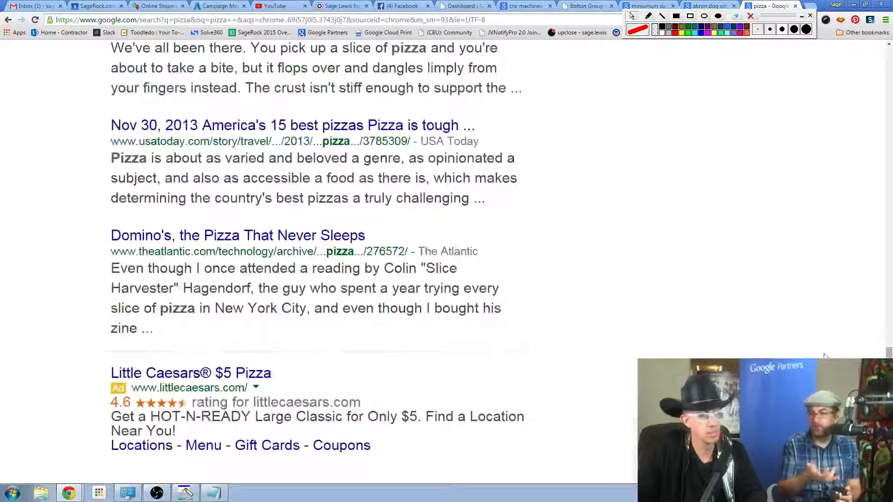
pyautogui.scroll(10, 824, 355)
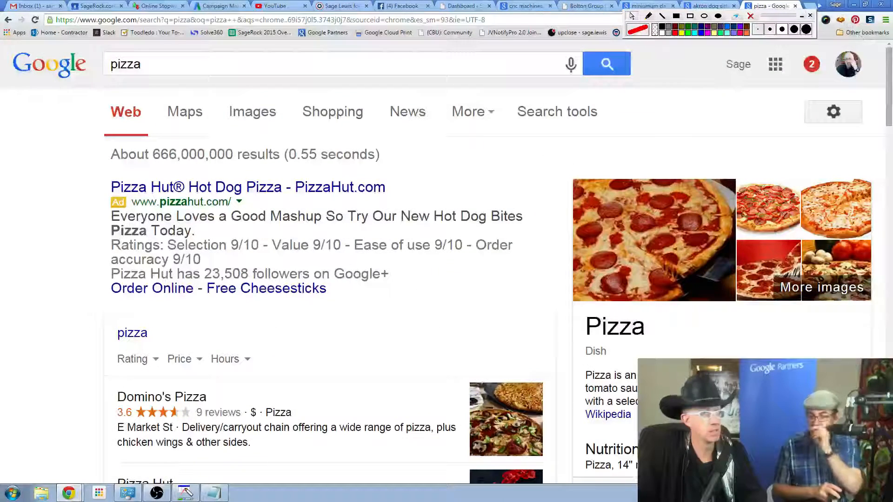
pyautogui.moveTo(789, 18); pyautogui.dragTo(771, 53)
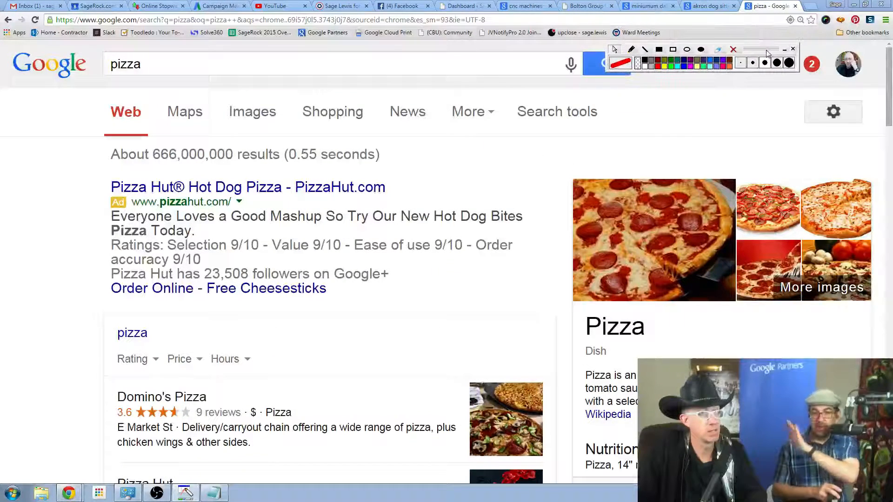
pyautogui.click(796, 8)
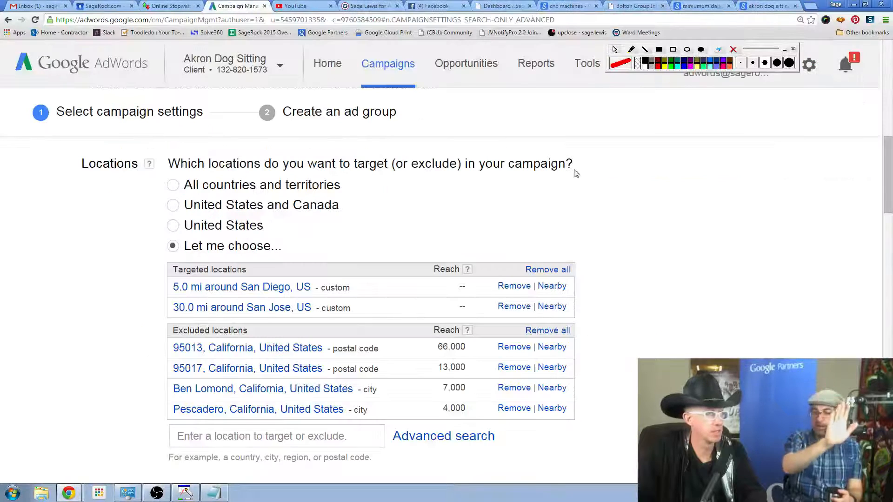
# Expand the advanced location options below the location lists and view the Target and Exclude choices.
pyautogui.scroll(-5, 711, 198)
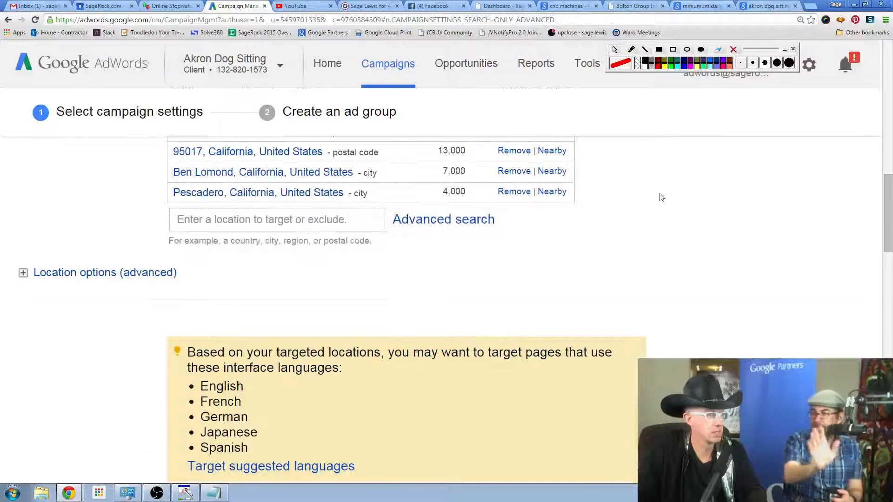
pyautogui.click(24, 272)
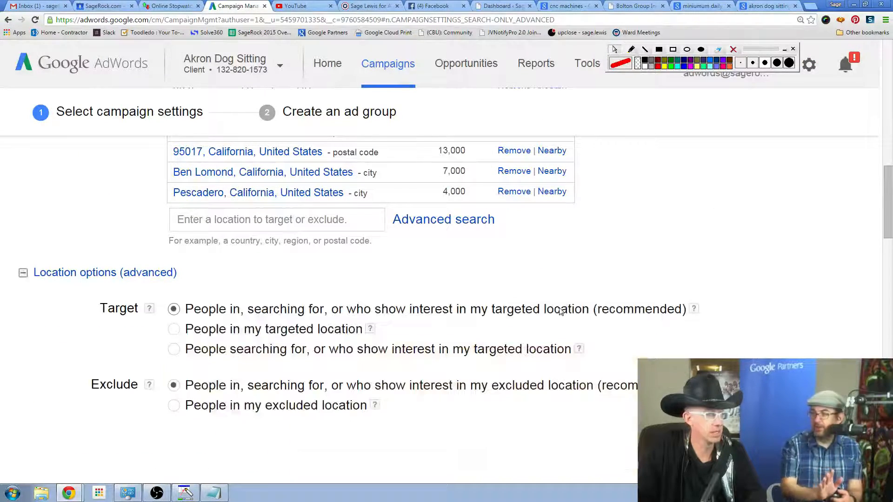
pyautogui.scroll(-2, 559, 308)
pyautogui.scroll(-1, 559, 307)
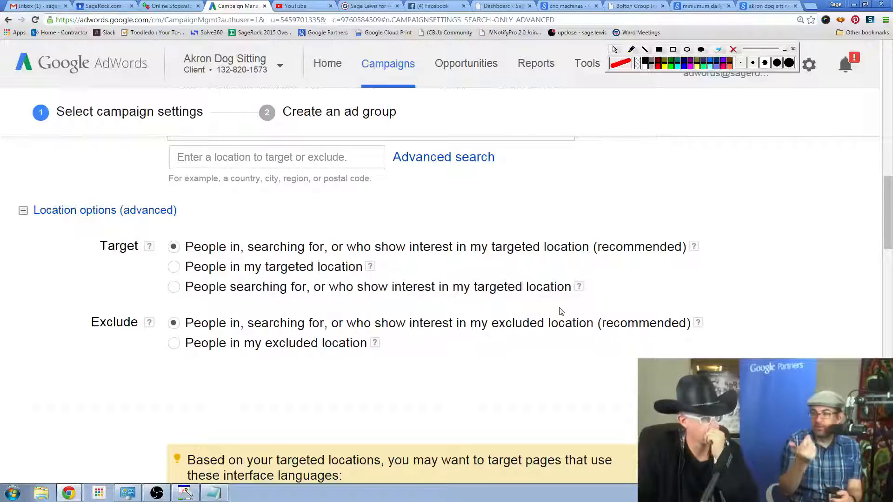
# Review the targeted and excluded locations, the advanced Target and Exclude options, and the suggested interface languages.
pyautogui.scroll(6, 593, 298)
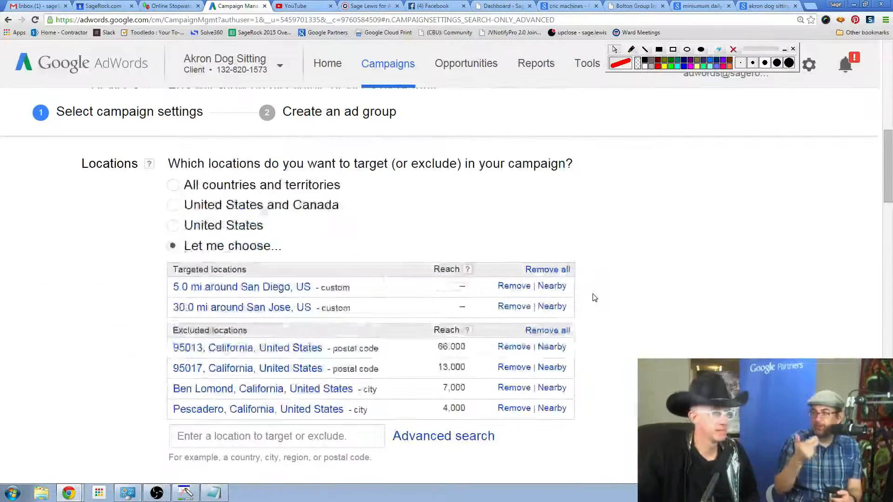
pyautogui.scroll(7, 594, 298)
pyautogui.scroll(-1, 595, 297)
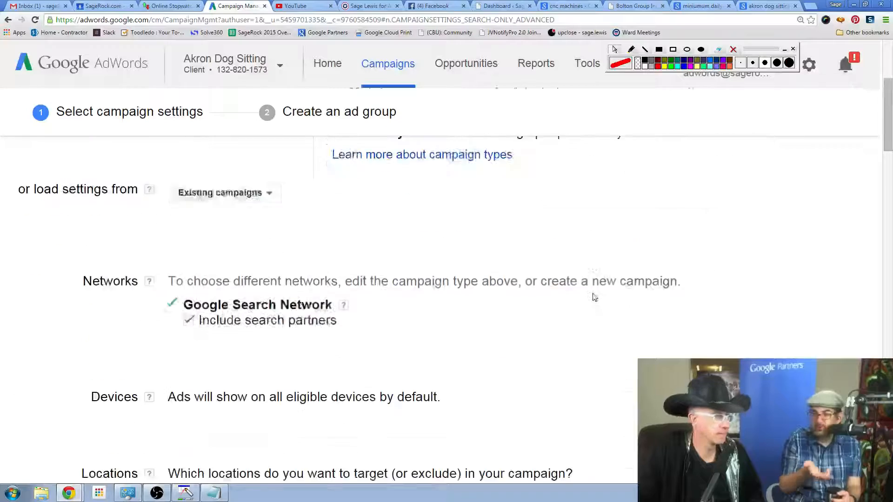
pyautogui.scroll(-9, 594, 297)
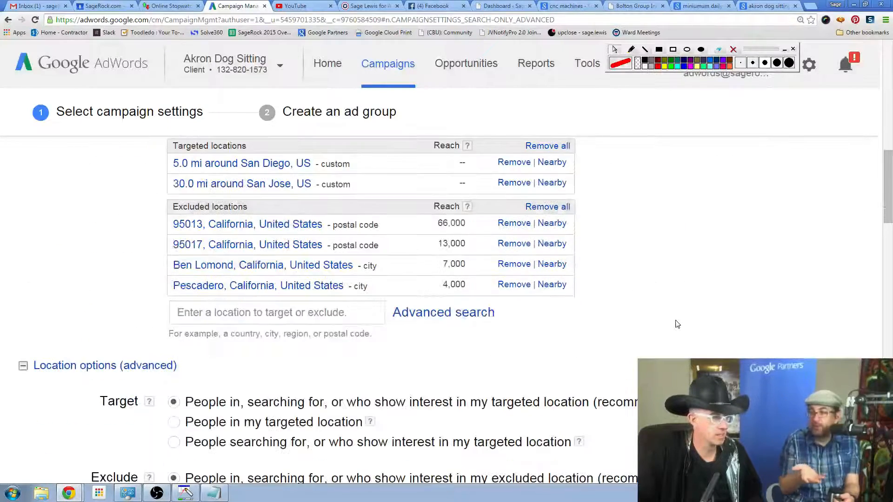
pyautogui.scroll(-3, 677, 324)
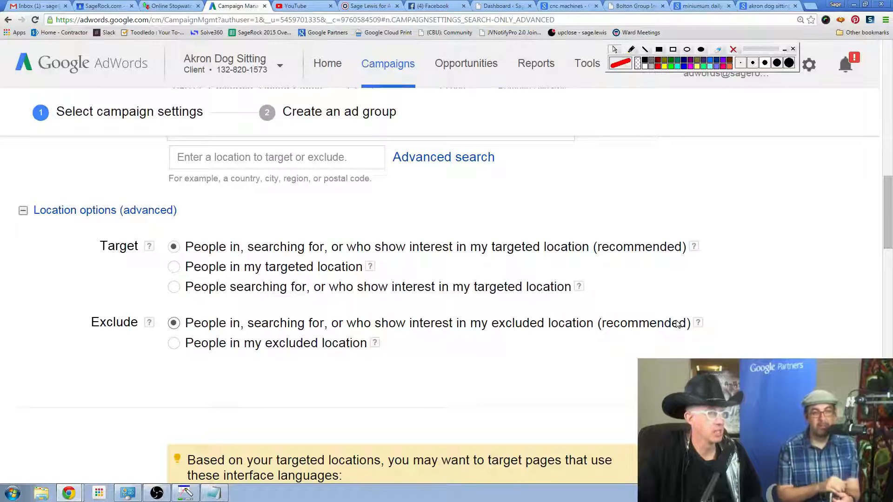
pyautogui.scroll(-1, 677, 324)
pyautogui.scroll(-5, 674, 328)
pyautogui.scroll(4, 674, 331)
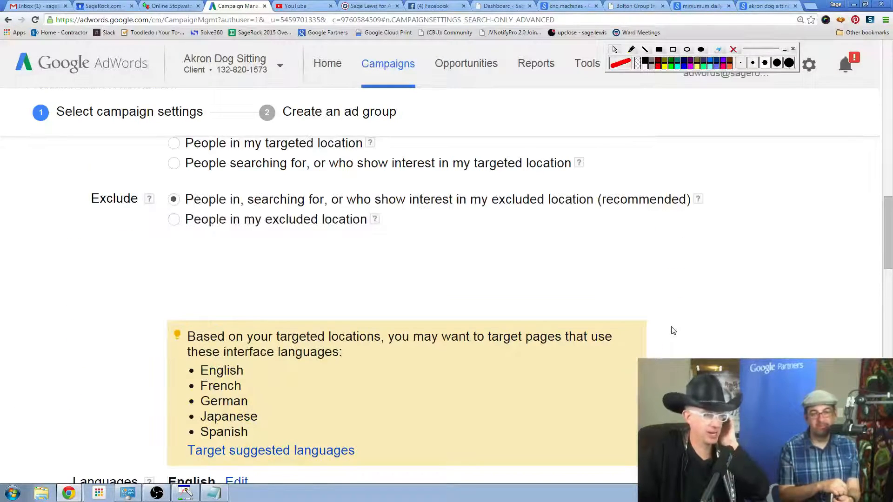
pyautogui.scroll(3, 673, 330)
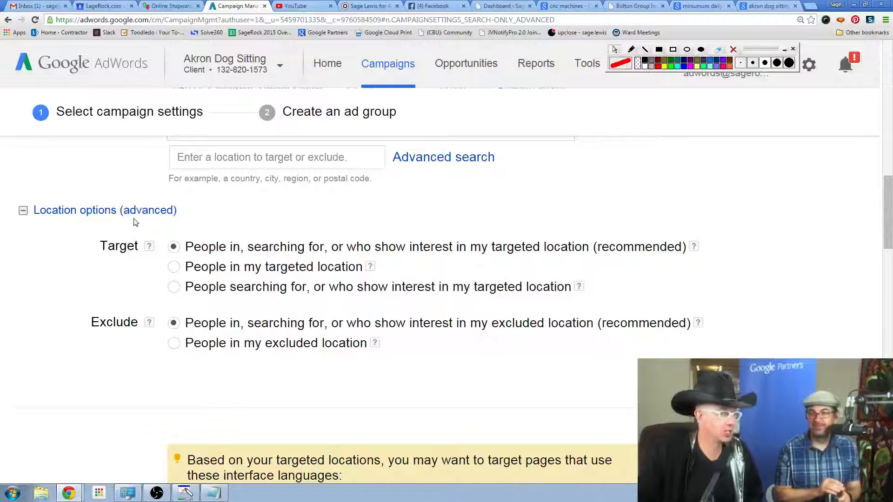
pyautogui.click(22, 213)
pyautogui.click(22, 213)
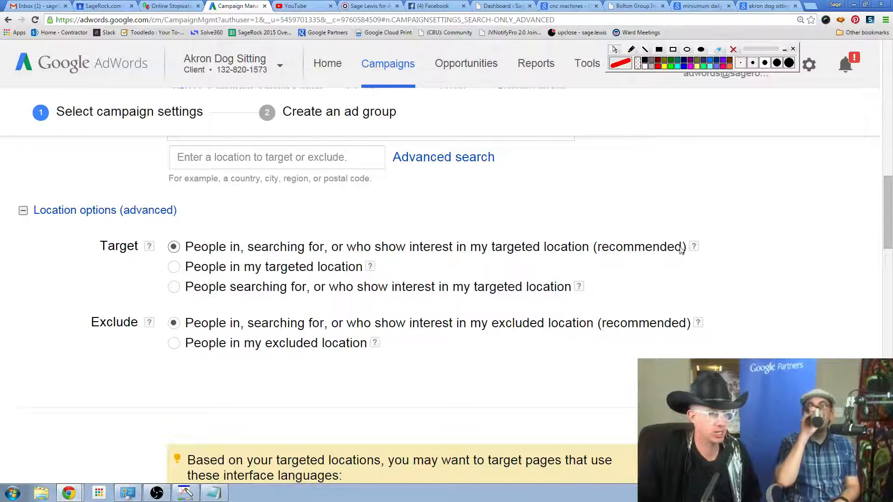
# Set the advanced Target option to "People in my targeted location" and read the help on the target choices.
pyautogui.moveTo(693, 247)
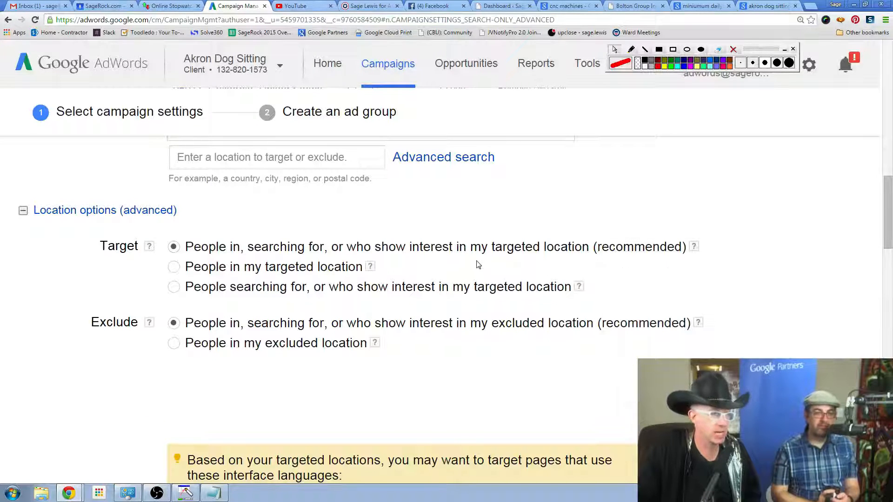
pyautogui.click(173, 266)
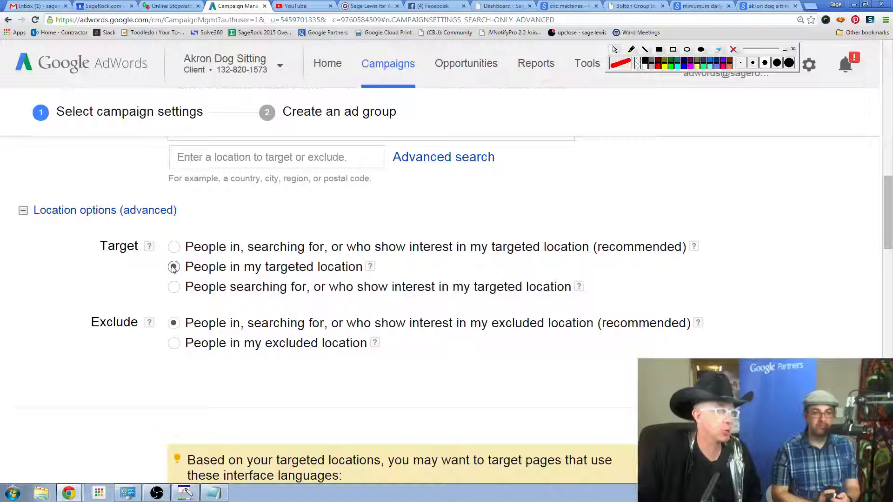
pyautogui.moveTo(370, 270)
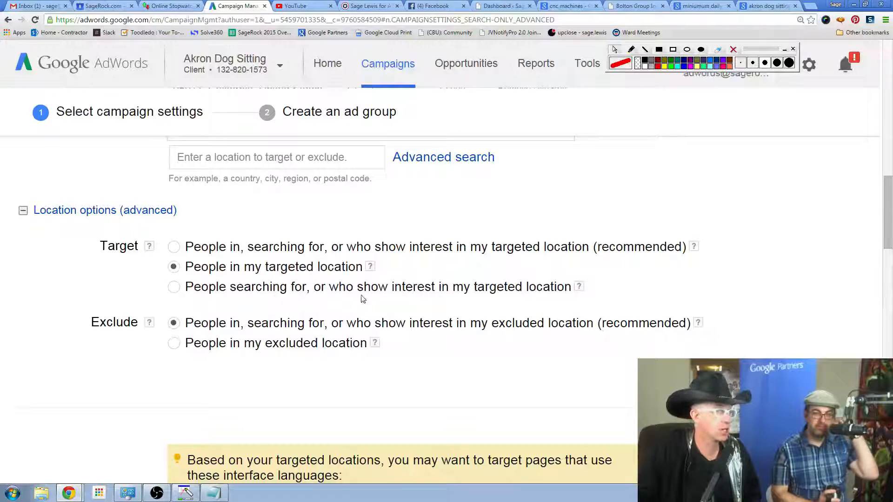
pyautogui.moveTo(579, 289)
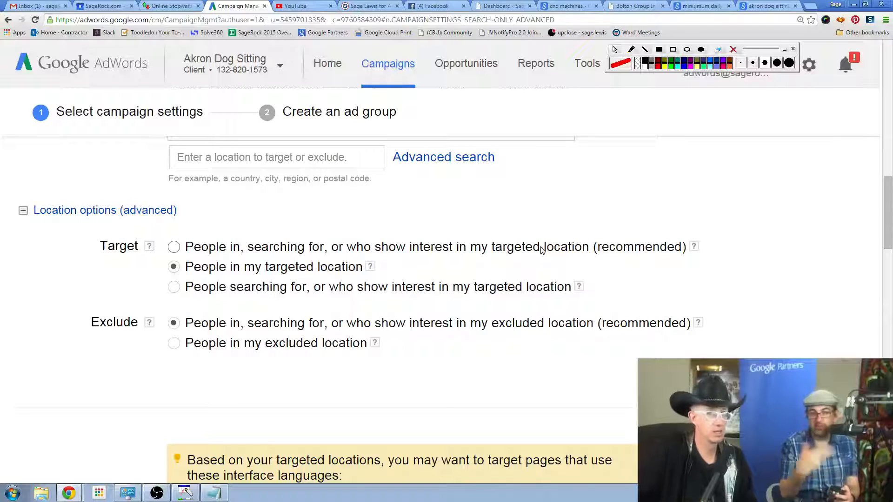
pyautogui.scroll(-3, 542, 235)
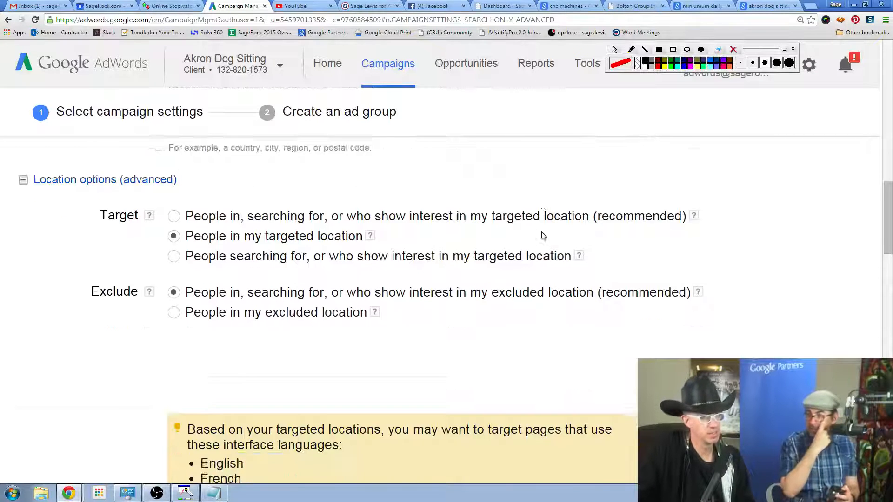
# Review the suggested interface languages and bid strategy settings, and show the advanced bid strategy options.
pyautogui.scroll(-3, 781, 301)
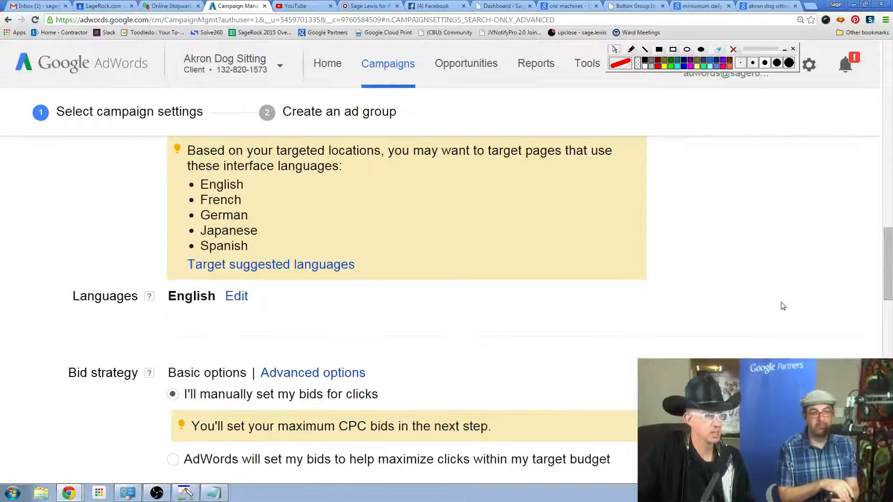
pyautogui.scroll(1, 783, 303)
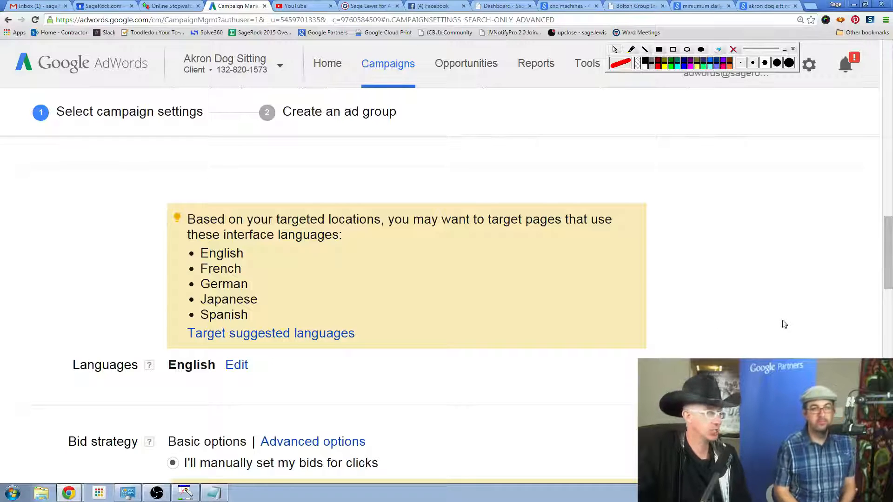
pyautogui.scroll(-1, 782, 328)
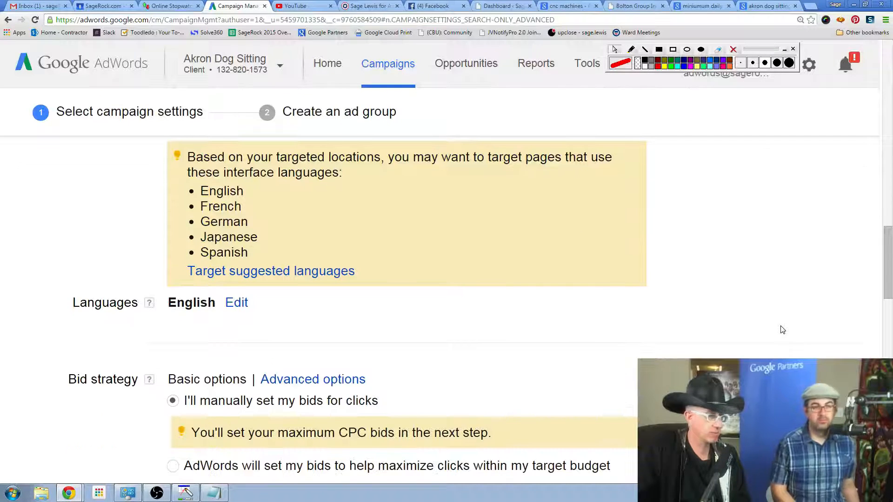
pyautogui.scroll(-2, 782, 329)
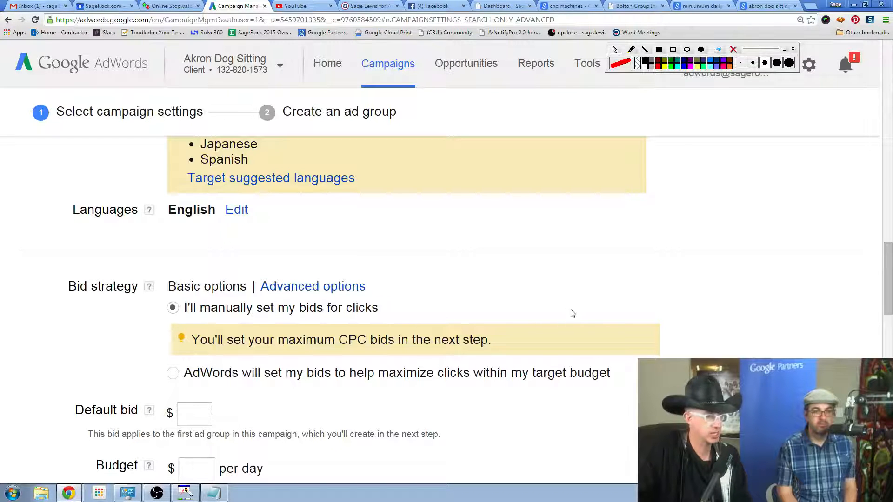
pyautogui.scroll(-1, 768, 303)
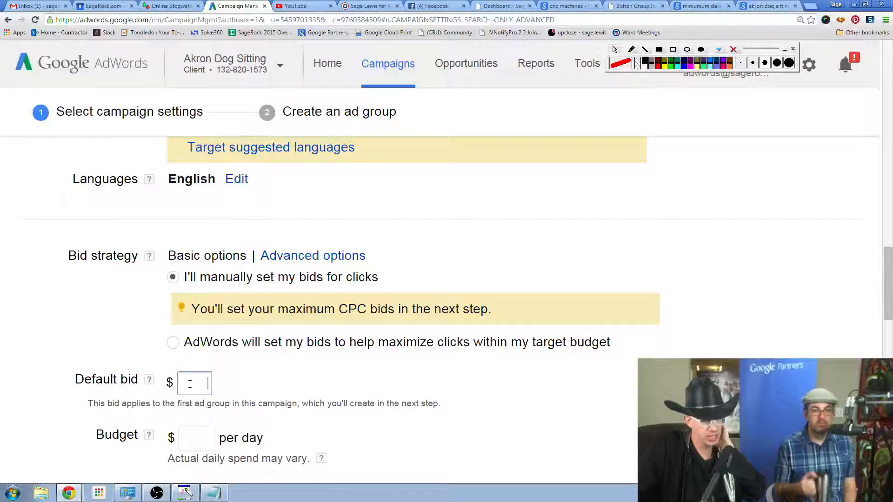
pyautogui.click(329, 257)
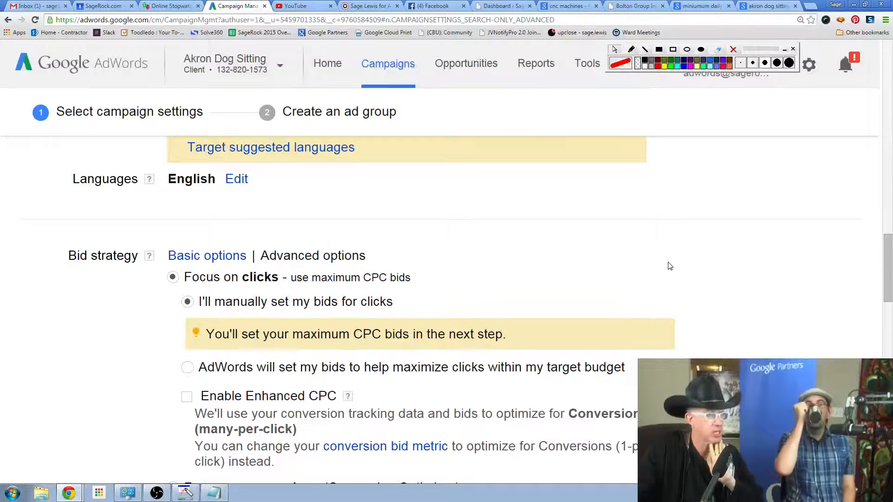
# Set the bid strategy to "Focus on conversions (Conversion Optimizer)" and read the help on flexible bid strategies.
pyautogui.scroll(-3, 674, 265)
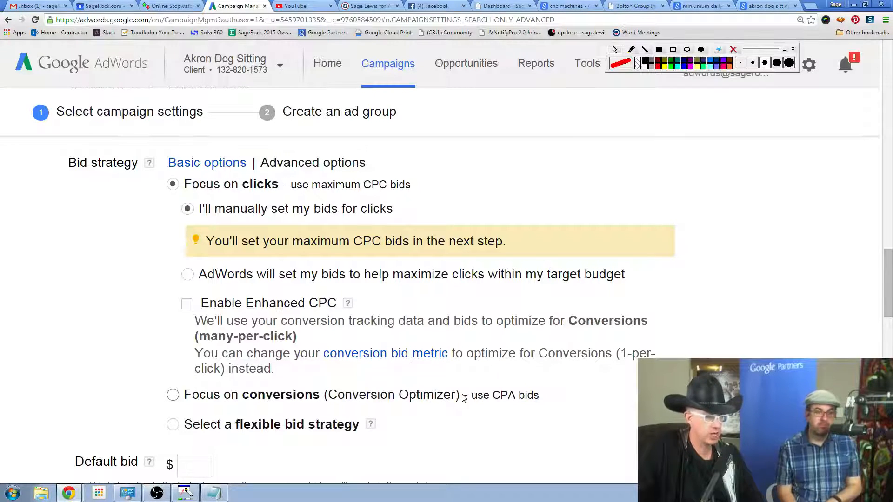
pyautogui.moveTo(459, 396); pyautogui.dragTo(442, 399)
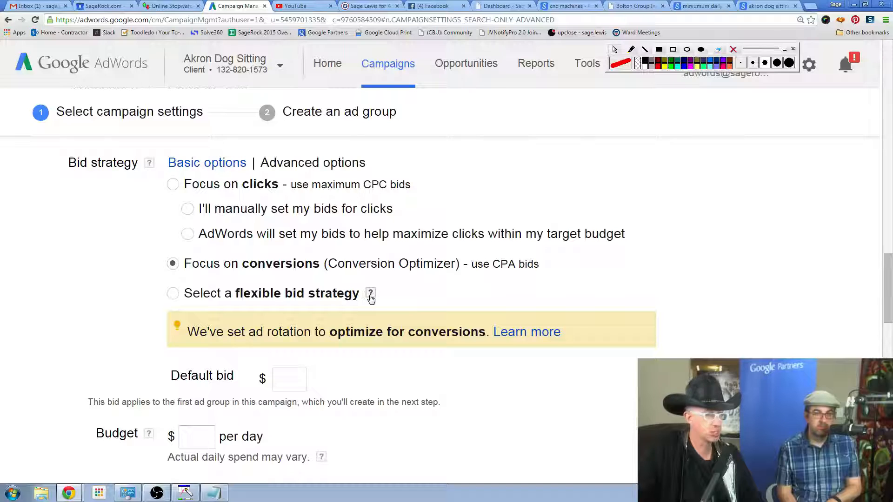
pyautogui.moveTo(370, 298)
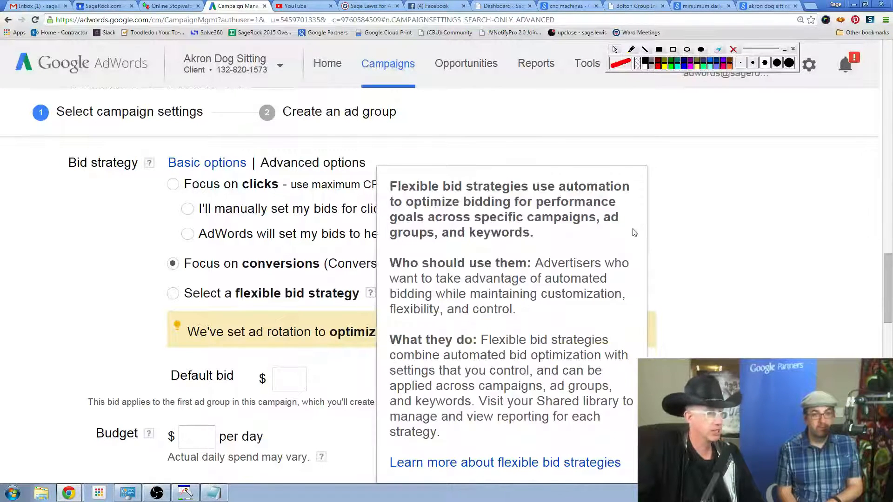
pyautogui.click(673, 222)
# Switch the bid strategy to "AdWords will set my bids to help maximize clicks within my target budget".
pyautogui.scroll(3, 684, 214)
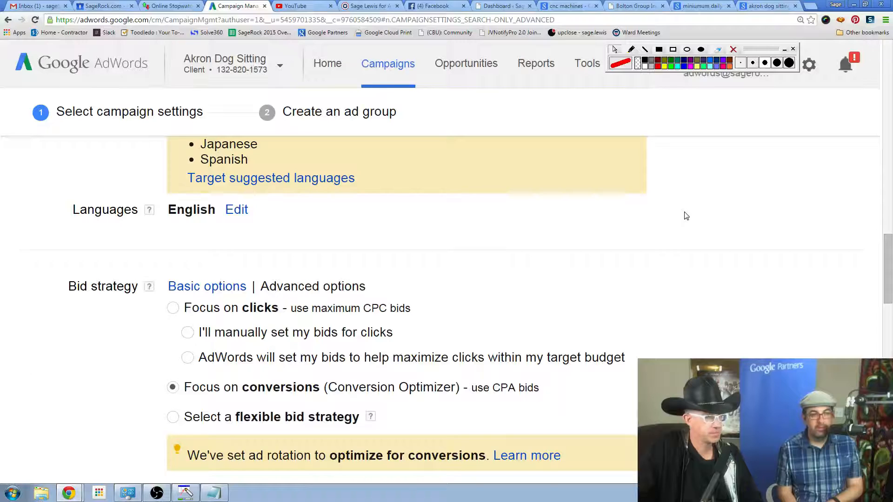
pyautogui.scroll(3, 684, 216)
pyautogui.scroll(-3, 685, 216)
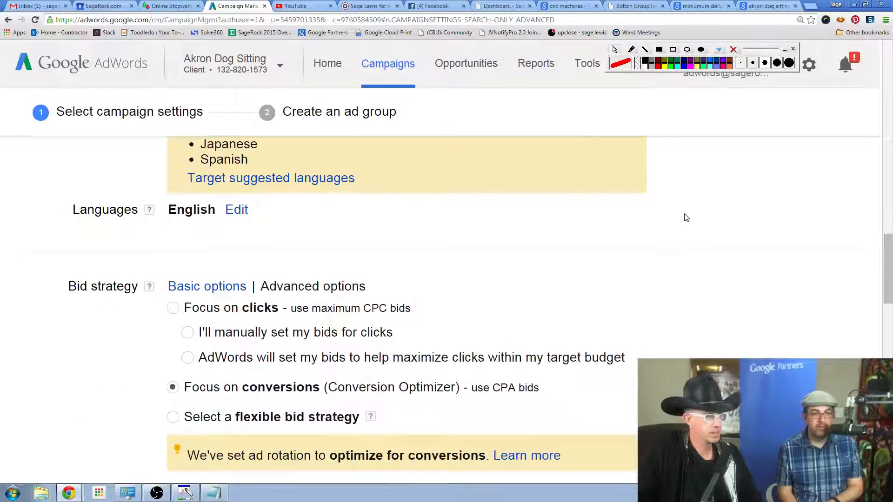
pyautogui.click(187, 358)
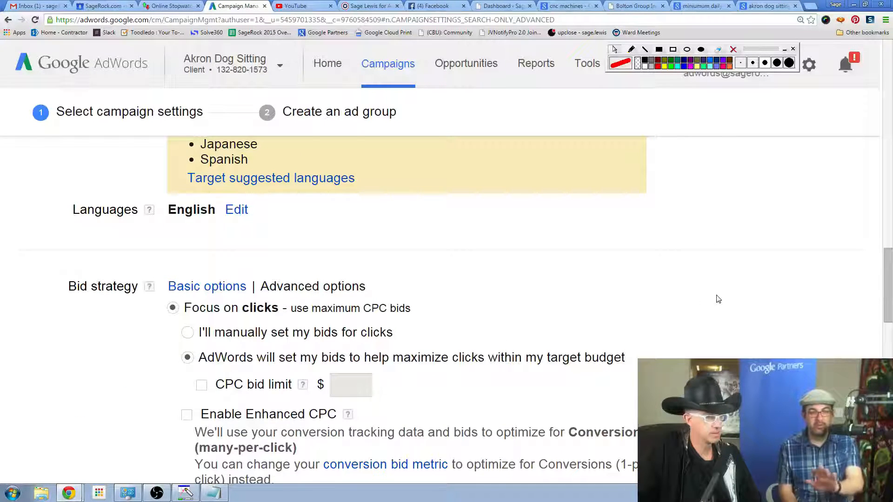
pyautogui.scroll(-1, 719, 298)
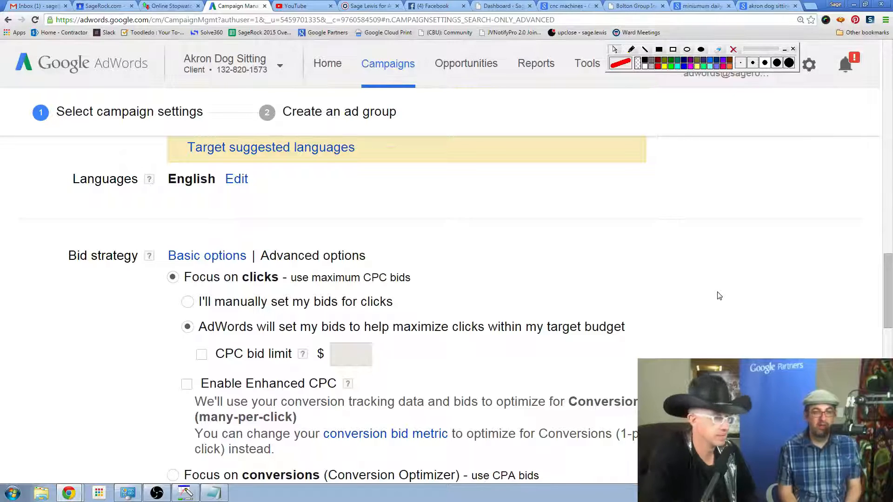
# Set the clicks-focused bid strategy to "I'll manually set my bids for clicks" and look over the remaining bid options.
pyautogui.click(188, 302)
pyautogui.scroll(-3, 679, 284)
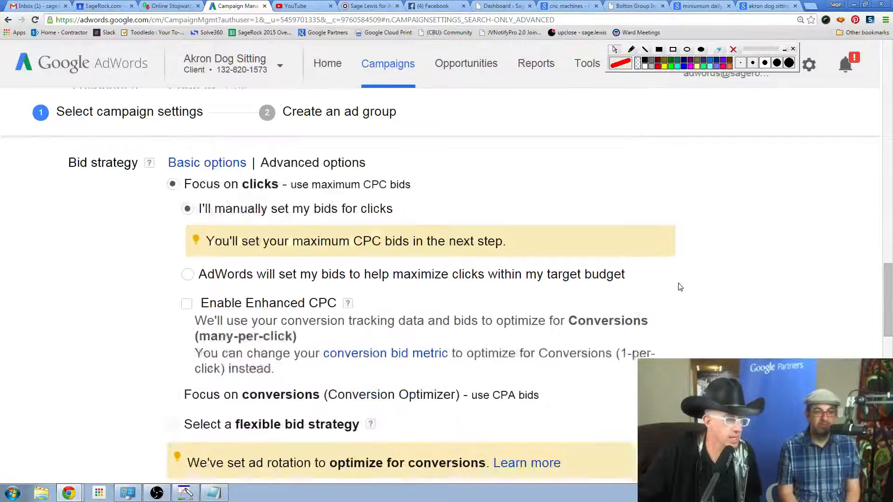
pyautogui.scroll(-4, 678, 287)
pyautogui.scroll(3, 681, 285)
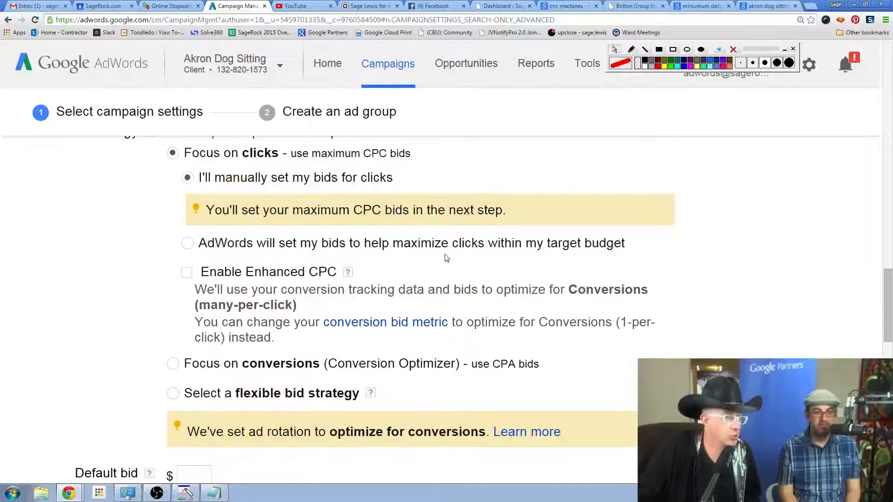
# Choose AdWords-set bids for maximizing clicks and enable the CPC bid limit.
pyautogui.click(187, 243)
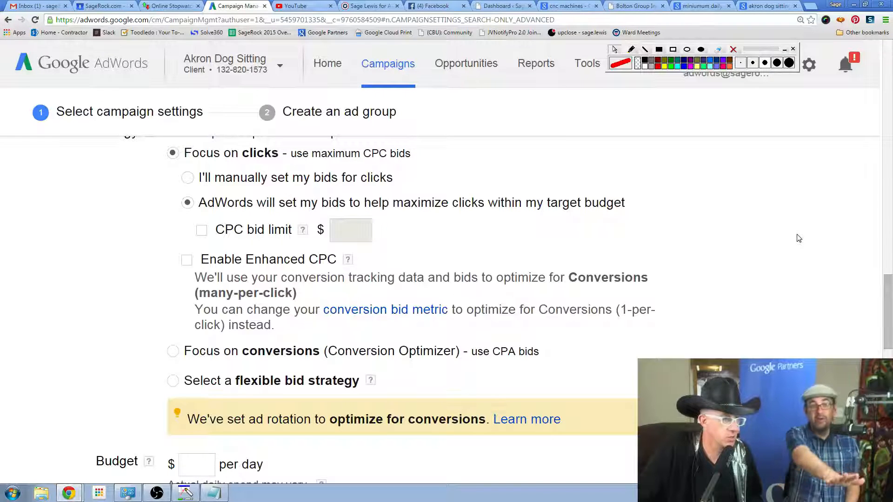
pyautogui.scroll(1, 799, 238)
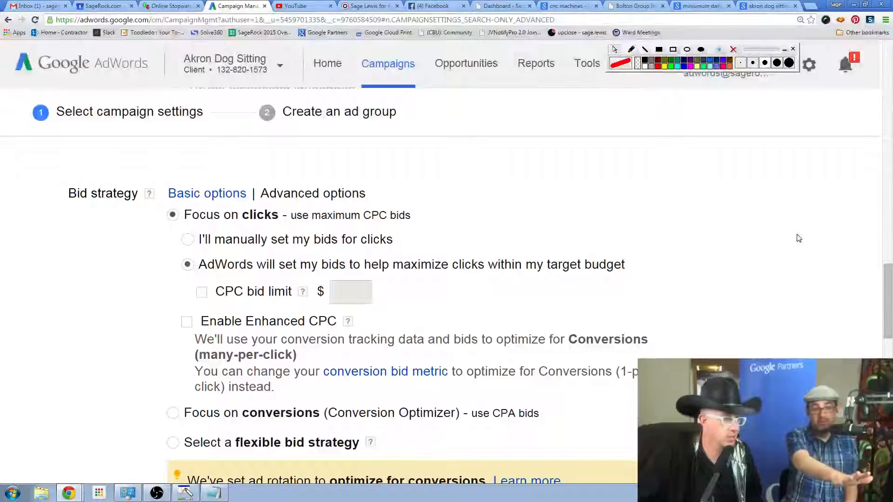
pyautogui.click(201, 292)
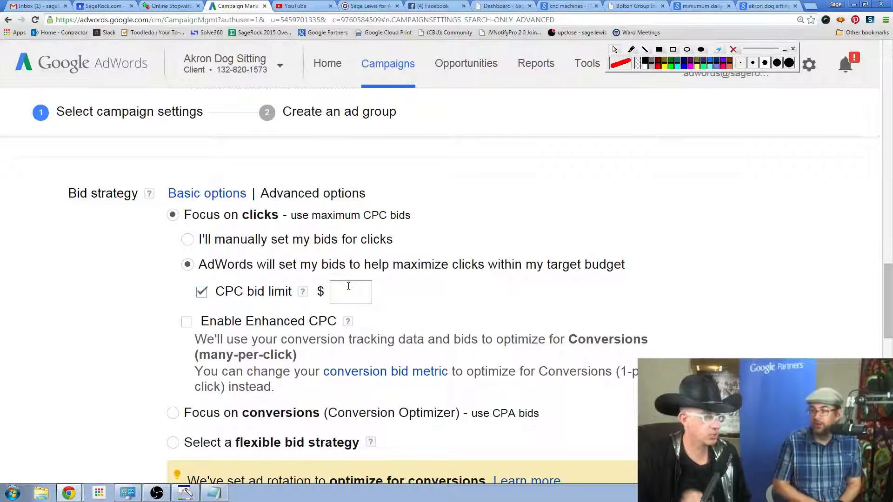
# Return the bid strategy to manually set bids for clicks and set the default bid to $2.
pyautogui.click(194, 240)
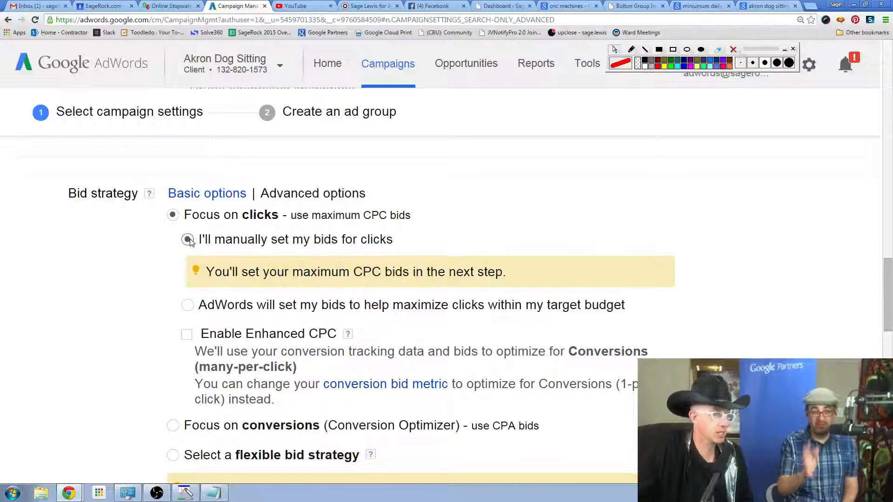
pyautogui.scroll(-3, 618, 279)
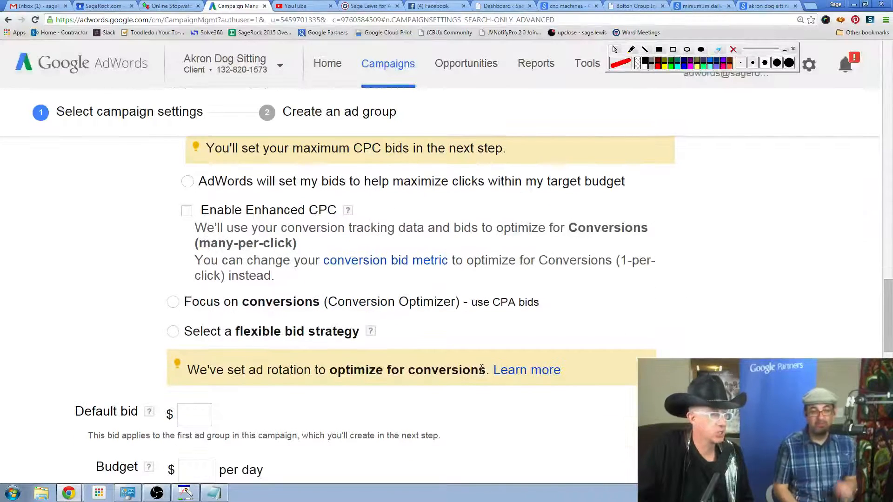
pyautogui.click(194, 415)
pyautogui.scroll(-2, 456, 409)
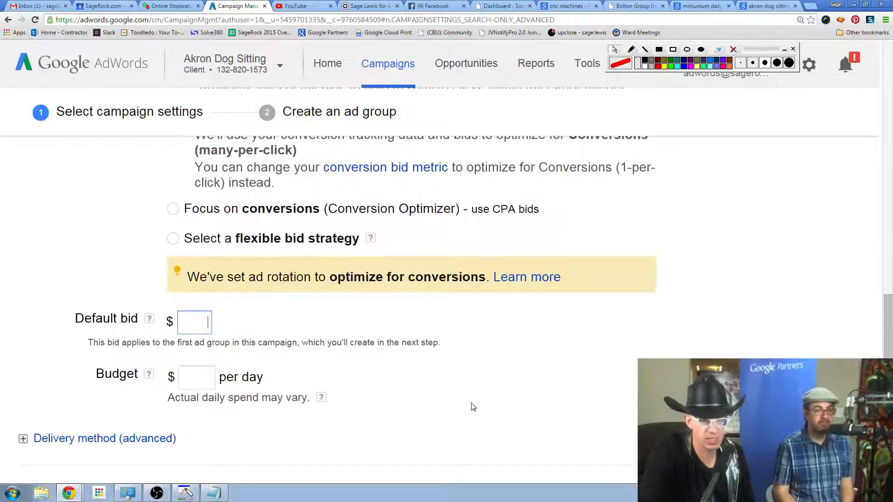
pyautogui.write('2')
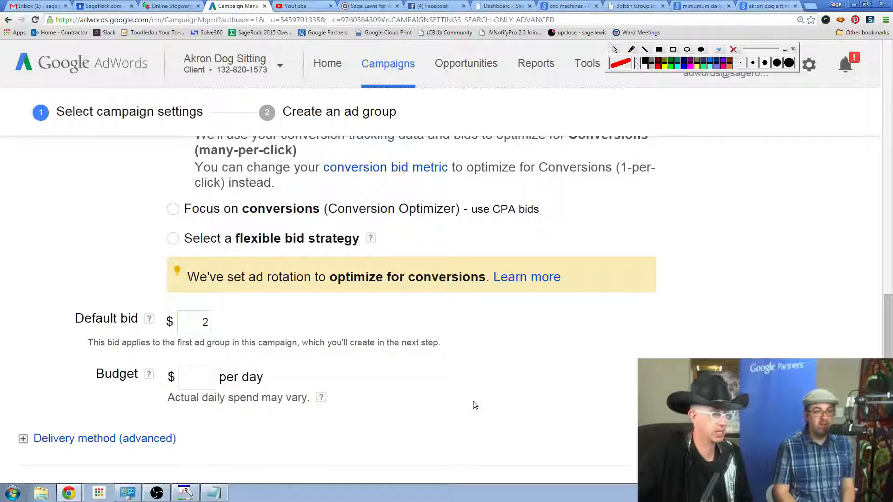
# Set the campaign budget to $10 per day.
pyautogui.click(208, 376)
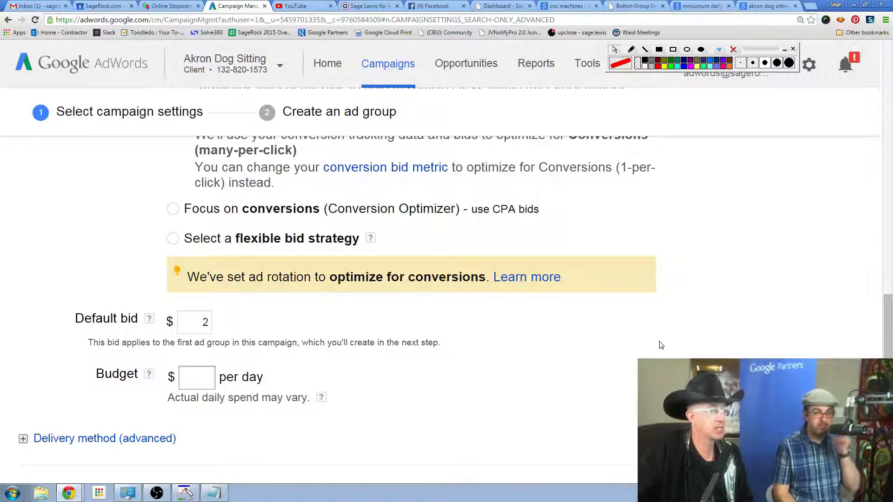
pyautogui.write('10')
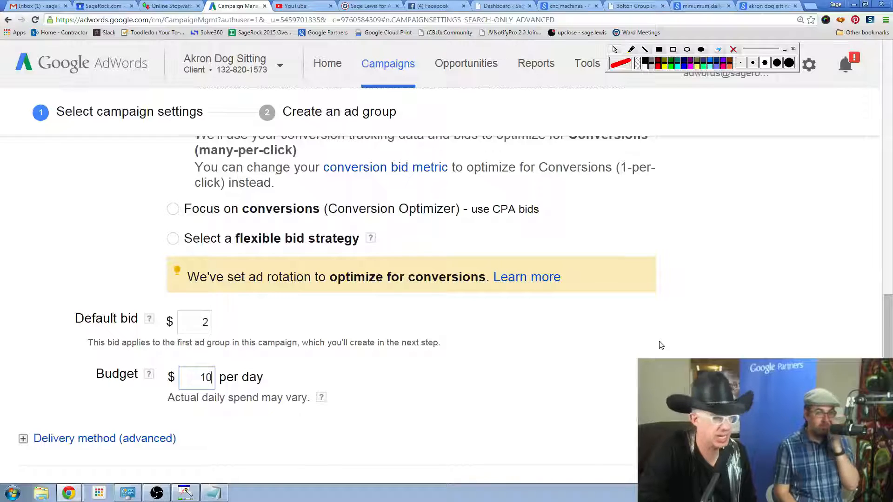
pyautogui.click(674, 335)
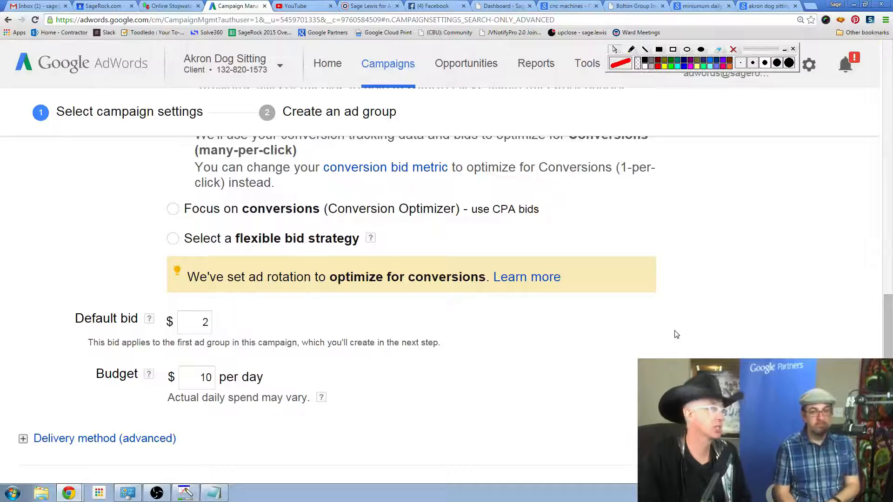
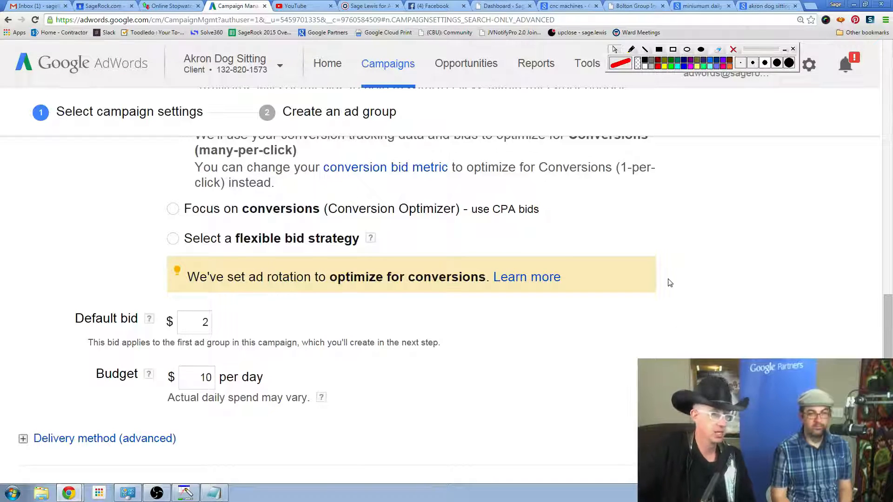
# Expand the advanced delivery method options and review them along with the available ad extensions.
pyautogui.scroll(-1, 668, 288)
pyautogui.scroll(-2, 274, 393)
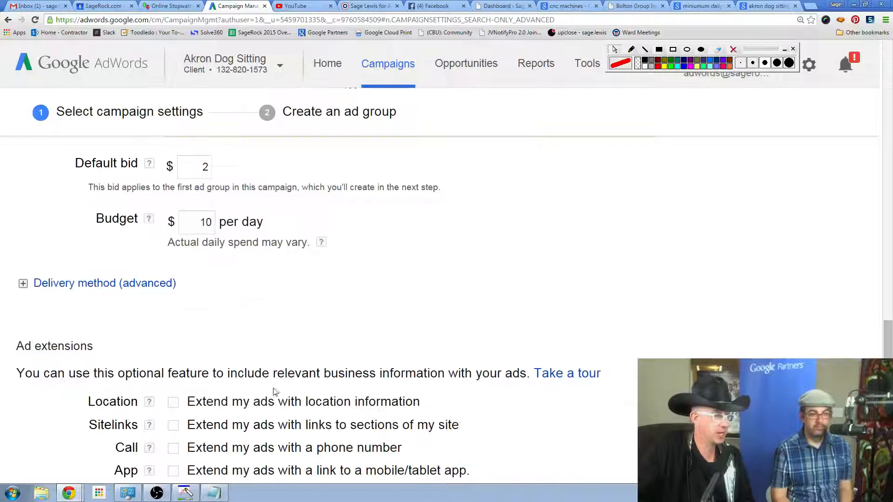
pyautogui.click(23, 284)
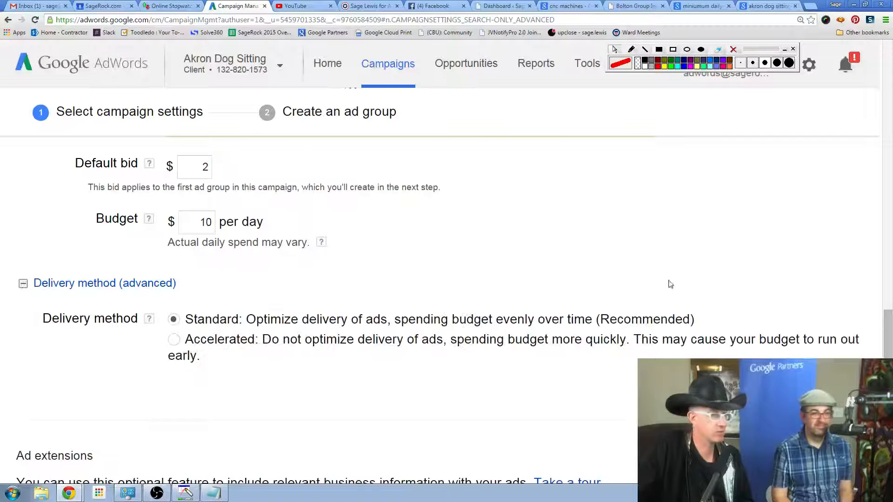
pyautogui.scroll(-2, 706, 280)
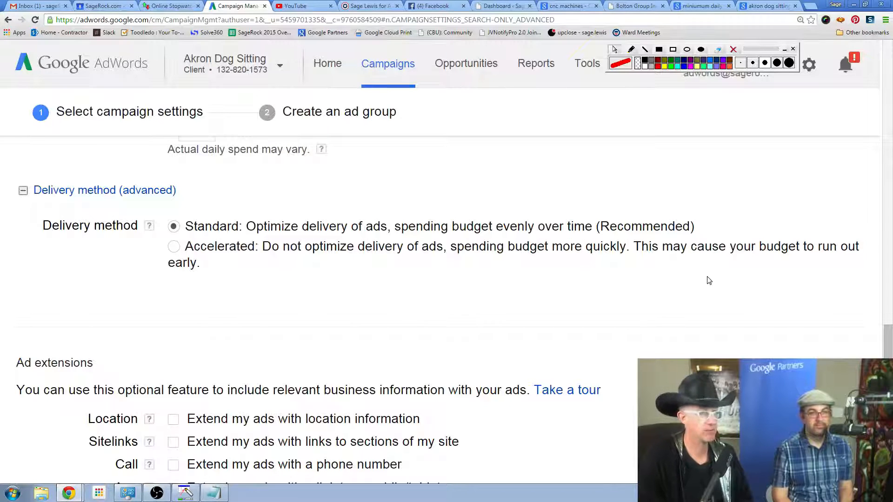
pyautogui.scroll(-1, 709, 281)
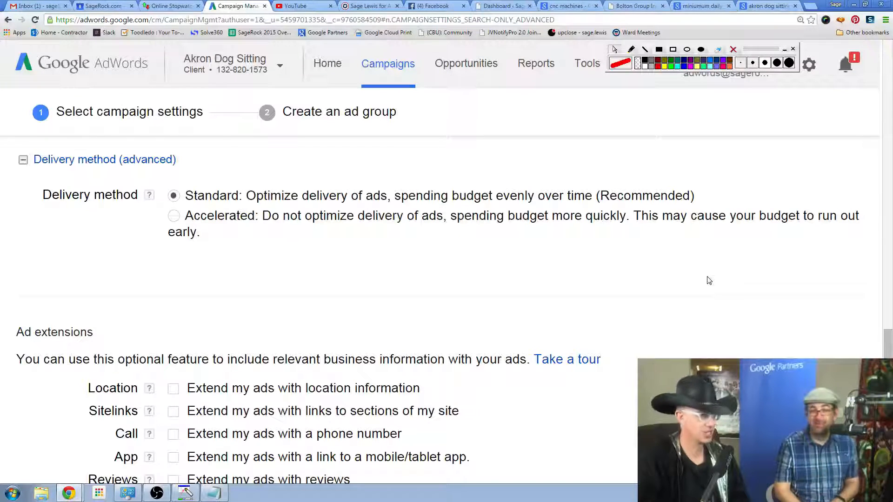
pyautogui.scroll(-2, 709, 281)
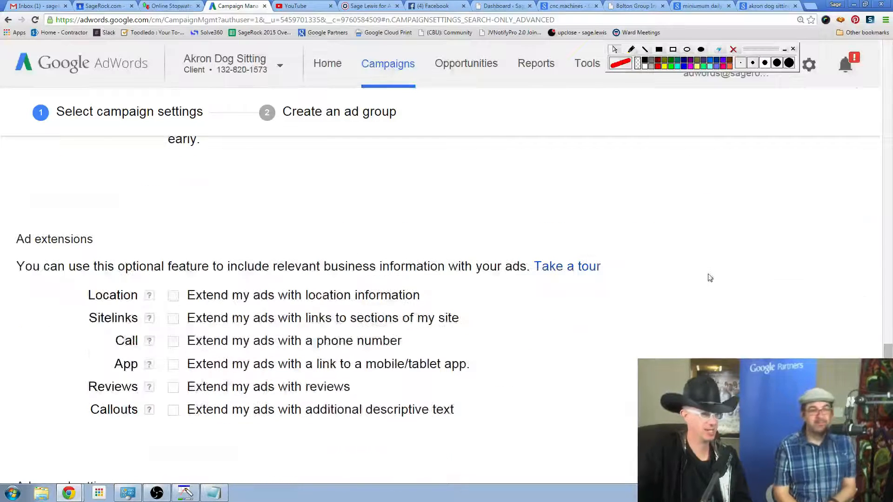
pyautogui.scroll(-1, 710, 277)
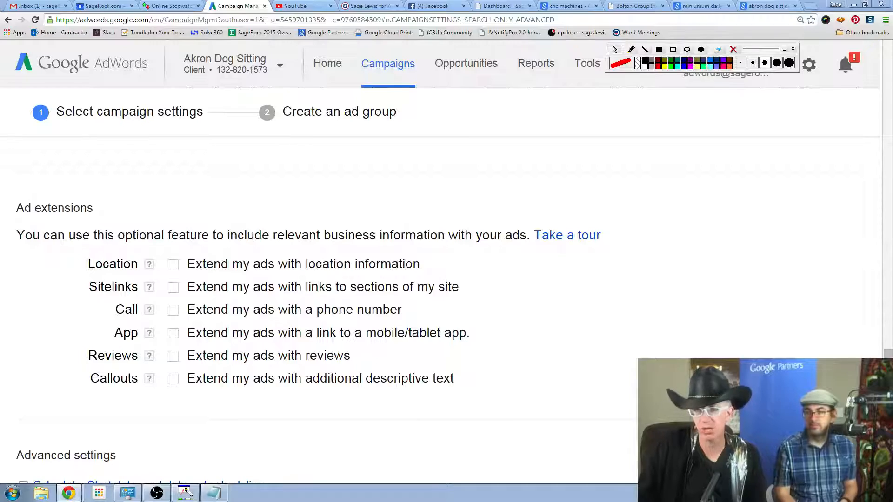
# Open the advanced location search in radius targeting mode and remove the San Diego and San Jose radius targets.
pyautogui.scroll(12, 645, 247)
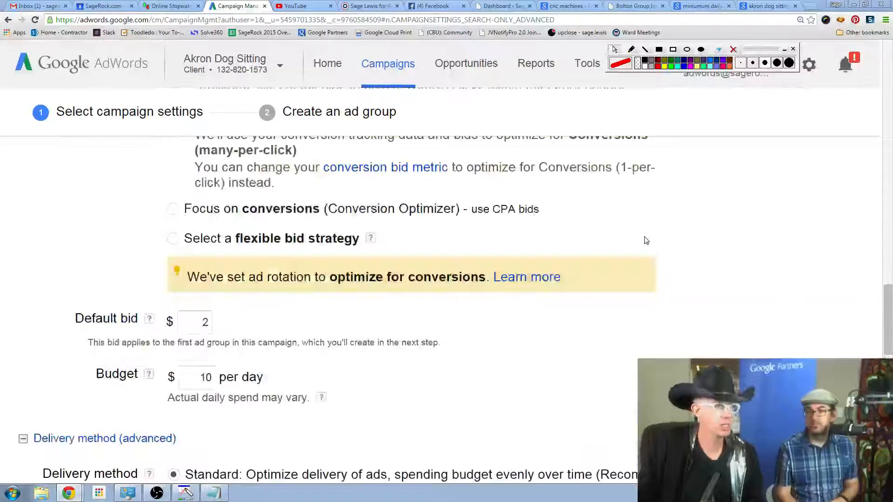
pyautogui.scroll(9, 645, 240)
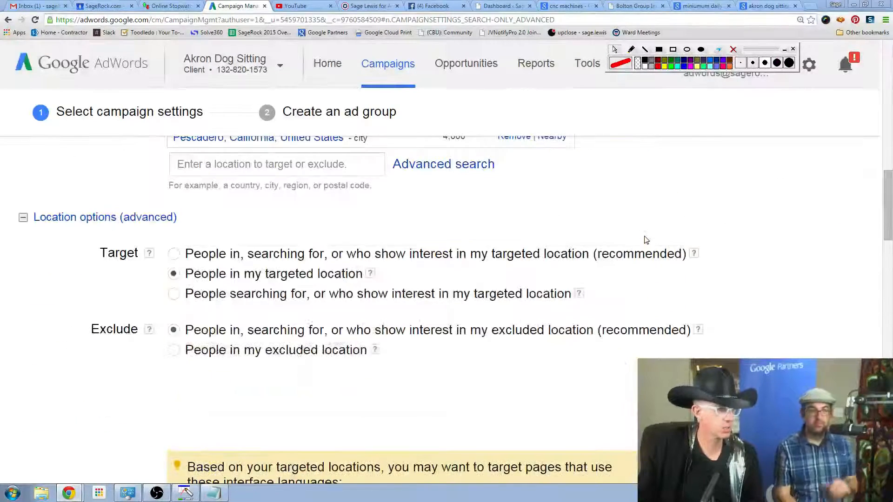
pyautogui.scroll(8, 646, 240)
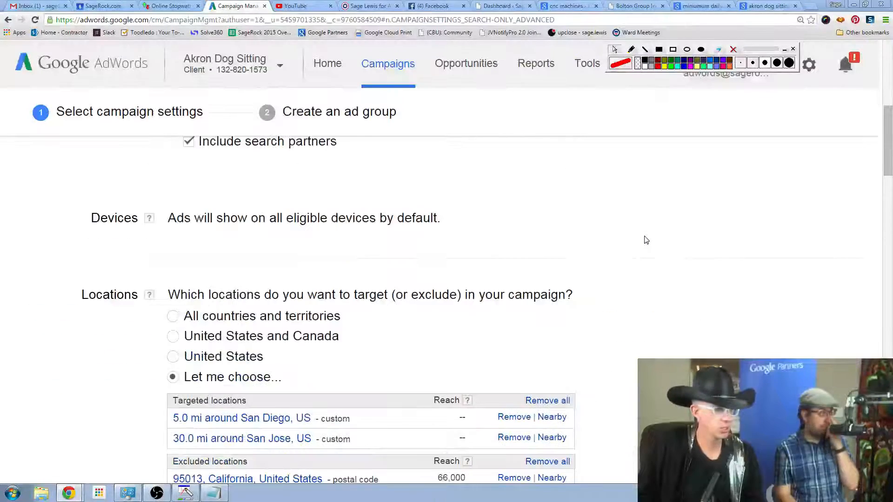
pyautogui.scroll(-1, 644, 241)
pyautogui.scroll(3, 642, 242)
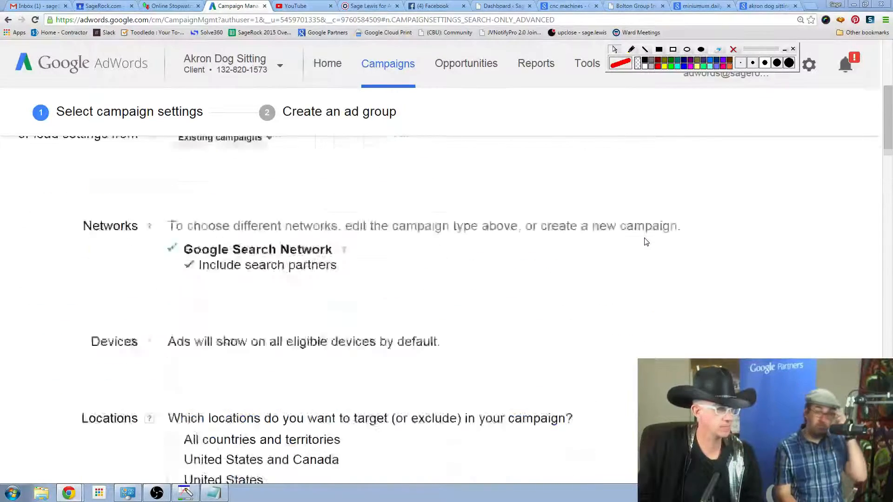
pyautogui.scroll(-4, 641, 242)
pyautogui.scroll(-4, 469, 279)
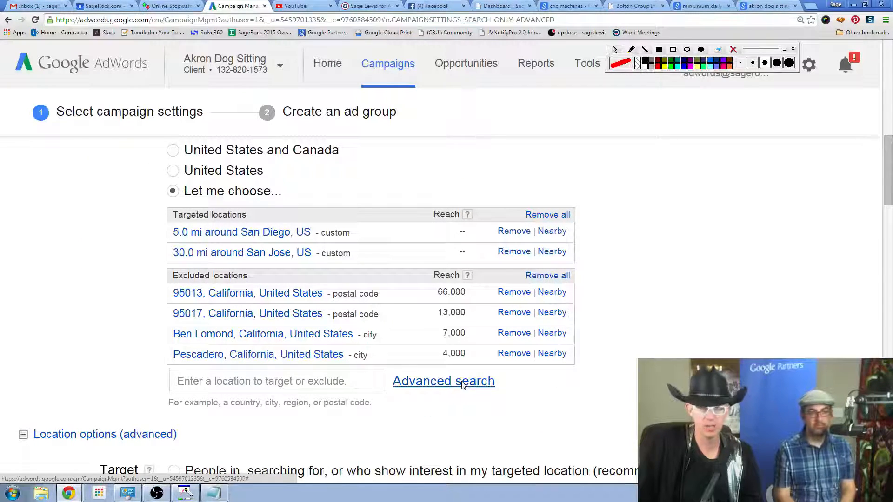
pyautogui.click(463, 382)
pyautogui.click(577, 133)
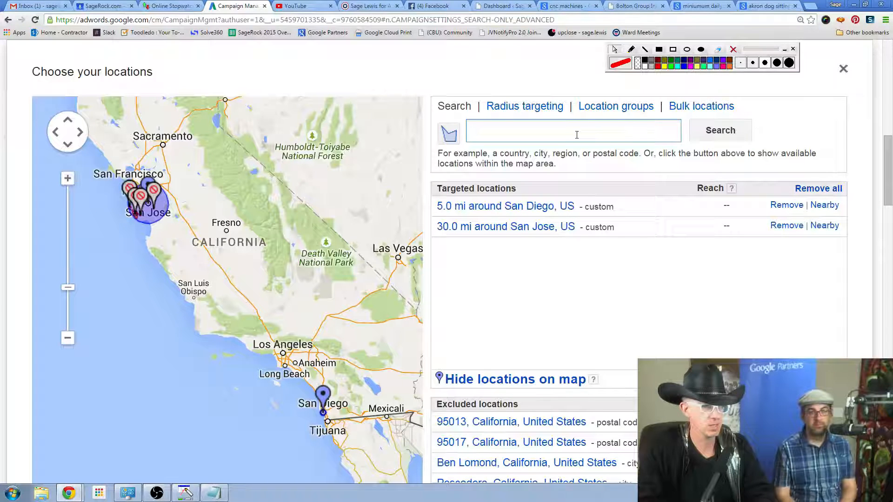
pyautogui.click(524, 107)
pyautogui.click(558, 132)
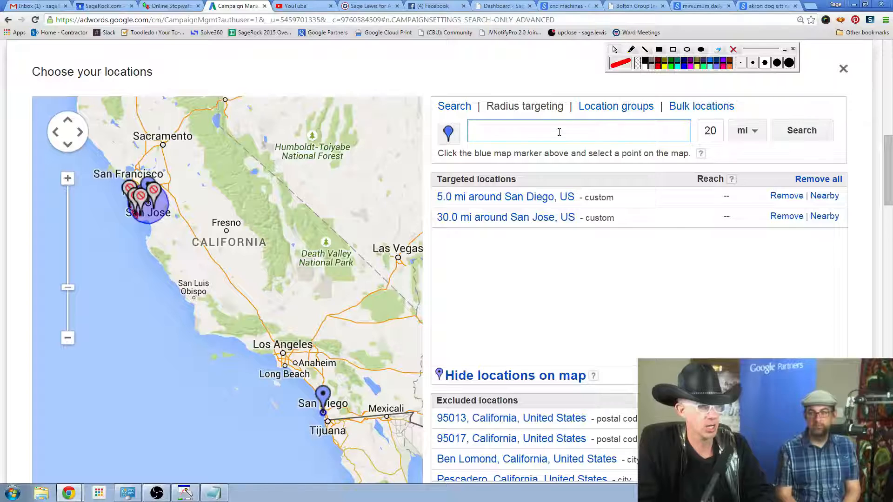
pyautogui.click(785, 196)
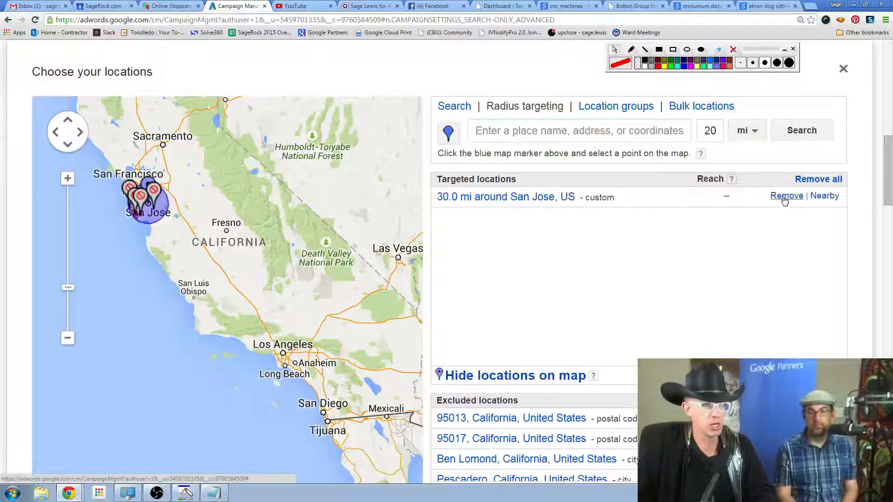
pyautogui.click(785, 196)
# Remove all excluded locations: 95013, 95017, Ben Lomond and Pescadero, California.
pyautogui.scroll(-3, 664, 257)
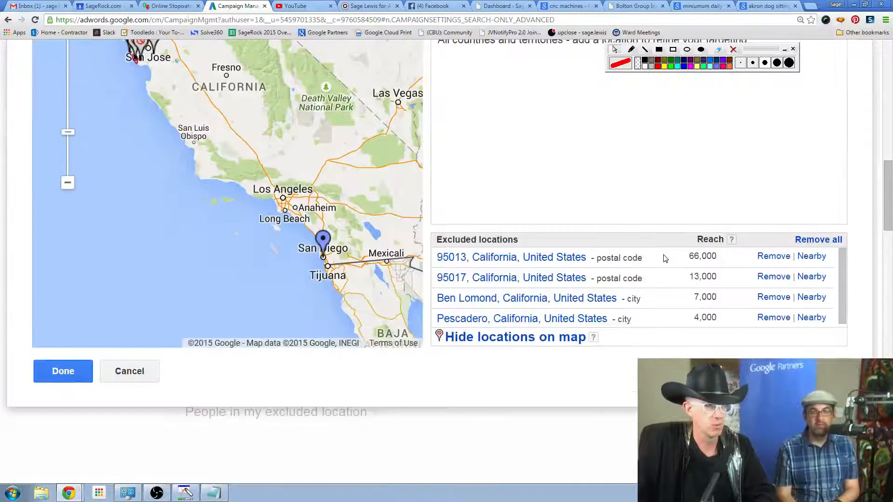
pyautogui.click(773, 257)
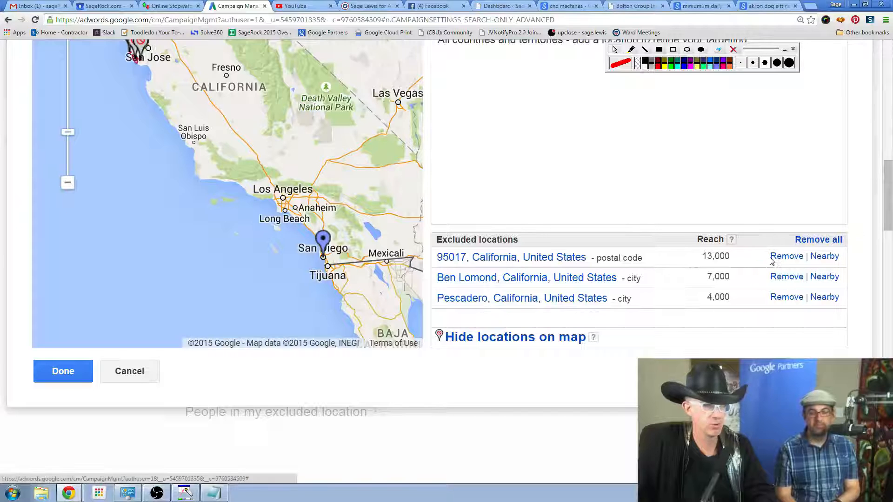
pyautogui.click(786, 257)
pyautogui.click(786, 257)
pyautogui.click(787, 257)
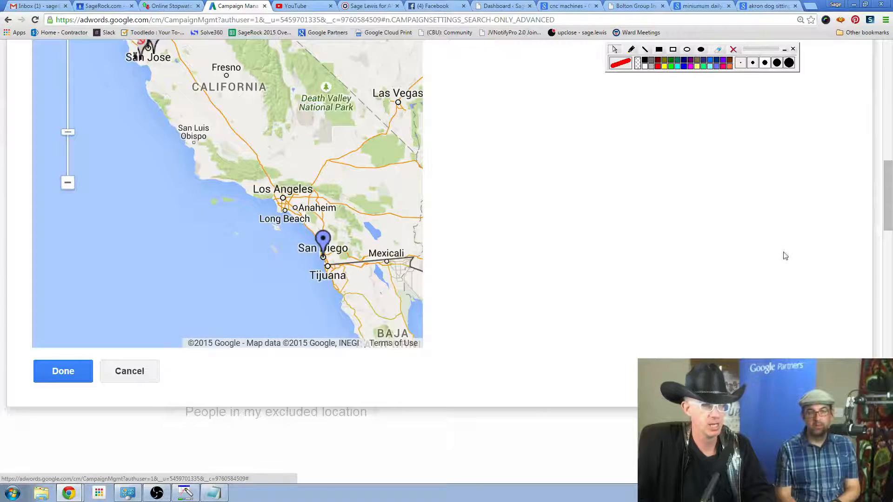
# Search radius targeting for a 50 mi area around cleveland.
pyautogui.scroll(5, 701, 196)
pyautogui.click(581, 196)
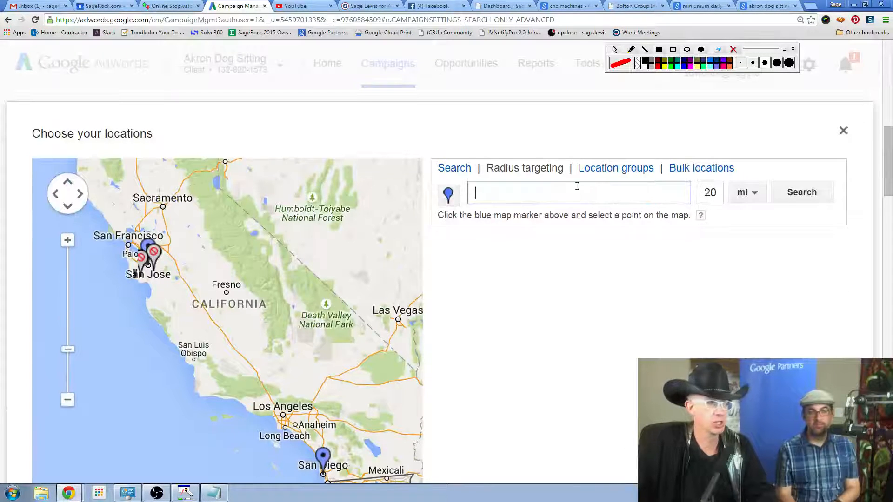
pyautogui.write('cle')
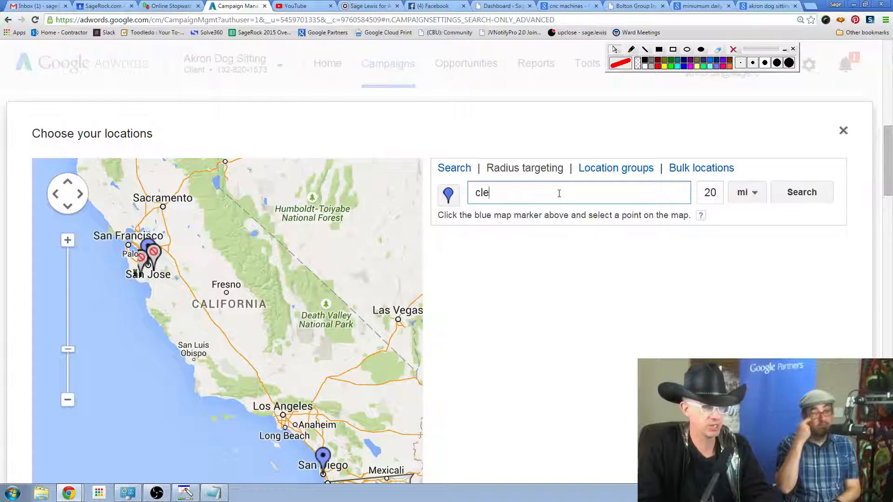
pyautogui.write('veland')
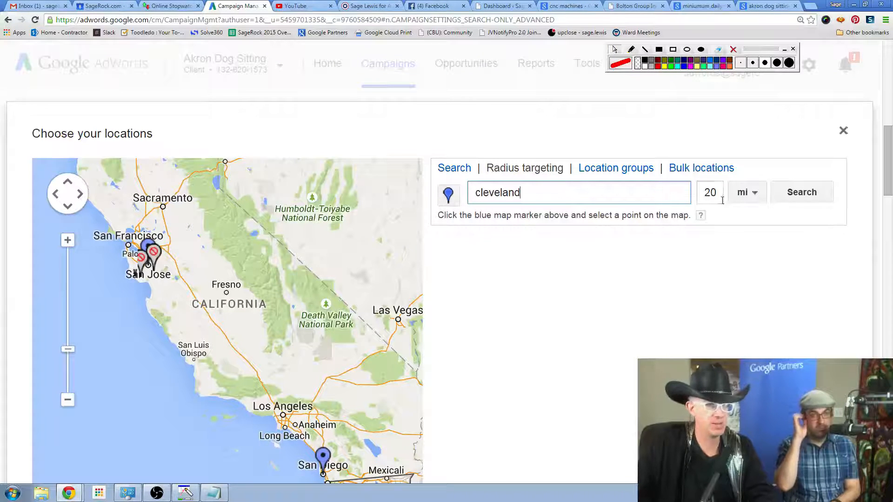
pyautogui.doubleClick(703, 201)
pyautogui.write('50')
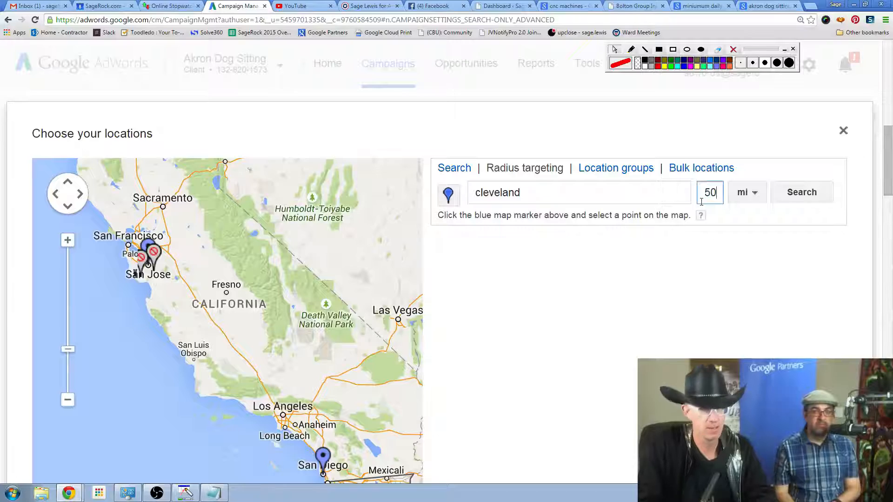
pyautogui.click(806, 195)
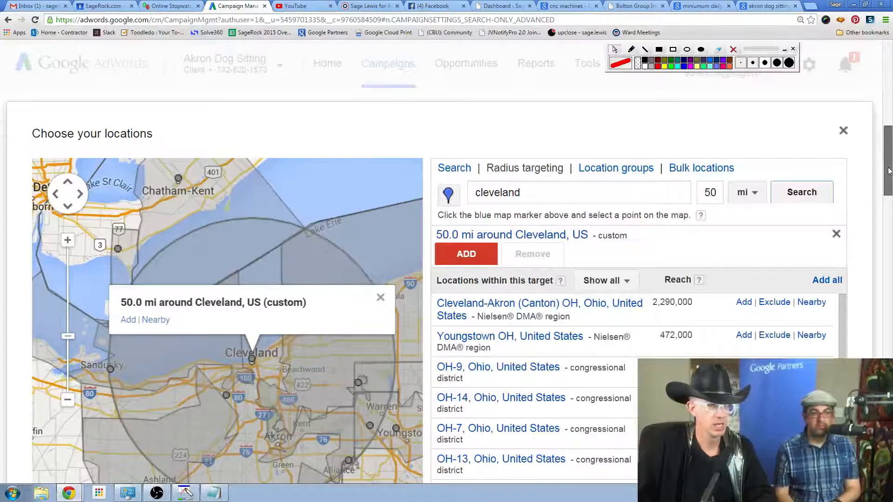
# Inspect the regions covered on the map and add the 50 mi radius around Cleveland as a targeted location.
pyautogui.scroll(-2, 882, 186)
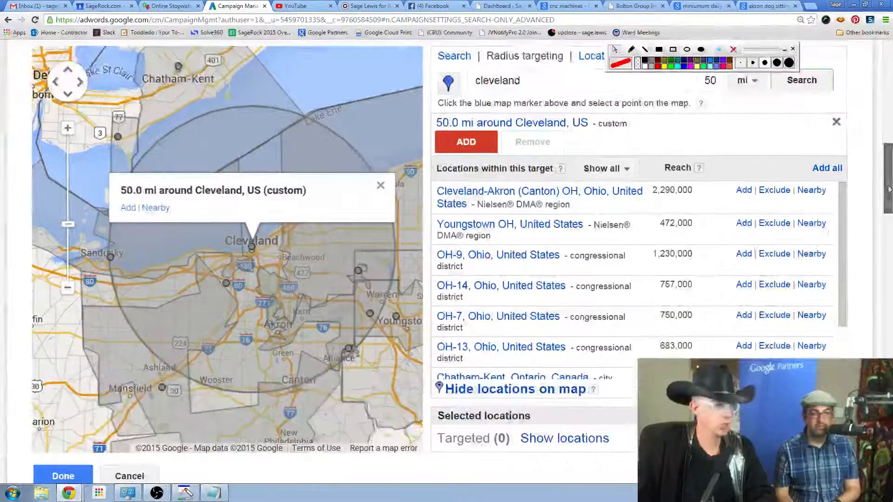
pyautogui.click(356, 390)
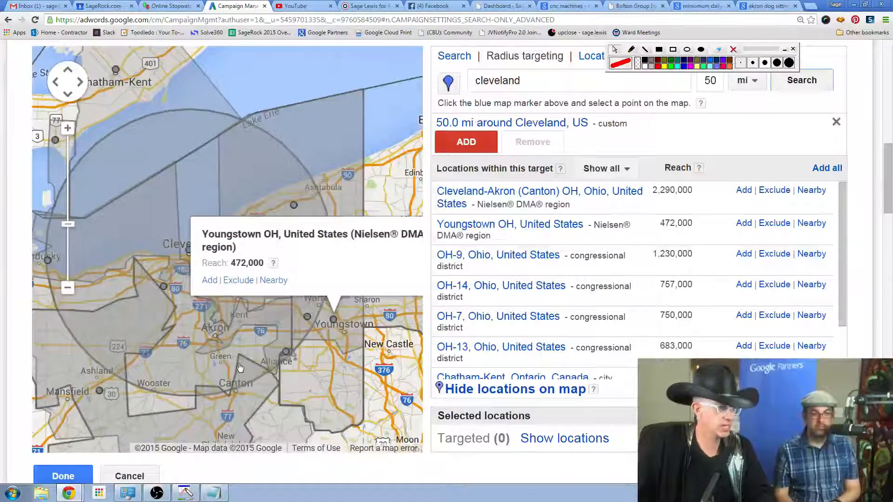
pyautogui.click(248, 331)
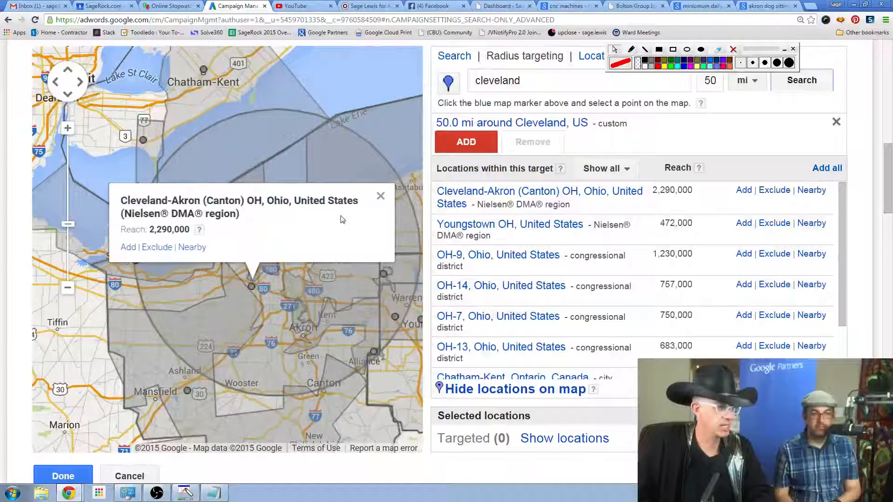
pyautogui.click(380, 196)
pyautogui.scroll(1, 650, 157)
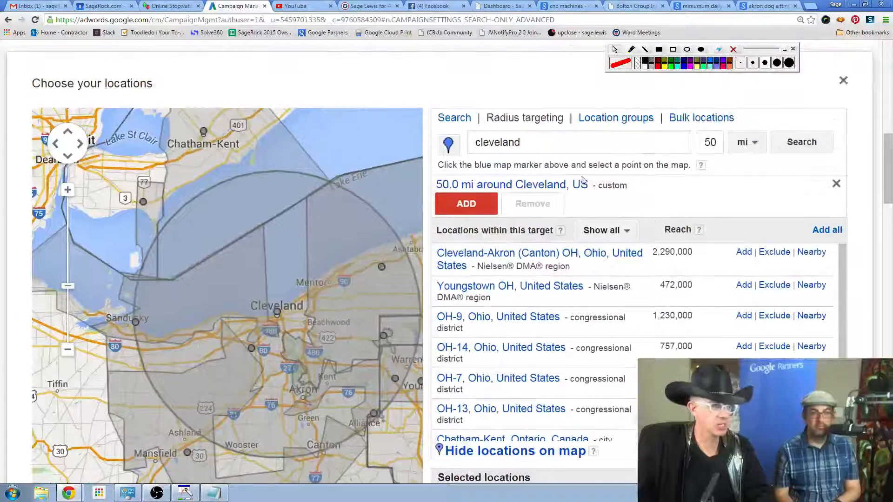
pyautogui.click(455, 203)
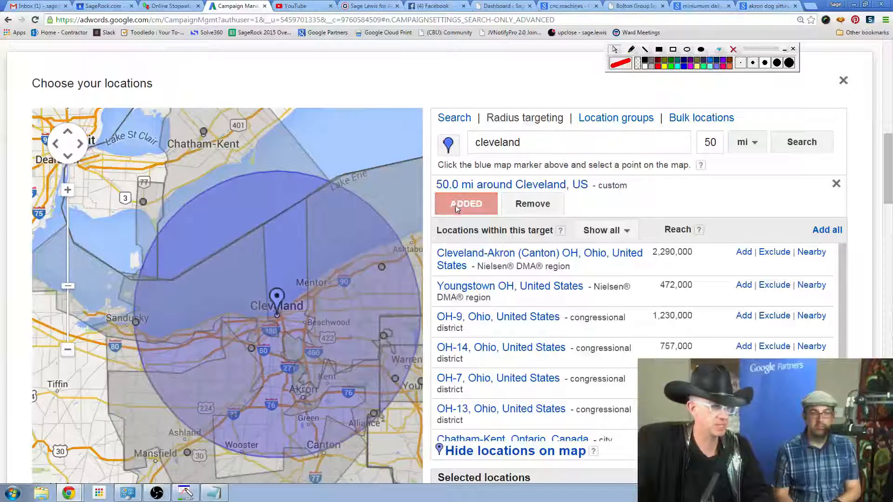
# Search radius targeting for a 10 mi area around akron and dismiss its map callout.
pyautogui.click(549, 142)
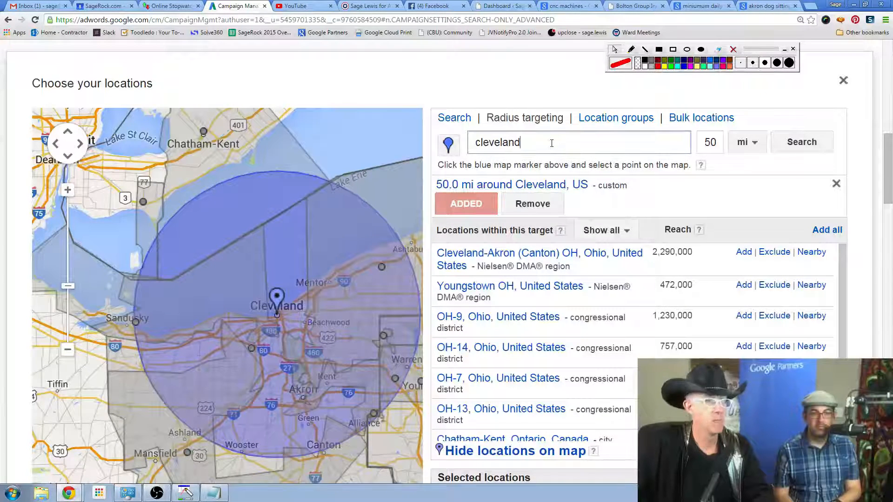
pyautogui.doubleClick(515, 151)
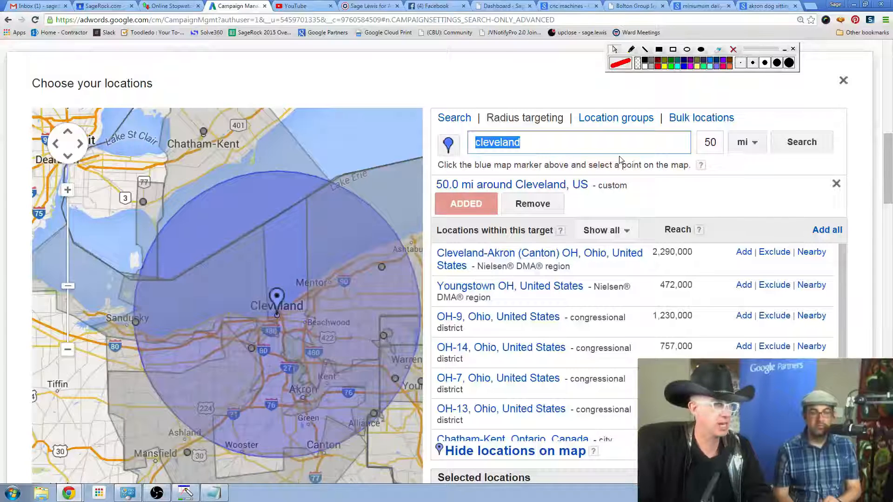
pyautogui.write('akron')
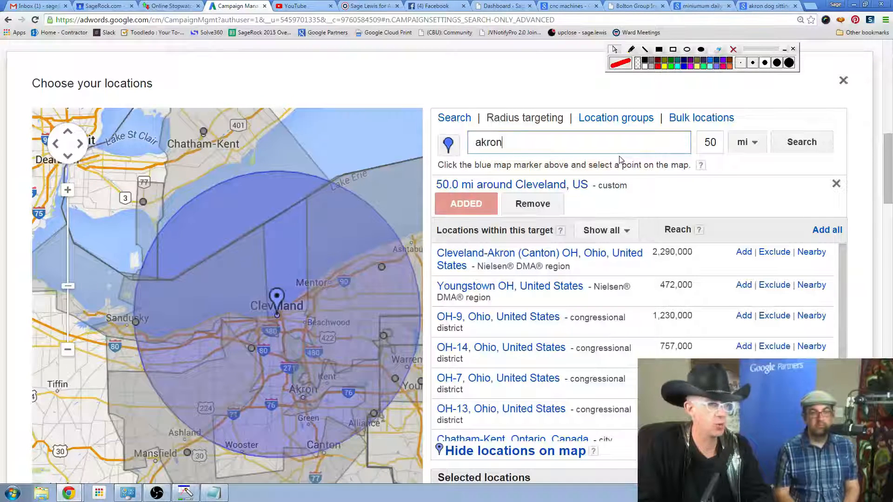
pyautogui.moveTo(718, 142); pyautogui.dragTo(695, 145)
pyautogui.write('1-')
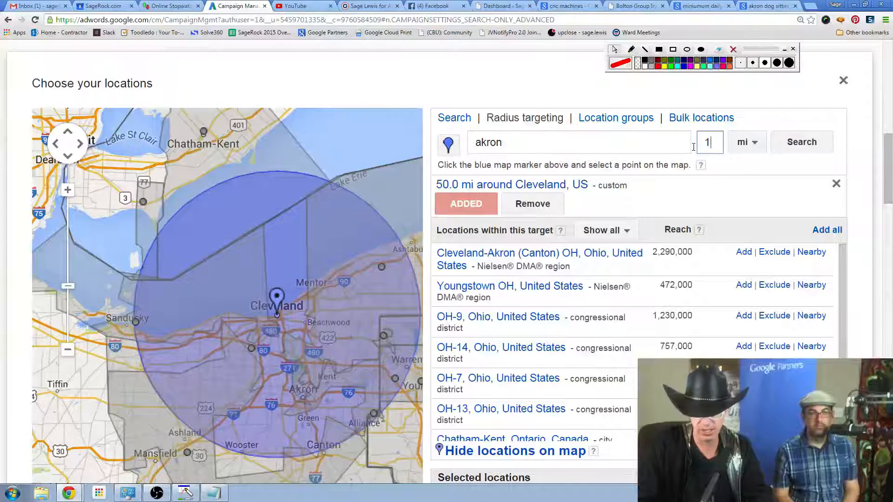
pyautogui.write('0')
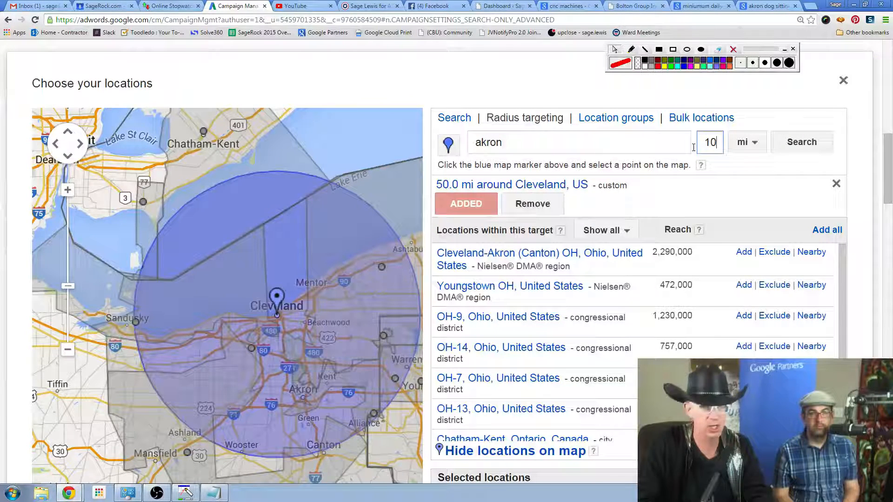
pyautogui.click(808, 143)
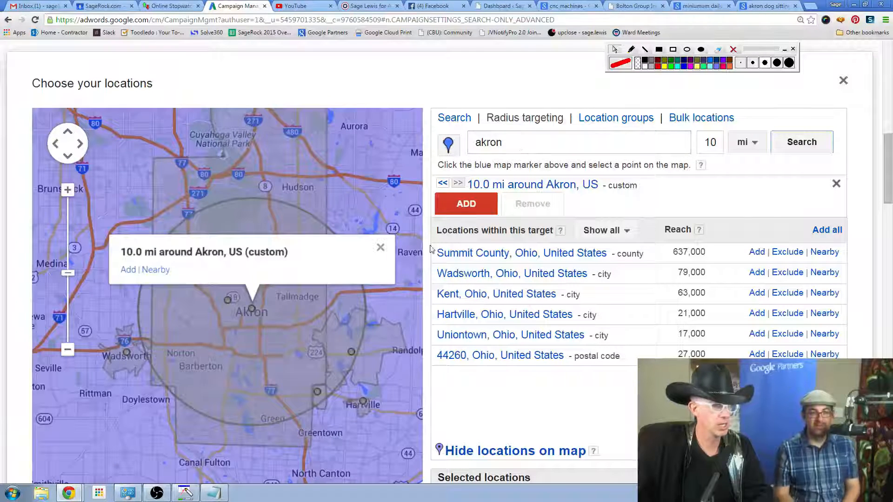
pyautogui.click(381, 247)
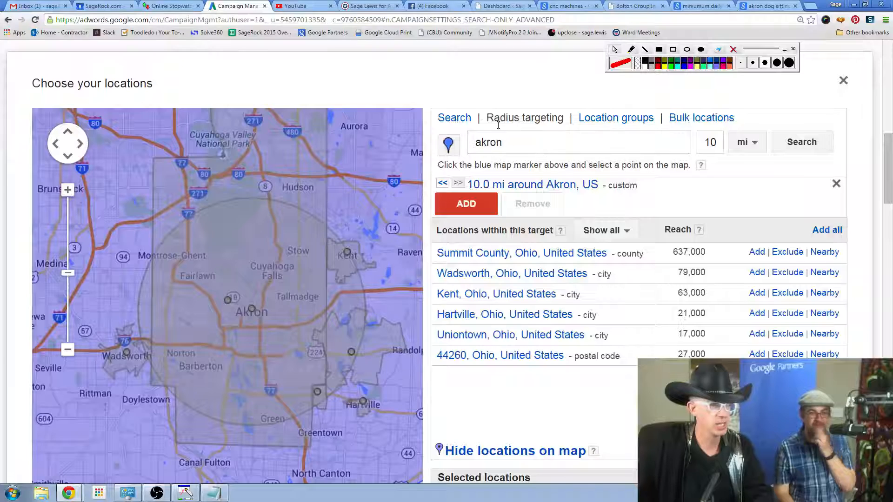
# Search for akron in the location search, try adding the city of Akron, Ohio as a target, and remove it again.
pyautogui.click(454, 117)
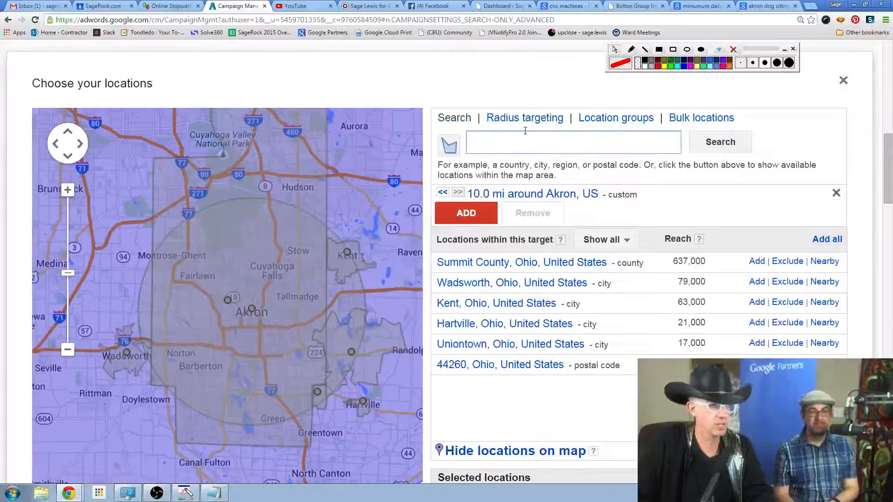
pyautogui.write('akron')
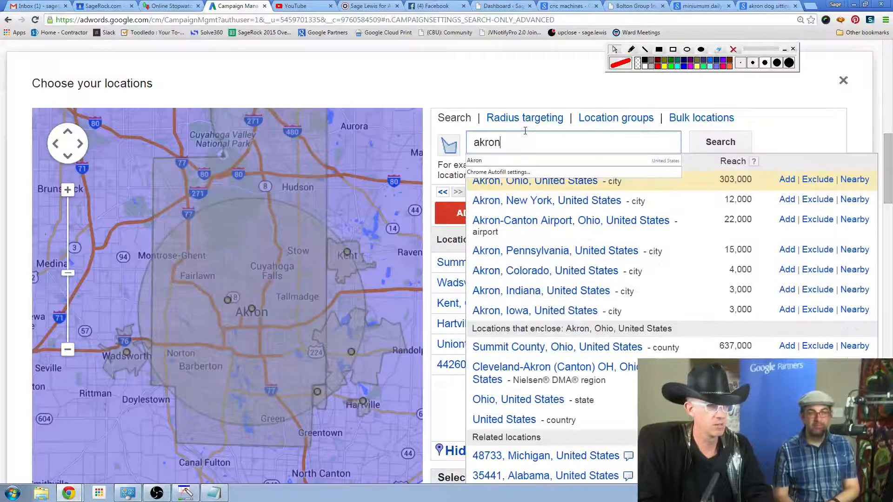
pyautogui.press('Return')
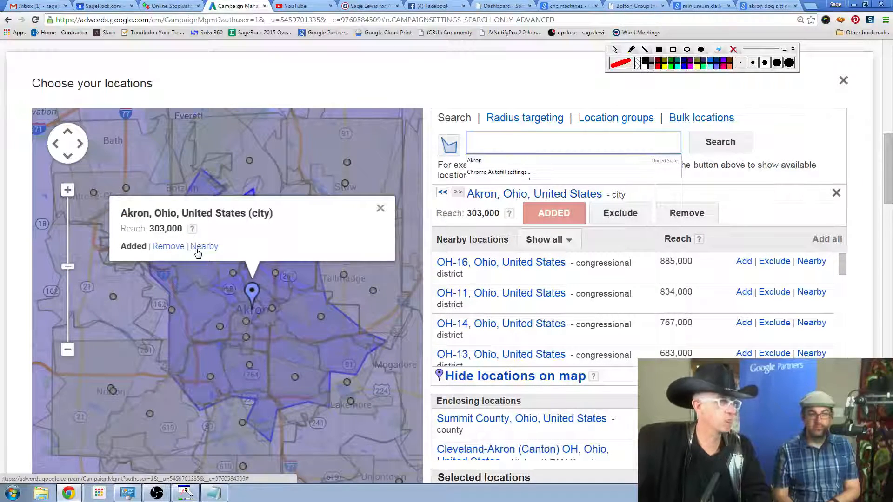
pyautogui.click(177, 248)
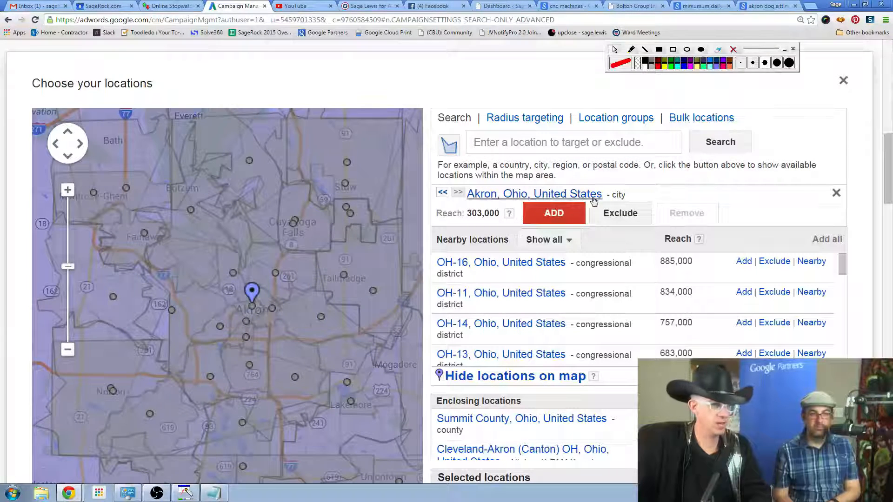
pyautogui.scroll(-1, 786, 213)
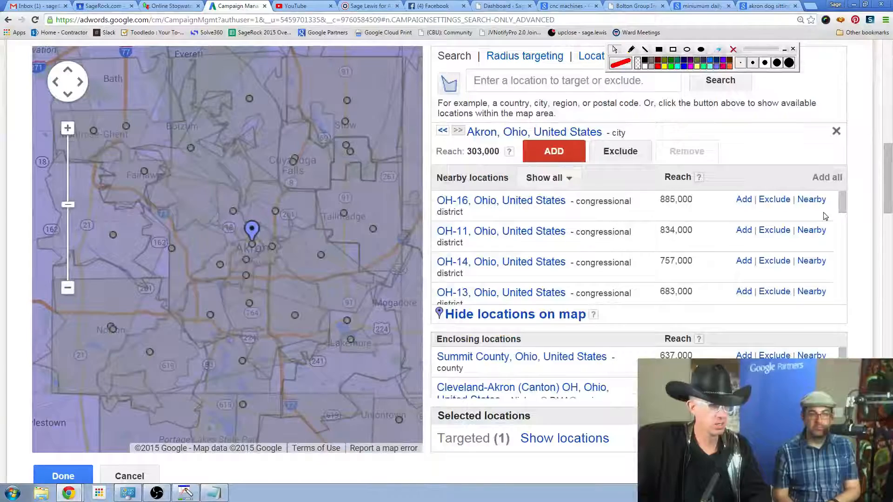
pyautogui.scroll(1, 823, 213)
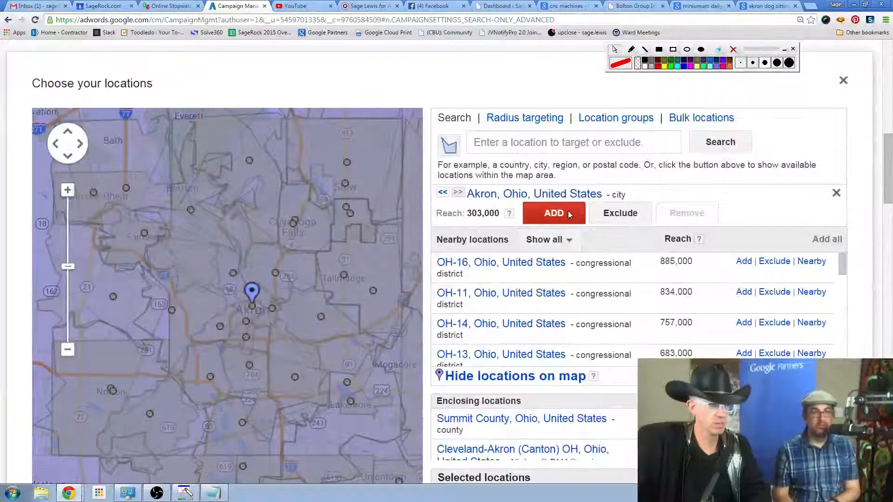
# Exclude Stark County, Ohio on the map and the OH-14 congressional district from the nearby locations.
pyautogui.click(67, 350)
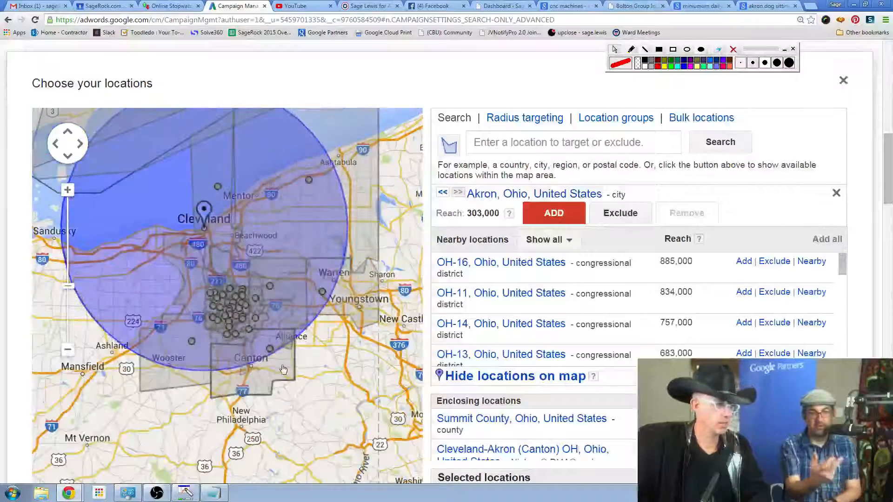
pyautogui.click(282, 368)
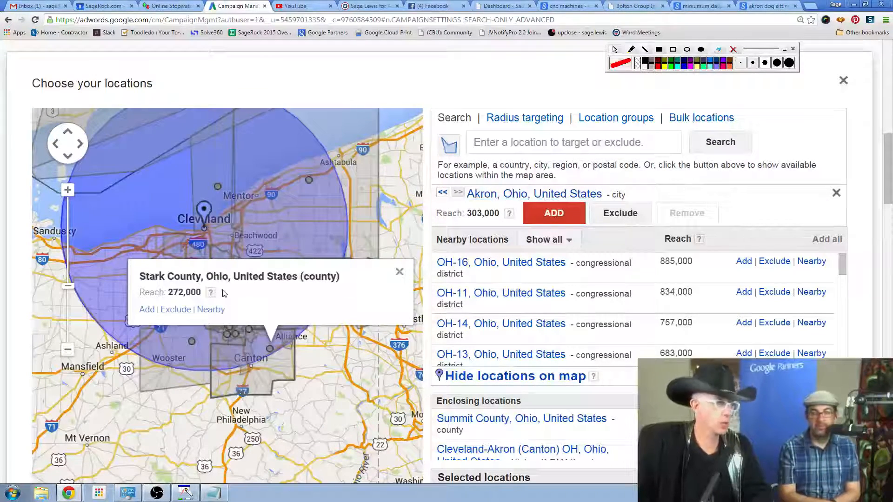
pyautogui.click(175, 309)
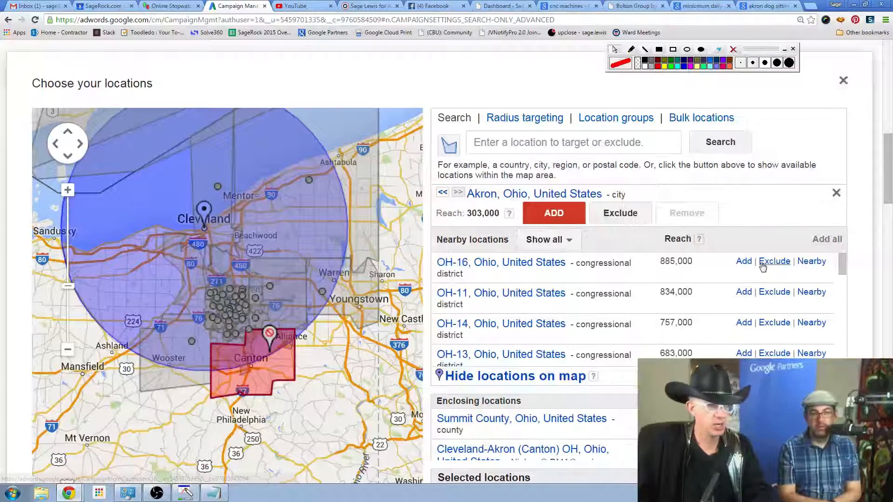
pyautogui.click(775, 323)
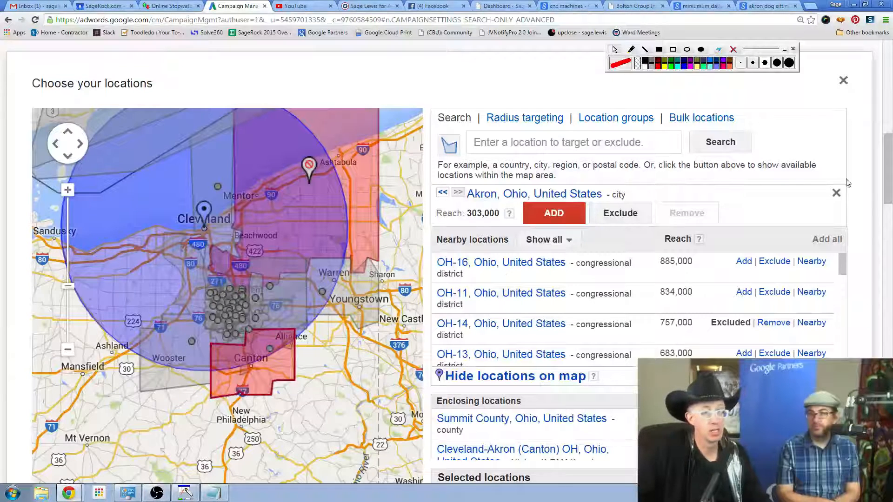
# Close the location chooser and review the campaign's targeted and excluded locations.
pyautogui.moveTo(887, 191); pyautogui.dragTo(888, 104)
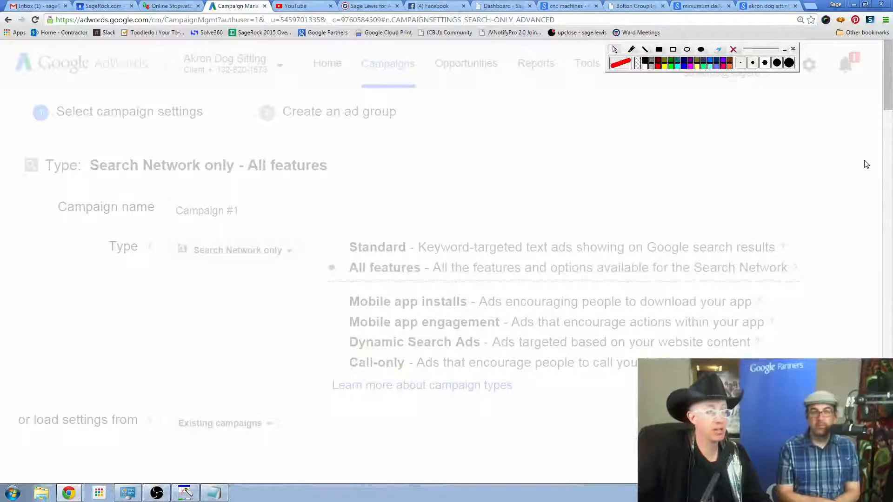
pyautogui.scroll(-5, 801, 177)
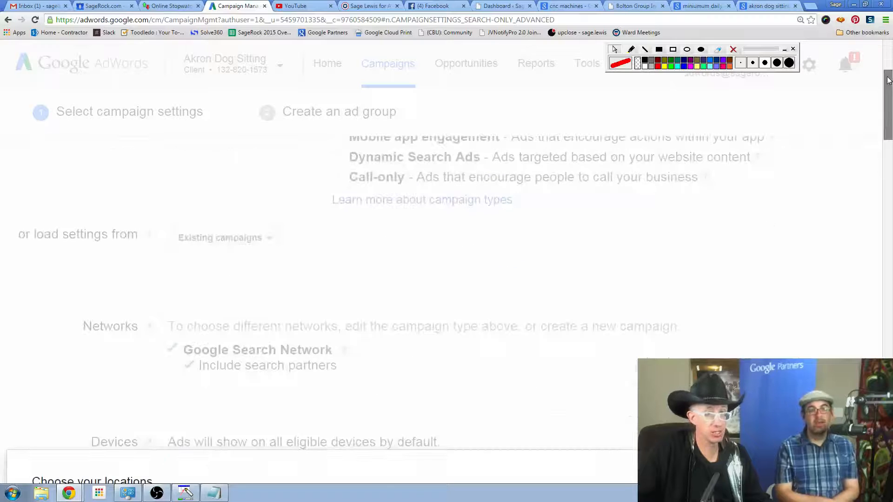
pyautogui.moveTo(888, 82); pyautogui.dragTo(890, 122)
pyautogui.click(842, 216)
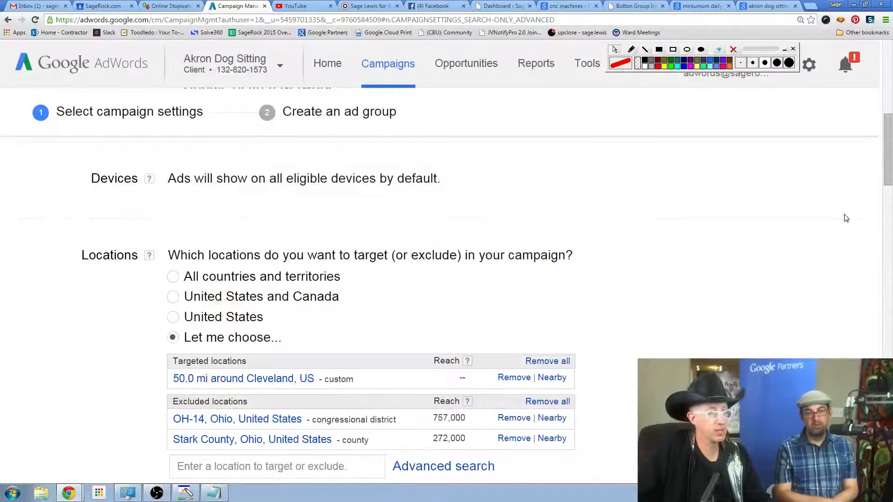
pyautogui.scroll(3, 850, 213)
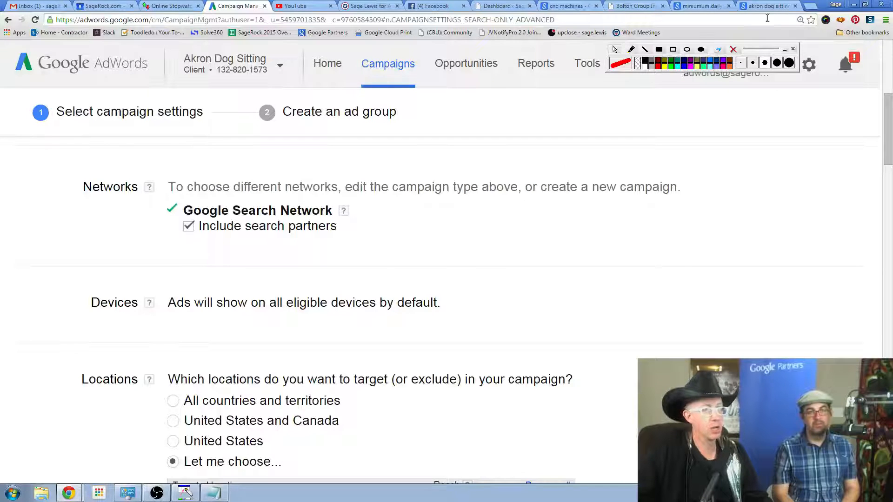
# Leave the new campaign setup and view the Akron Dog Sitting account's home overview.
pyautogui.click(584, 65)
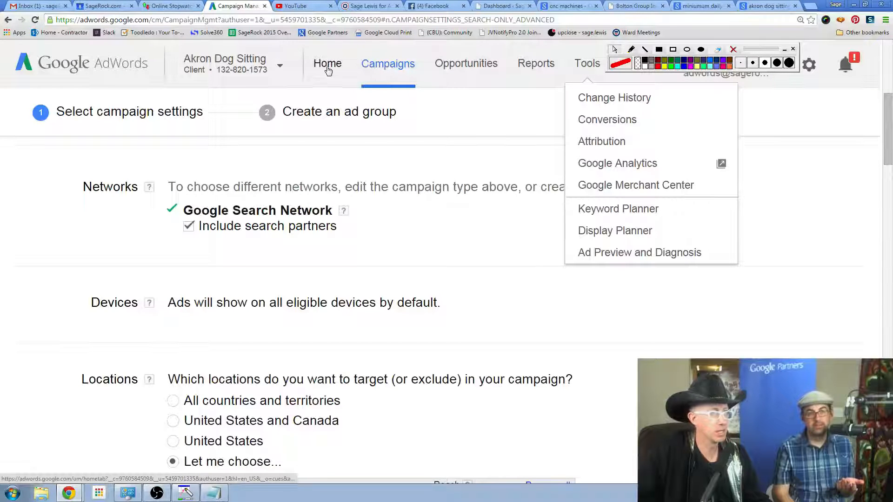
pyautogui.click(253, 63)
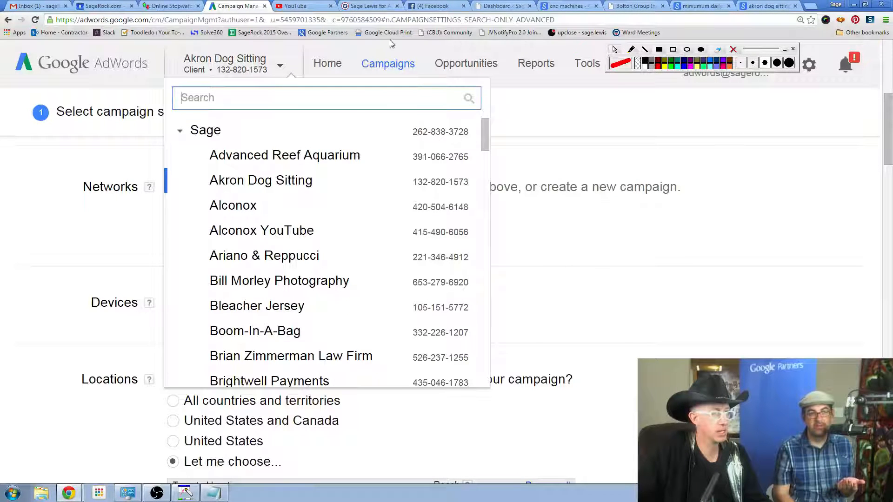
pyautogui.click(320, 65)
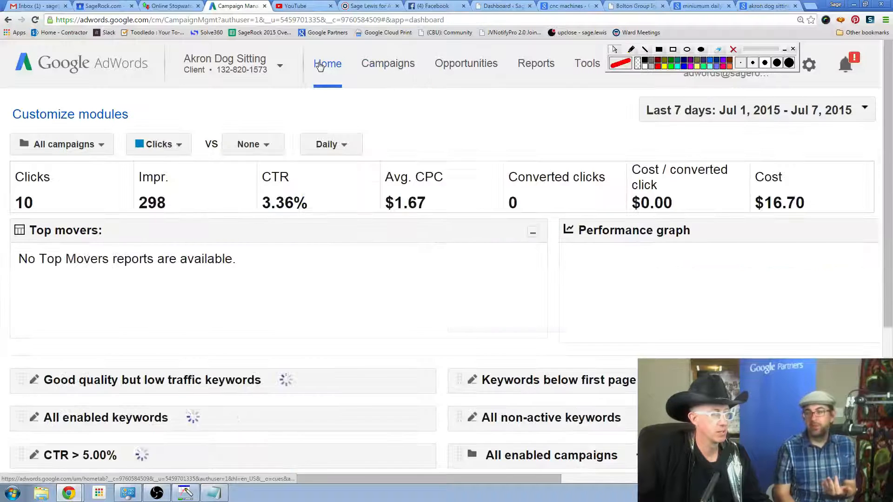
# Return to the campaign setup and cancel the new campaign.
pyautogui.click(378, 74)
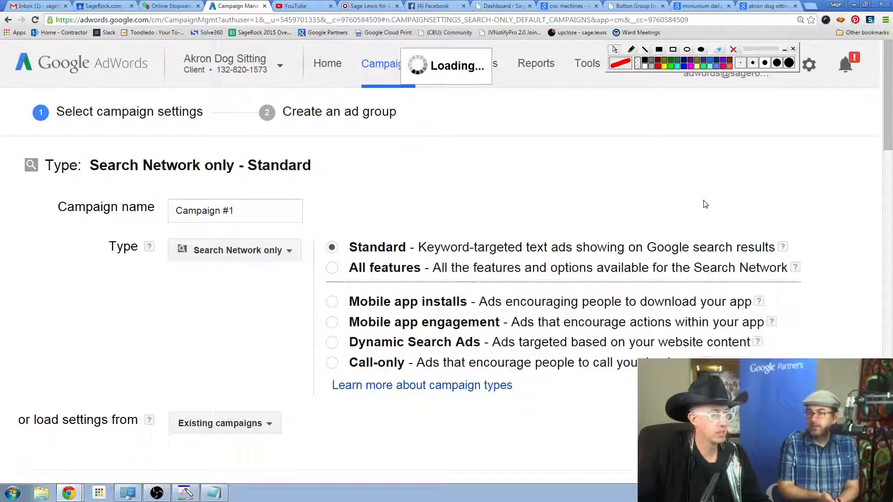
pyautogui.scroll(-4, 704, 205)
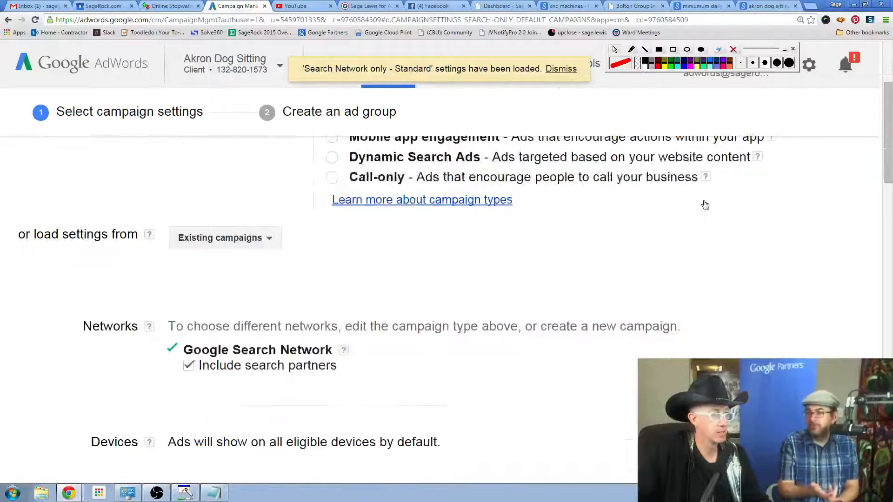
pyautogui.scroll(-6, 705, 205)
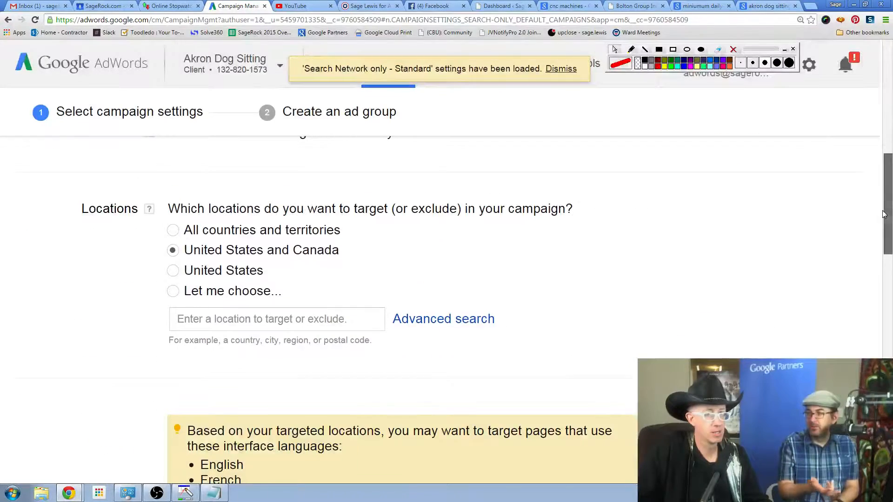
pyautogui.scroll(-10, 885, 214)
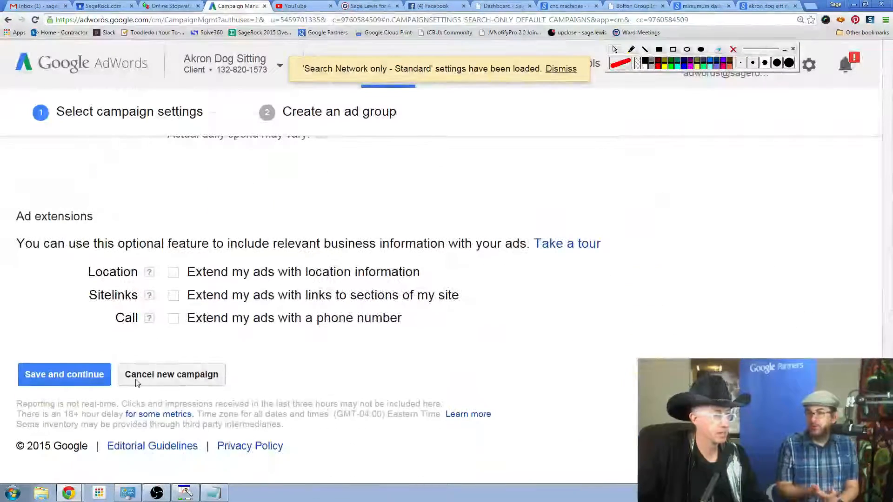
pyautogui.click(138, 382)
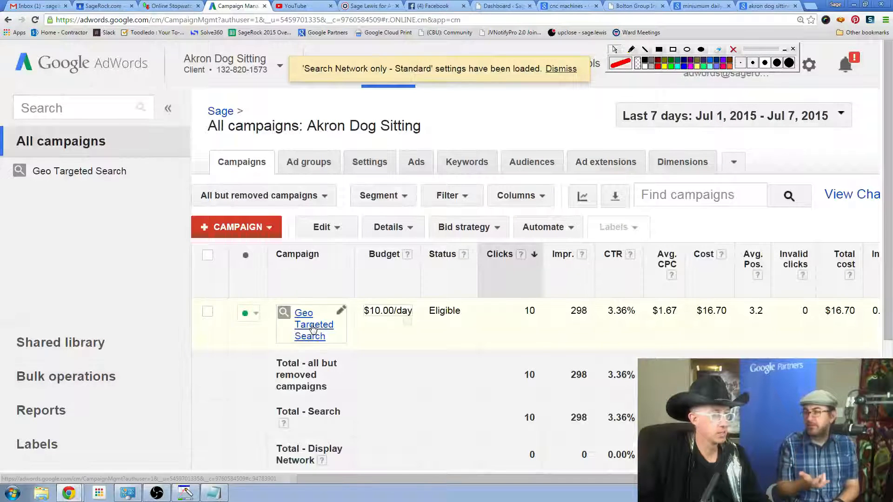
# Display all settings of the Geo Targeted Search campaign and open its advanced location Exclude option for editing.
pyautogui.click(312, 328)
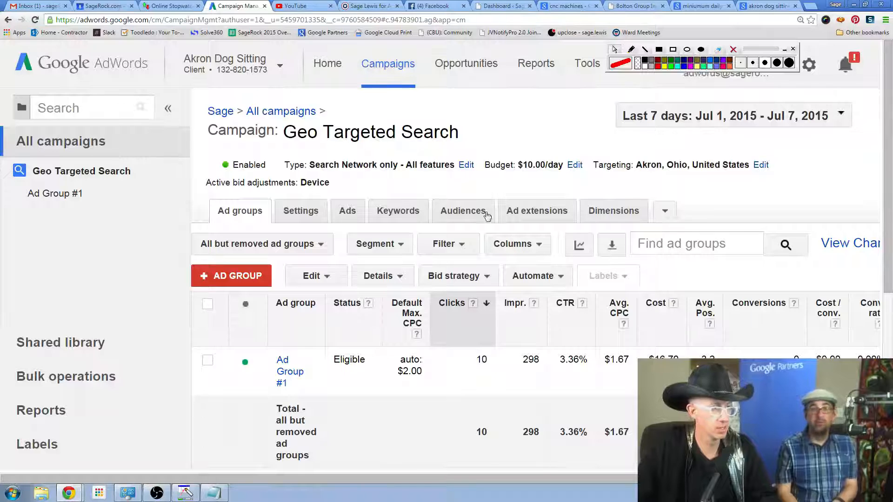
pyautogui.click(299, 211)
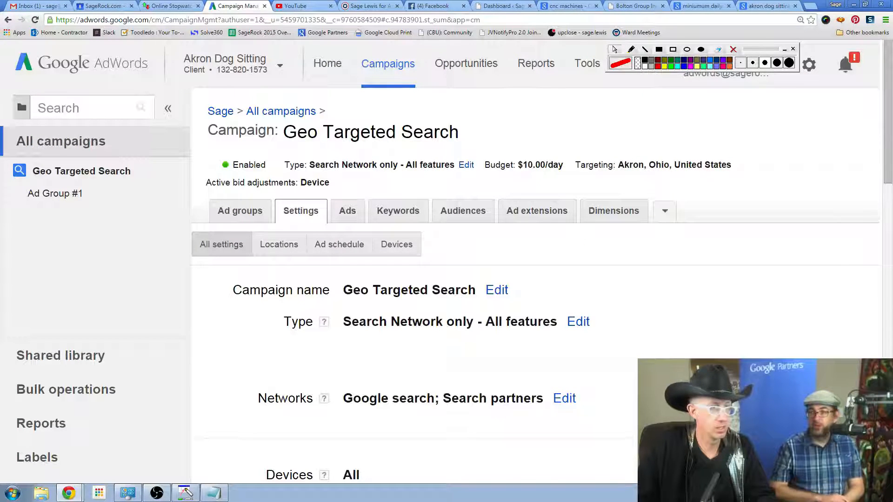
pyautogui.scroll(-4, 535, 284)
pyautogui.scroll(-4, 669, 306)
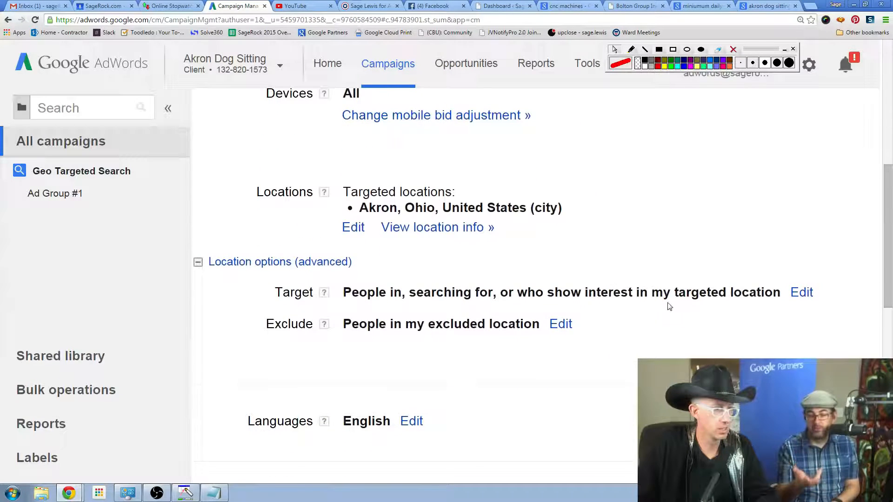
pyautogui.click(561, 323)
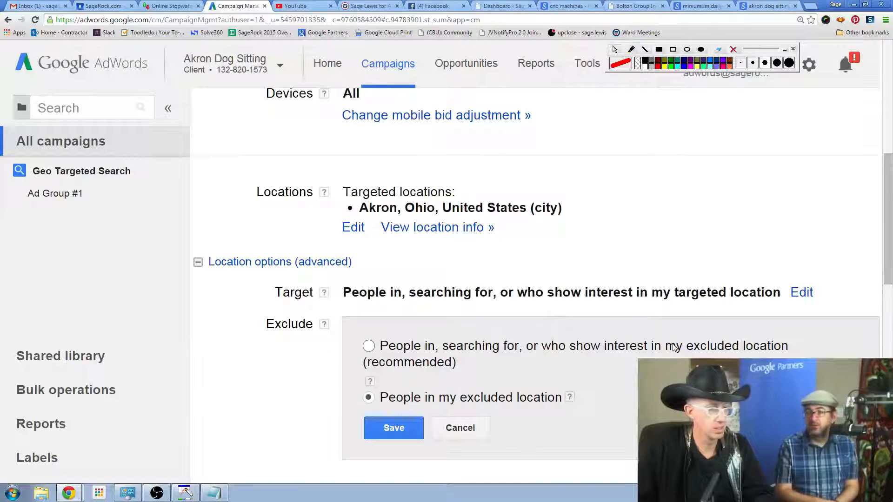
pyautogui.scroll(-1, 673, 344)
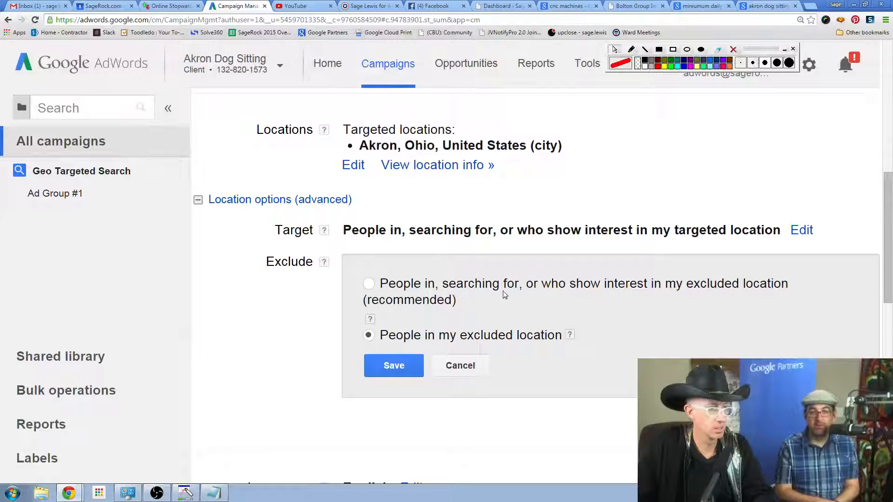
# Examine the campaign's language, bid strategy, budget, expanded delivery method, ad extensions and advanced settings.
pyautogui.scroll(-5, 470, 288)
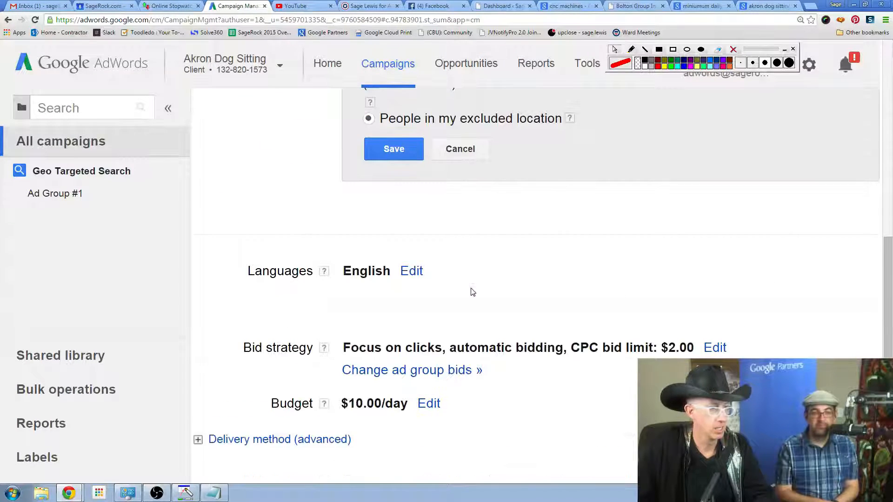
pyautogui.scroll(-2, 472, 291)
pyautogui.click(198, 347)
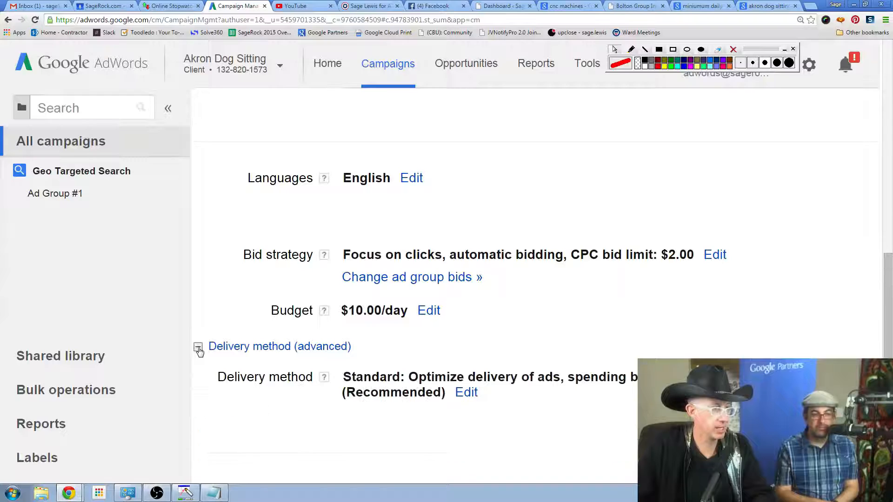
pyautogui.scroll(-1, 631, 346)
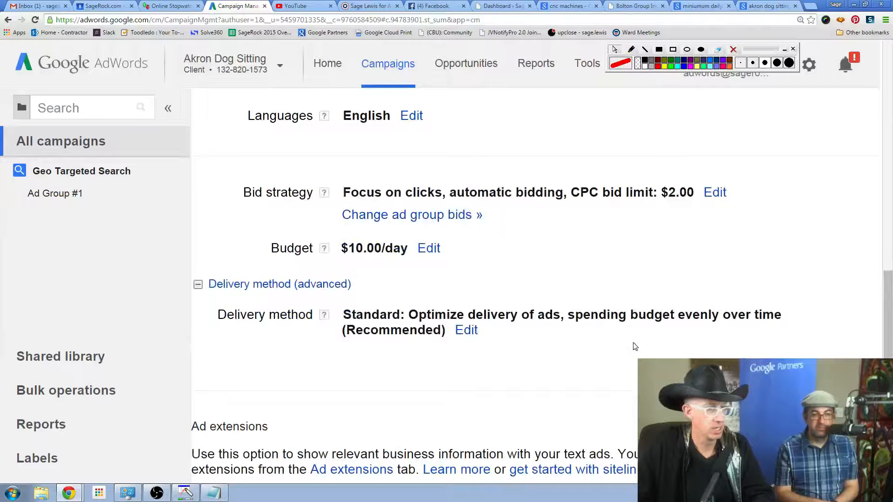
pyautogui.scroll(1, 632, 347)
pyautogui.scroll(-4, 633, 346)
pyautogui.scroll(-1, 634, 346)
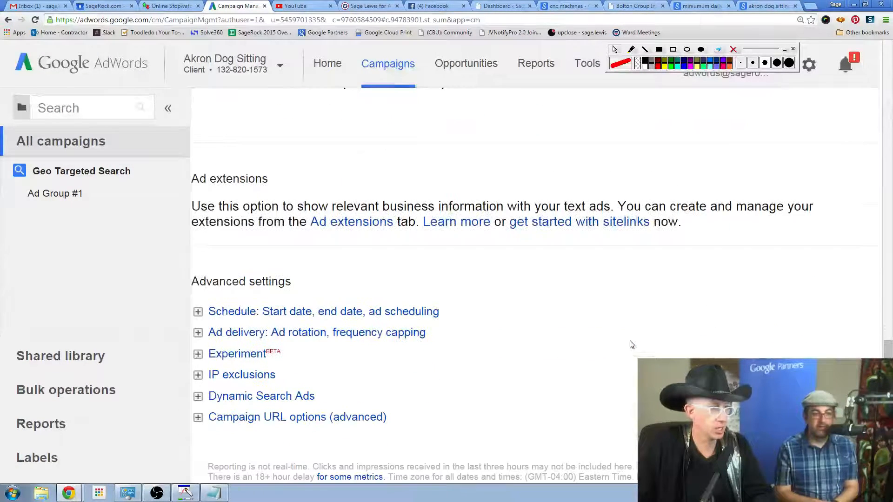
# Expand the campaign's IP exclusions and open the IP address exclusion list for editing.
pyautogui.click(198, 376)
pyautogui.scroll(-2, 502, 333)
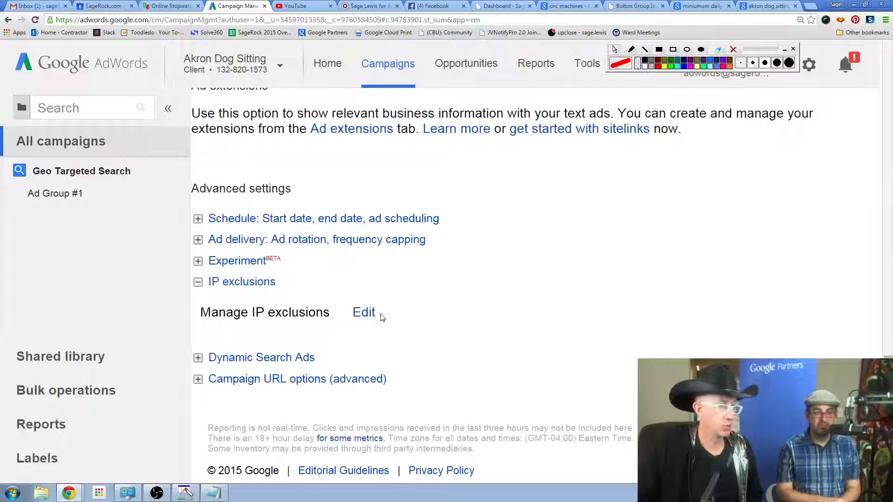
pyautogui.click(363, 312)
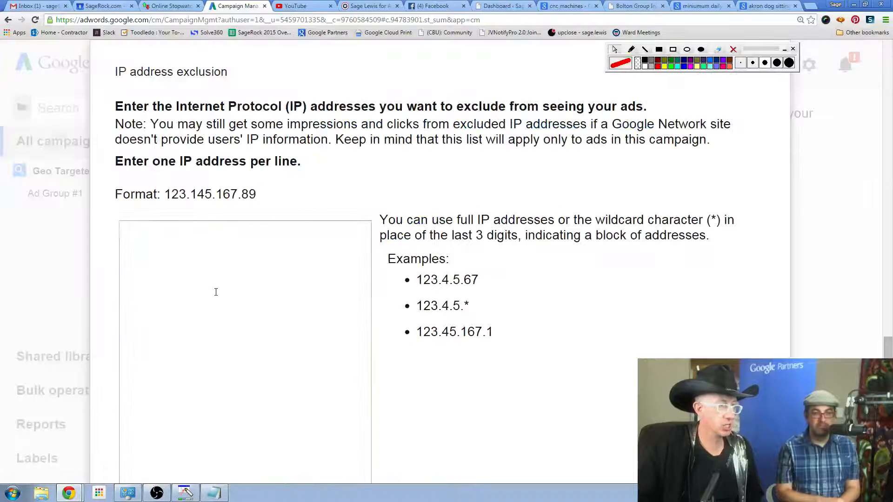
pyautogui.click(214, 291)
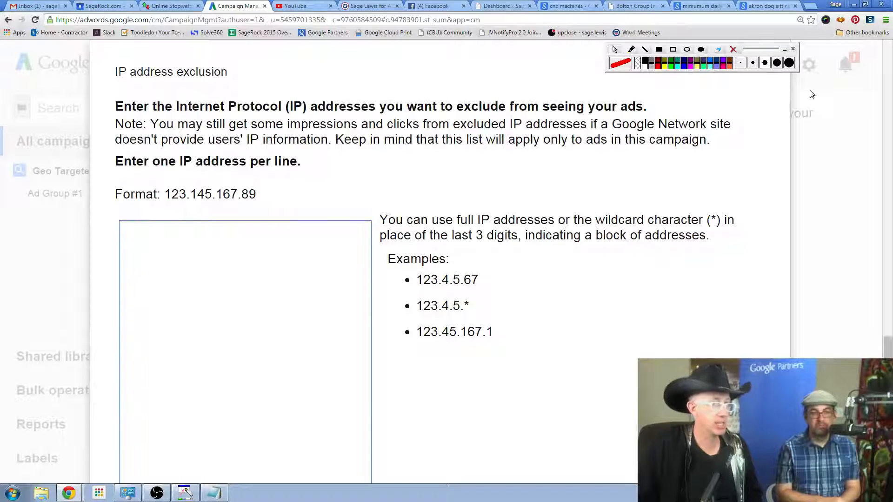
# Open clicky.com in a new browser tab and log in with the prefilled credentials, enabling Remember me.
pyautogui.click(812, 7)
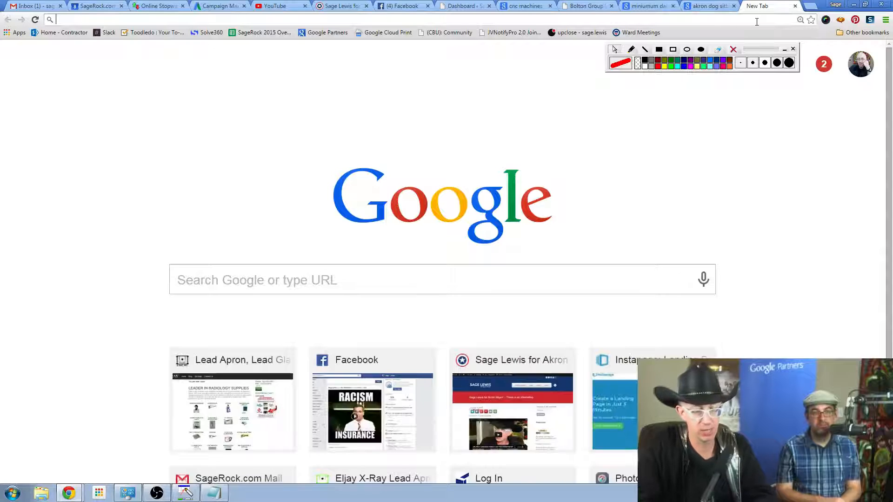
pyautogui.write('clicky.com')
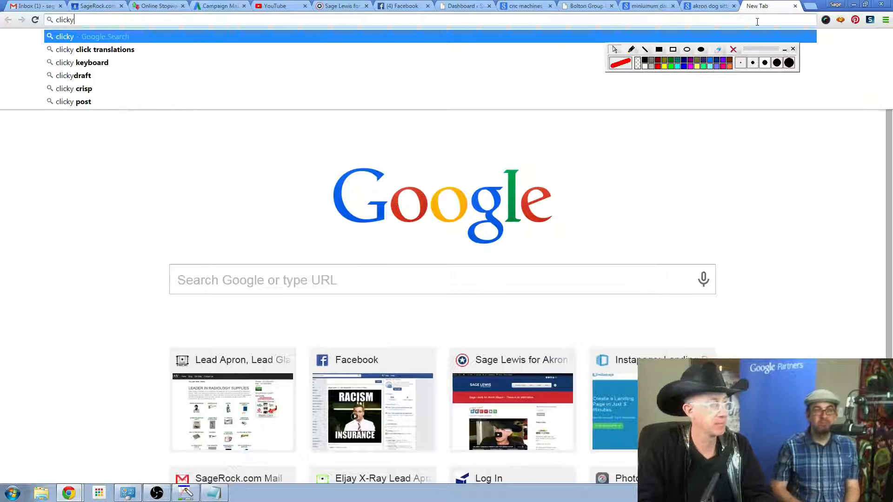
pyautogui.press('Return')
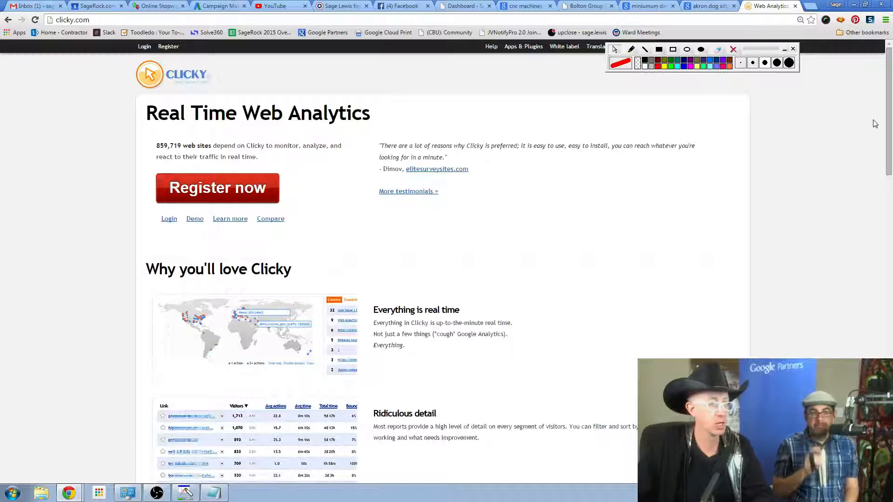
pyautogui.moveTo(765, 51); pyautogui.dragTo(822, 107)
pyautogui.click(144, 48)
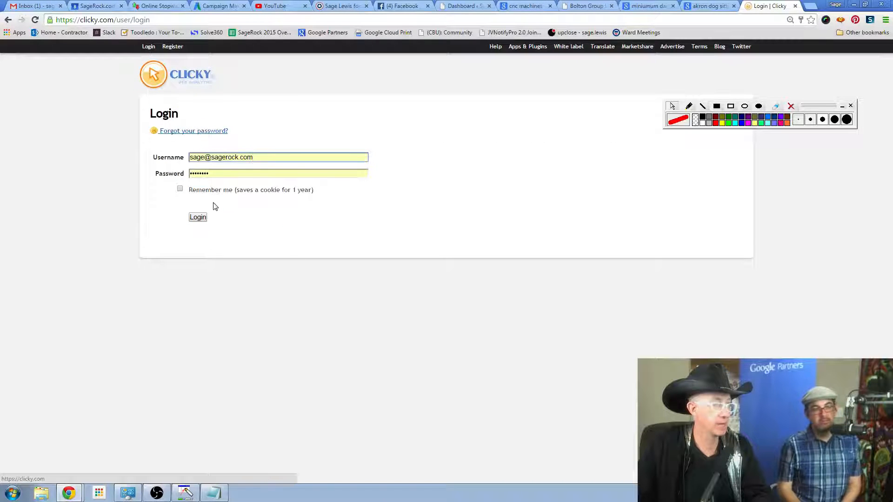
pyautogui.click(180, 189)
pyautogui.click(201, 216)
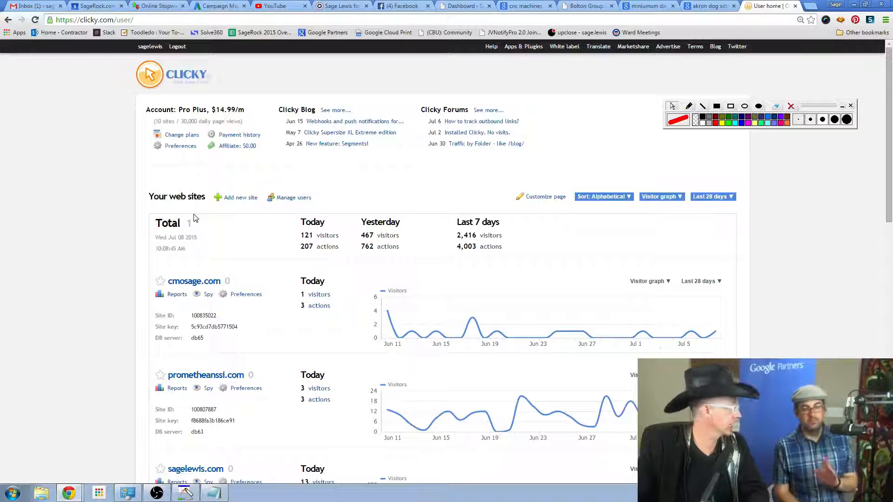
# Open the statistics of the third website listed in the Clicky account and display its visitor log.
pyautogui.scroll(-2, 62, 239)
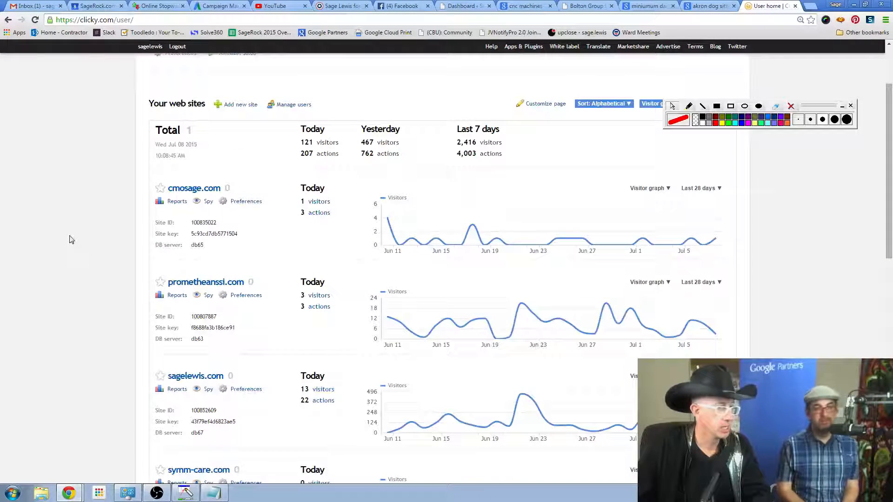
pyautogui.click(186, 379)
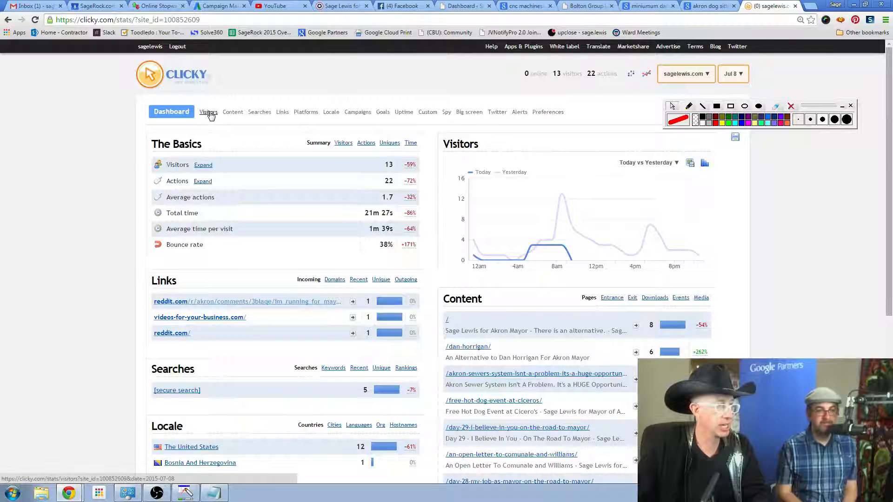
pyautogui.click(208, 113)
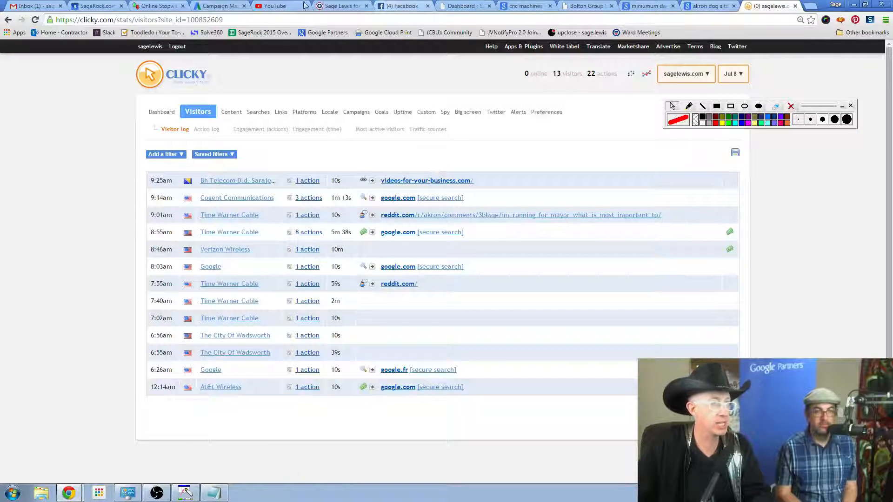
# Return to AdWords, close the IP address exclusion dialog without changes, and expand the Experiment section of the advanced settings.
pyautogui.click(215, 6)
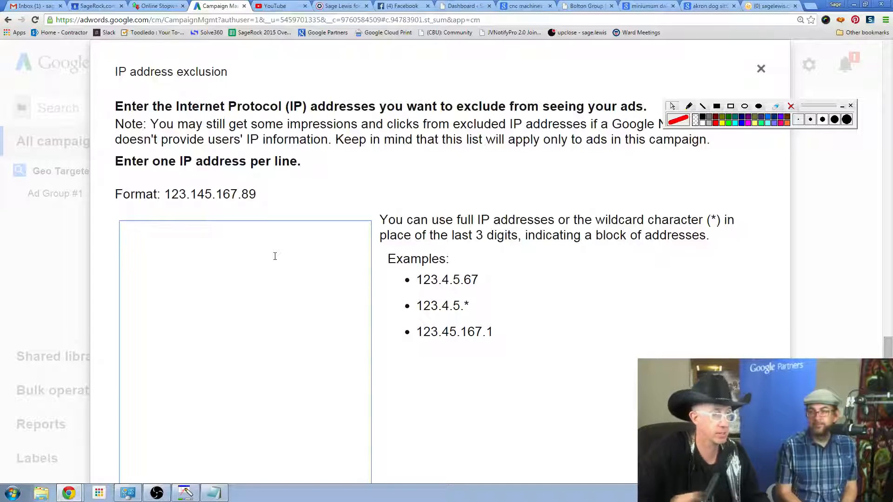
pyautogui.click(761, 69)
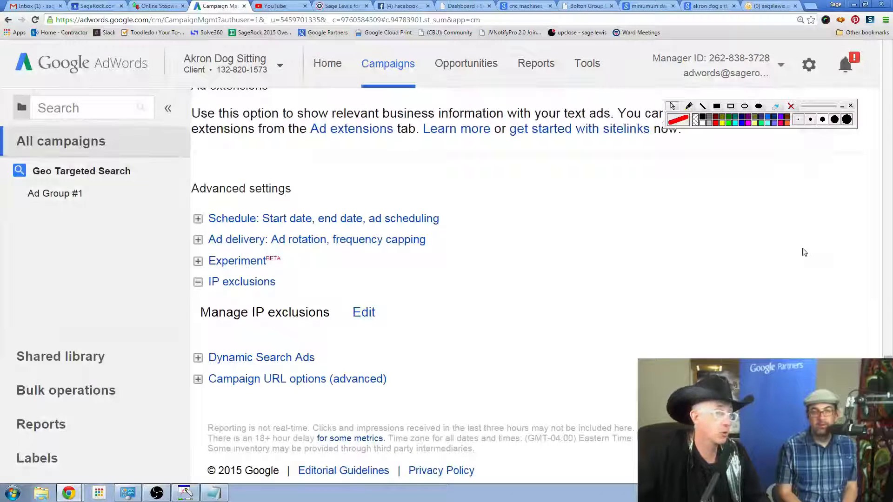
pyautogui.click(198, 261)
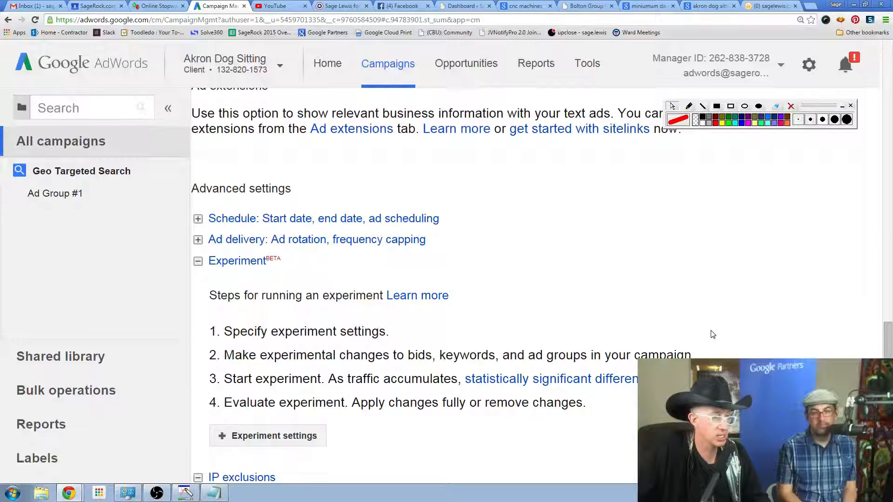
pyautogui.scroll(-1, 712, 334)
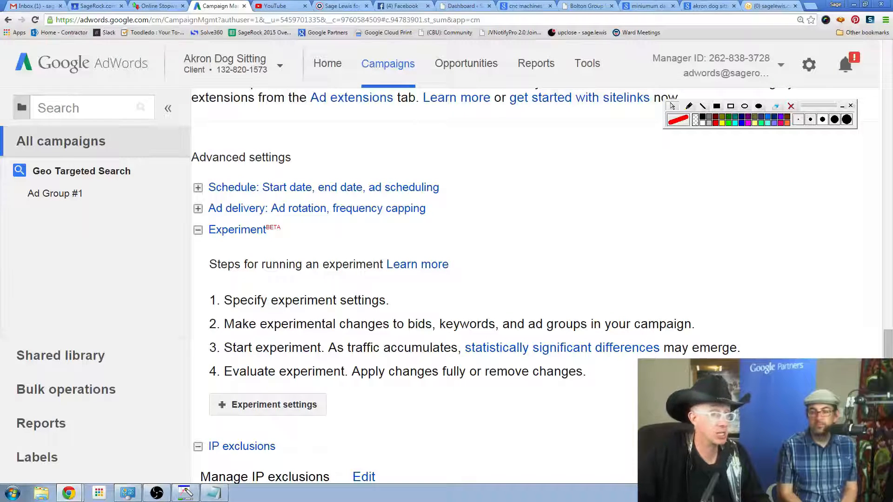
# Switch to the YouTube Live Control Room of the Google AdWords 1 of 2 stream.
pyautogui.click(764, 6)
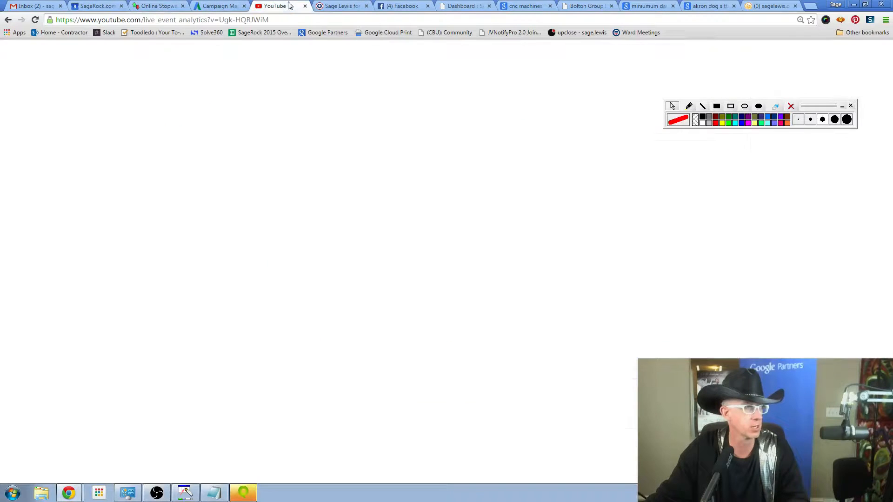
pyautogui.click(279, 5)
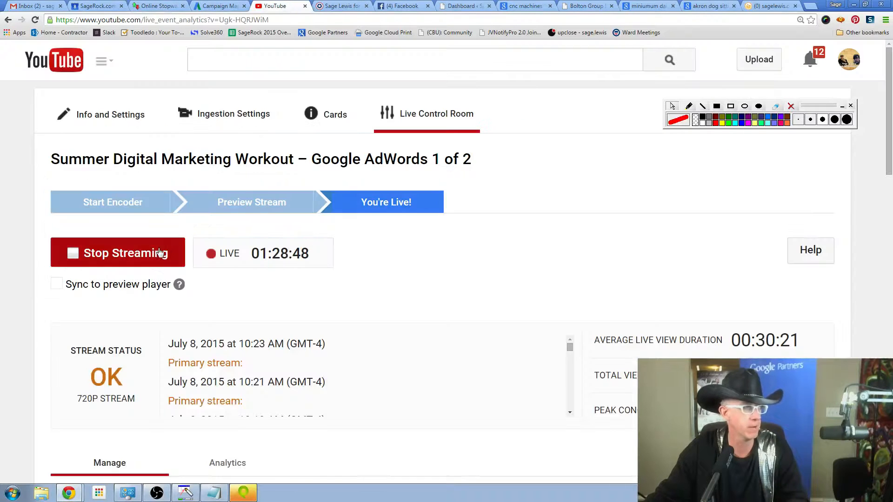